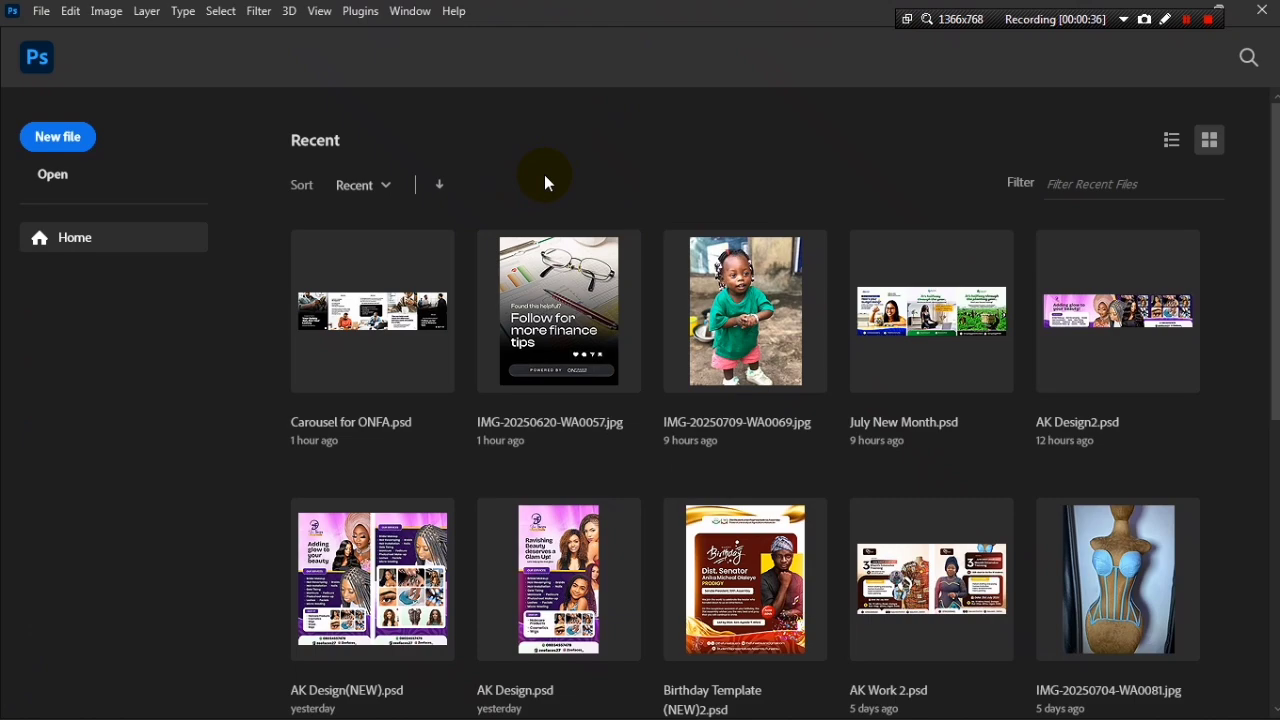
Open IMG-20250620-WA0057.jpg and then Carousel for ONFA.psd from the recent files
left_click(545, 300)
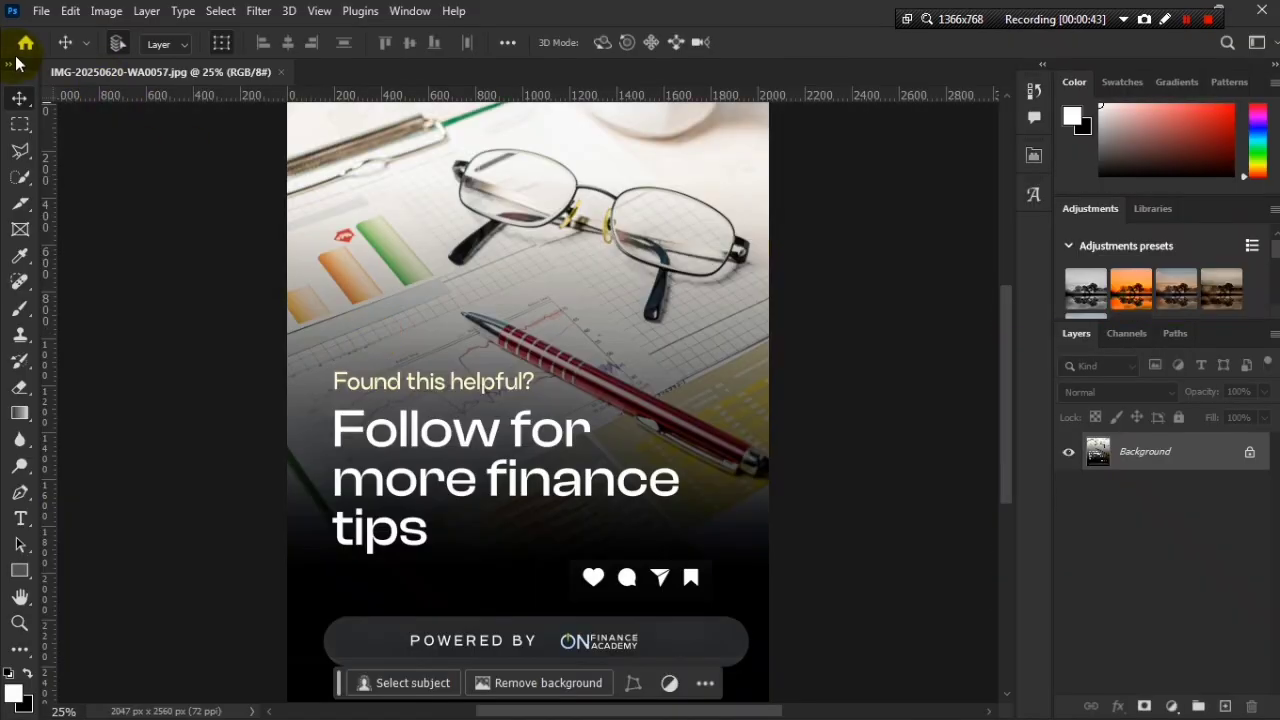
left_click(28, 42)
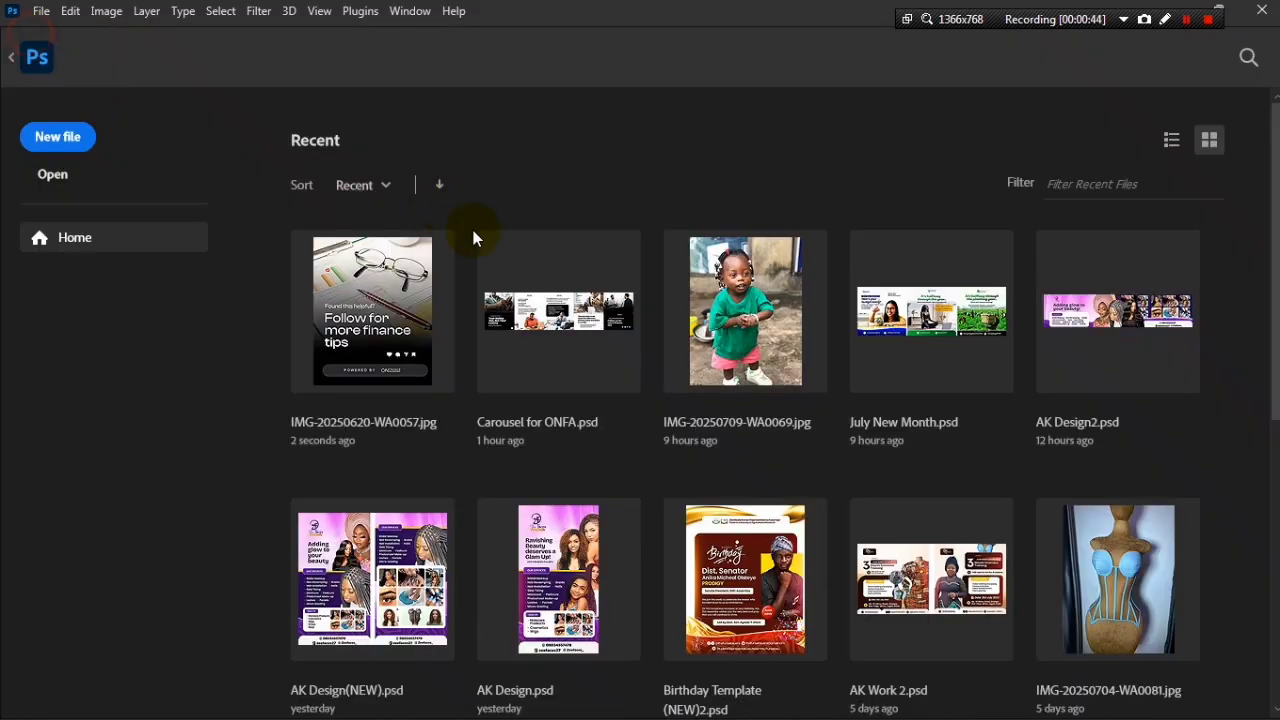
left_click(525, 257)
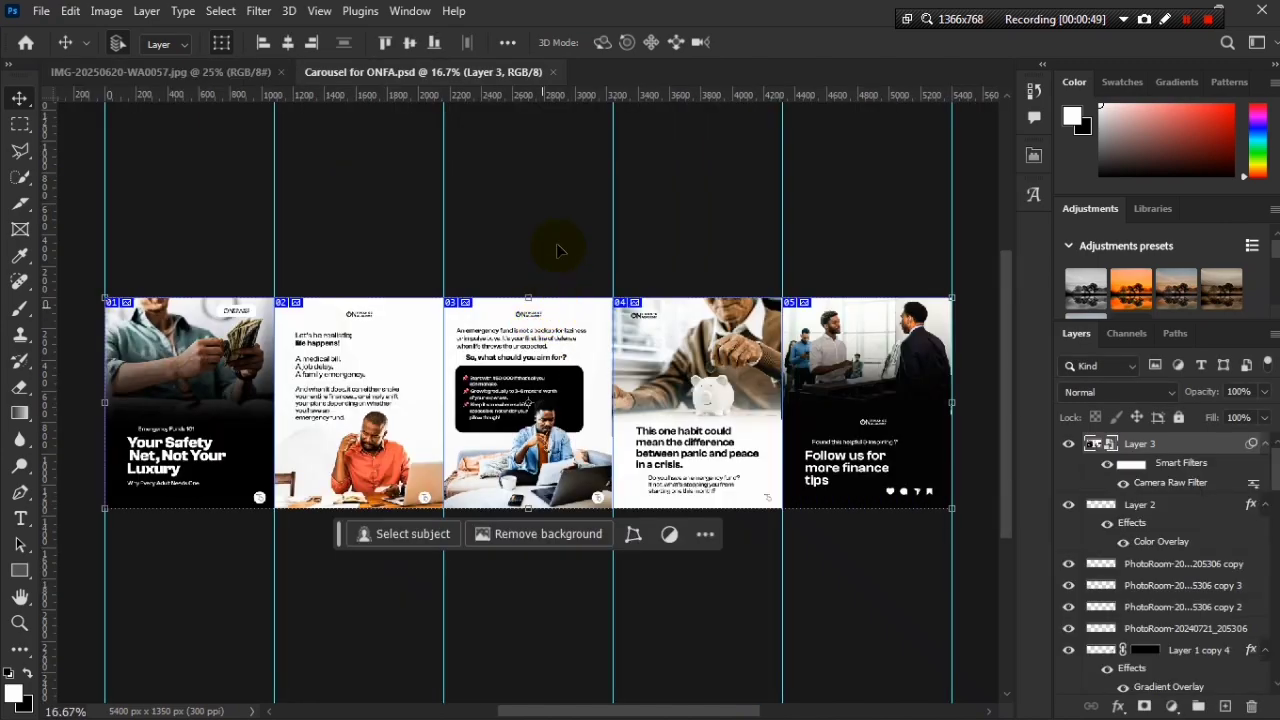
left_click(559, 250)
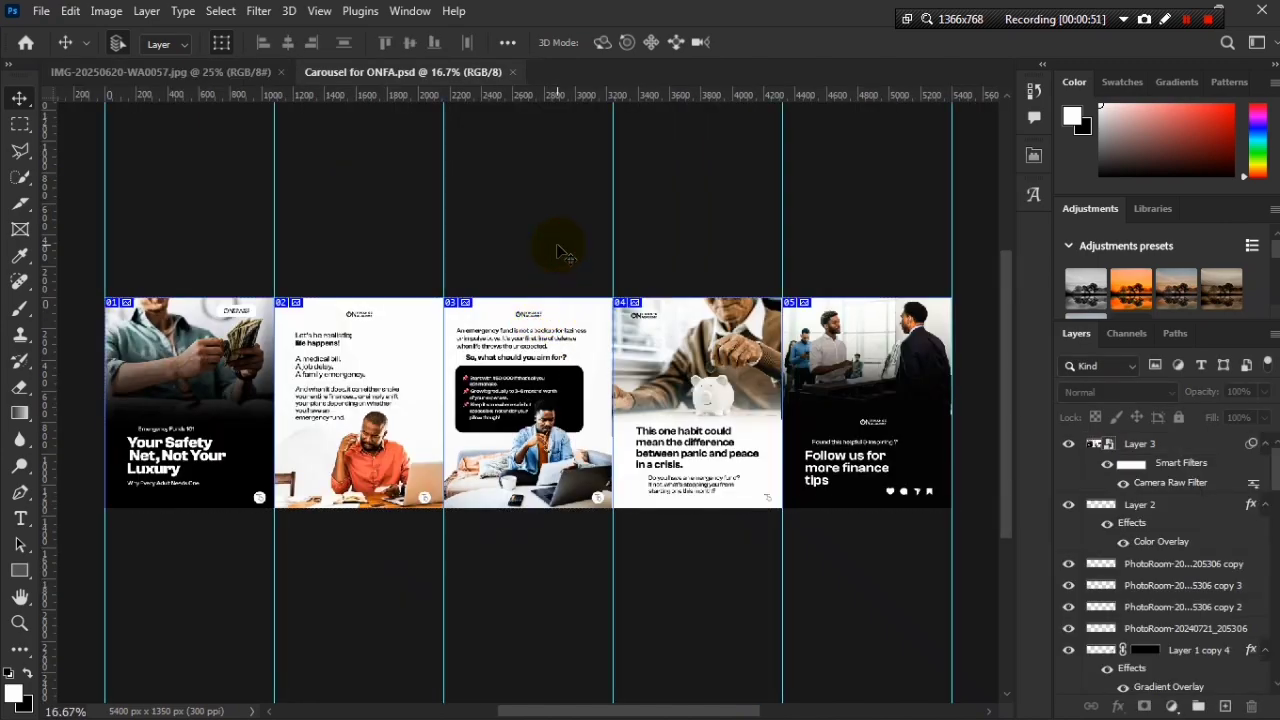
Search Windows for "calculator" and switch to the Calculator app
key("ctrl+f")
type("cal")
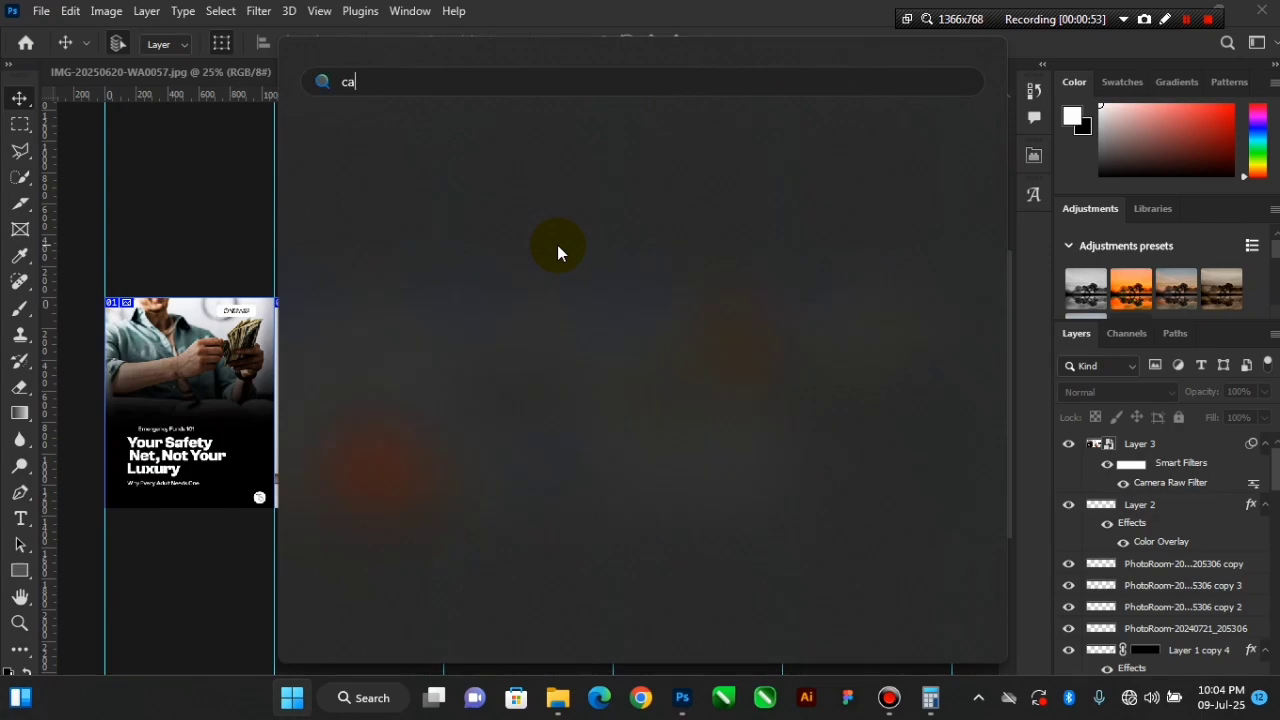
type("culator")
left_click(557, 250)
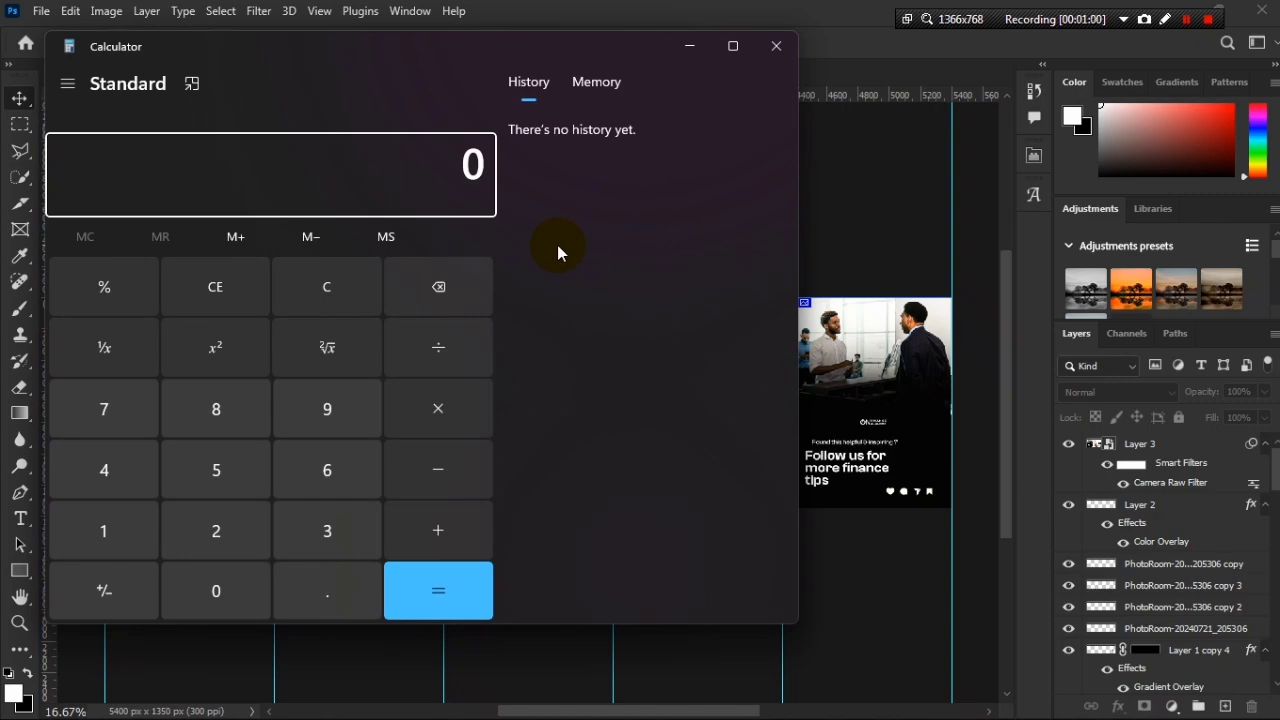
type("1080")
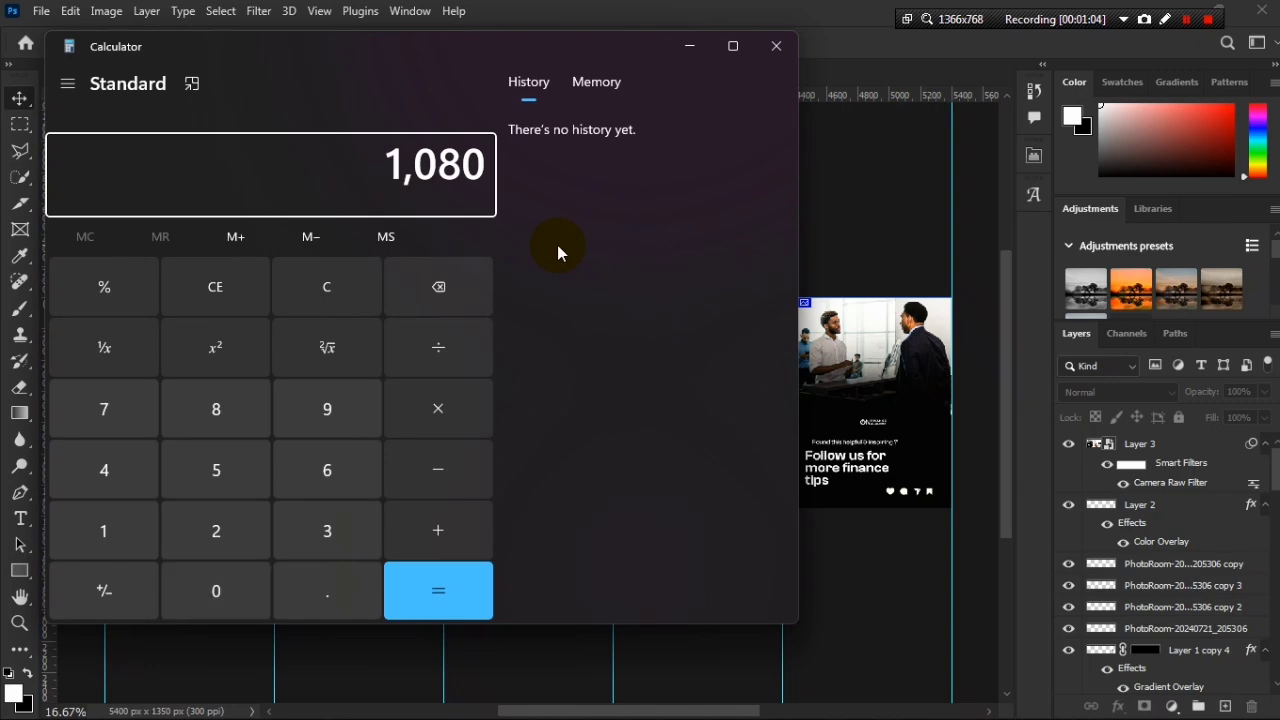
left_click(472, 388)
type("1350")
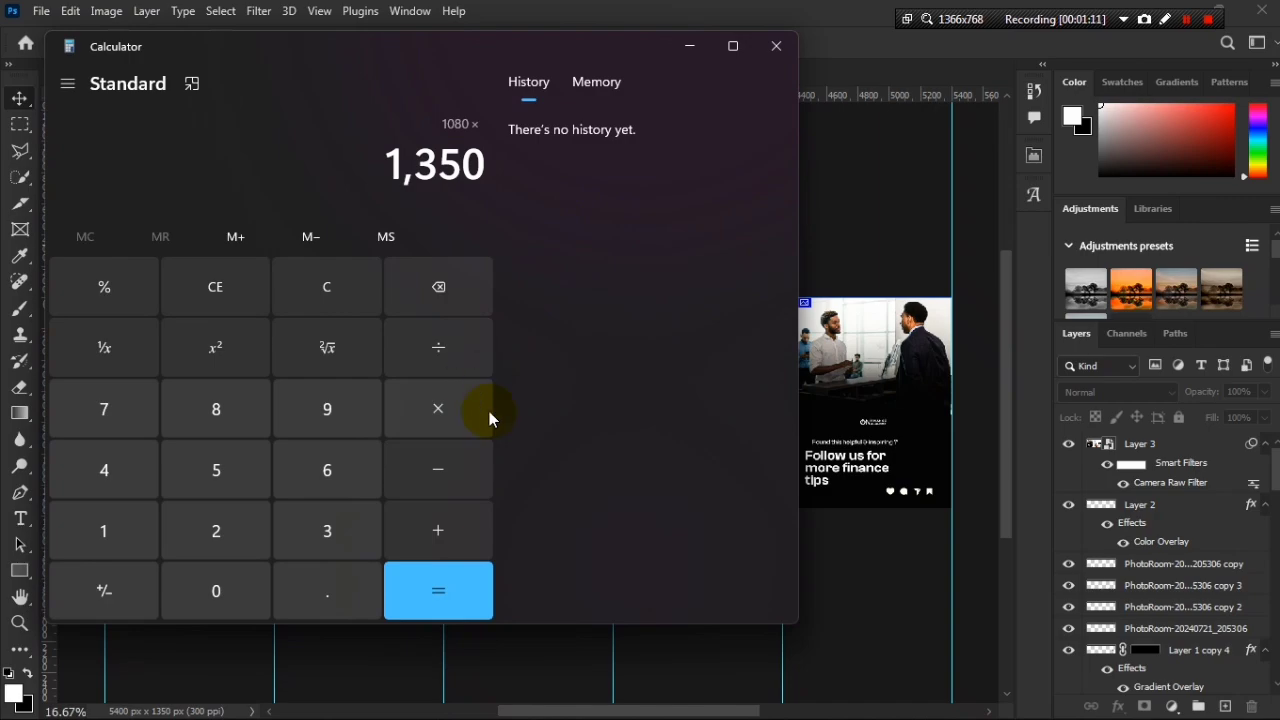
left_click(240, 280)
left_click(309, 288)
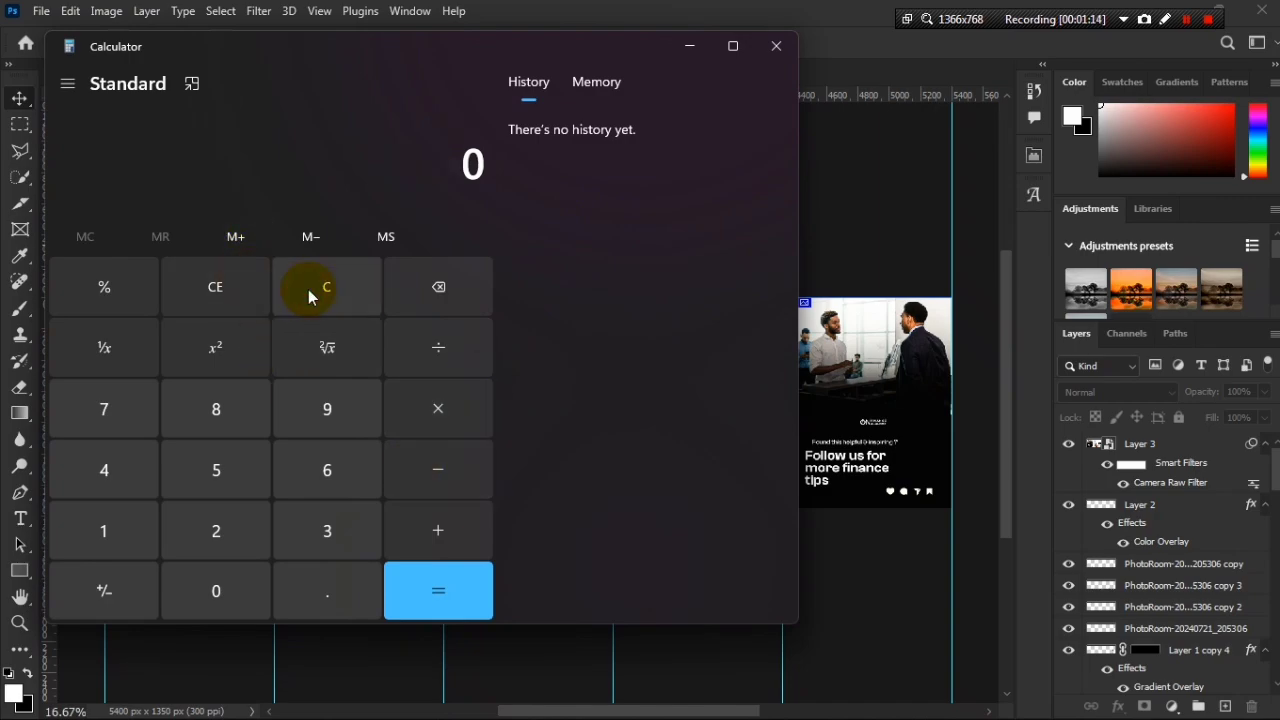
Return to Photoshop and go through the slides of the finished carousel to see how they divide the canvas
left_click(652, 9)
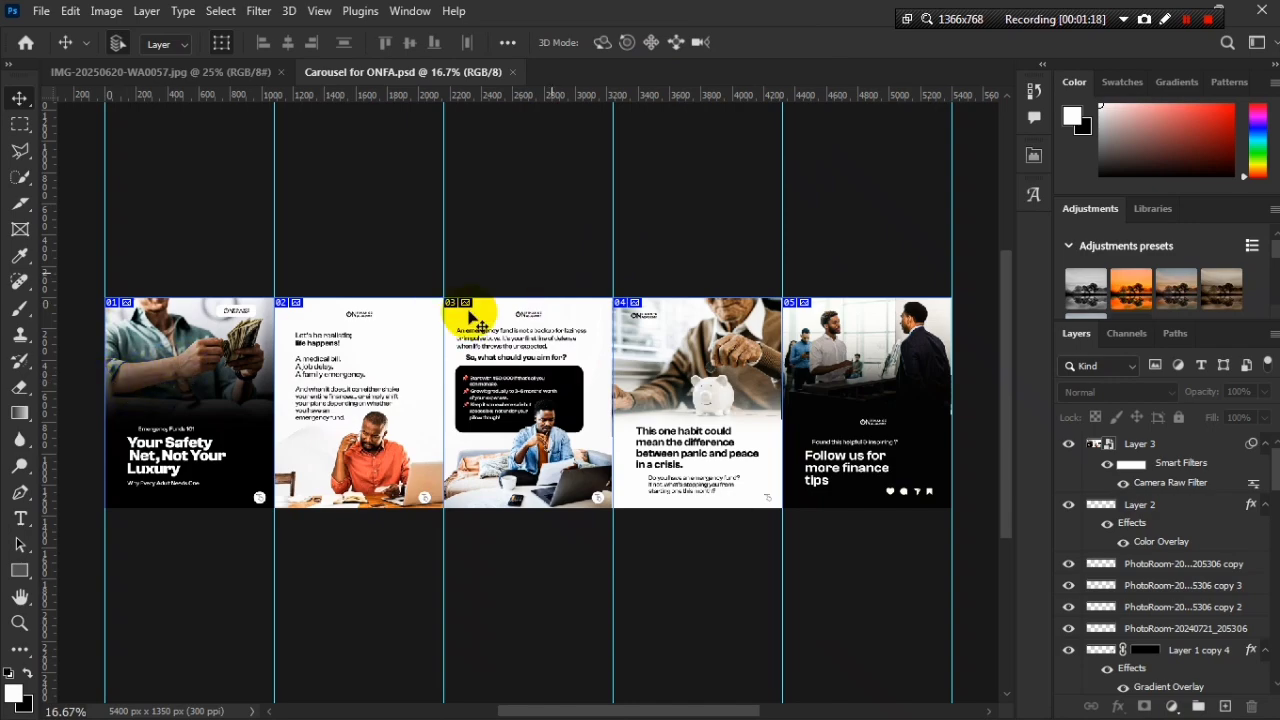
left_click(305, 385)
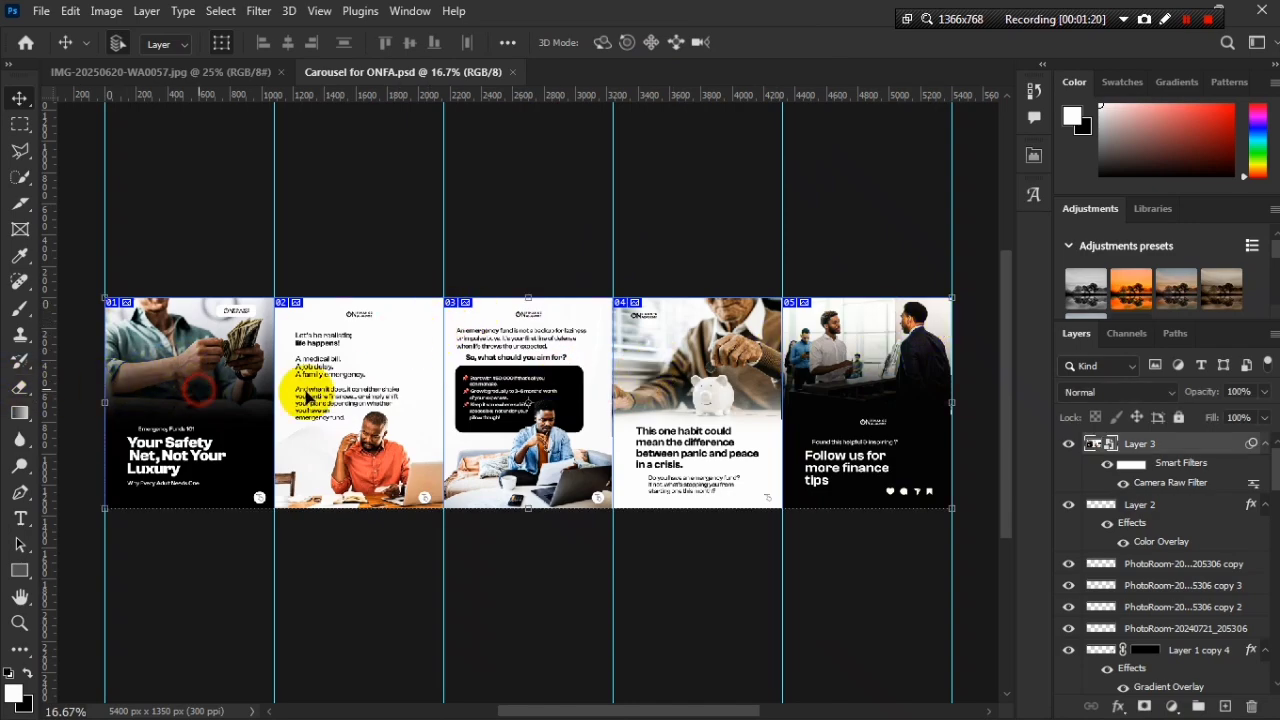
left_click(537, 389)
left_click(717, 389)
left_click(905, 388)
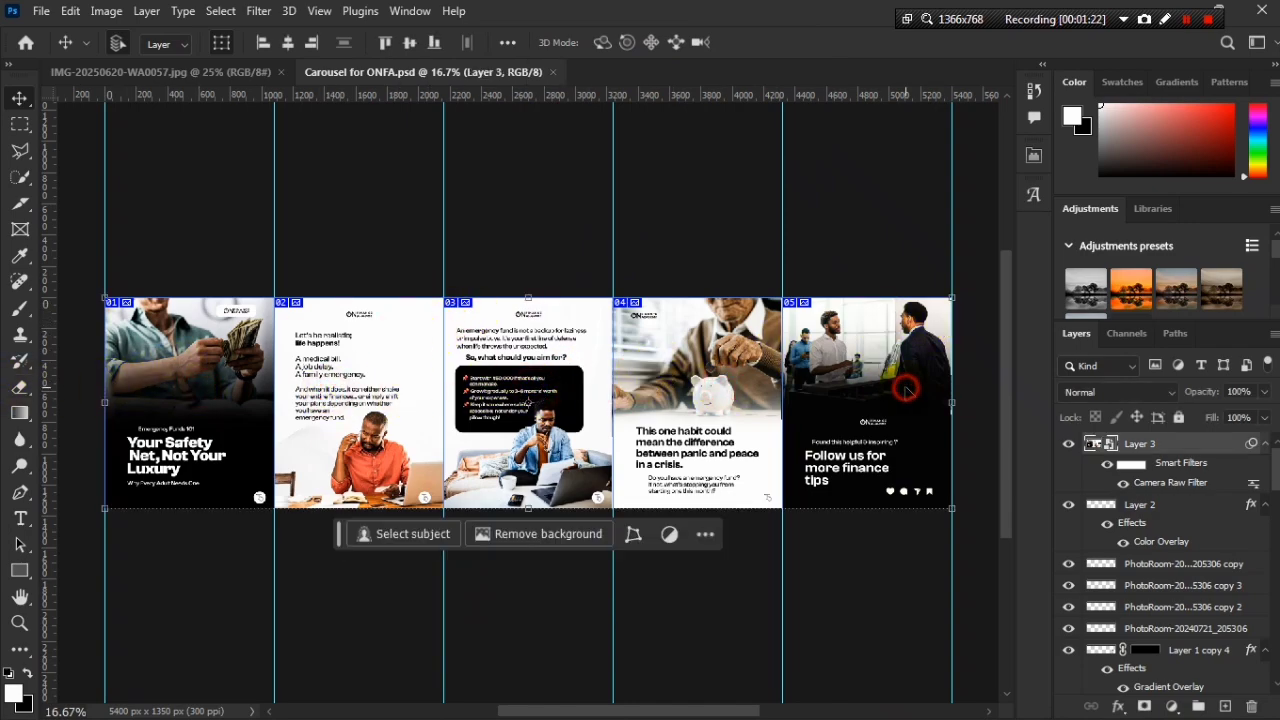
key("alt+Tab")
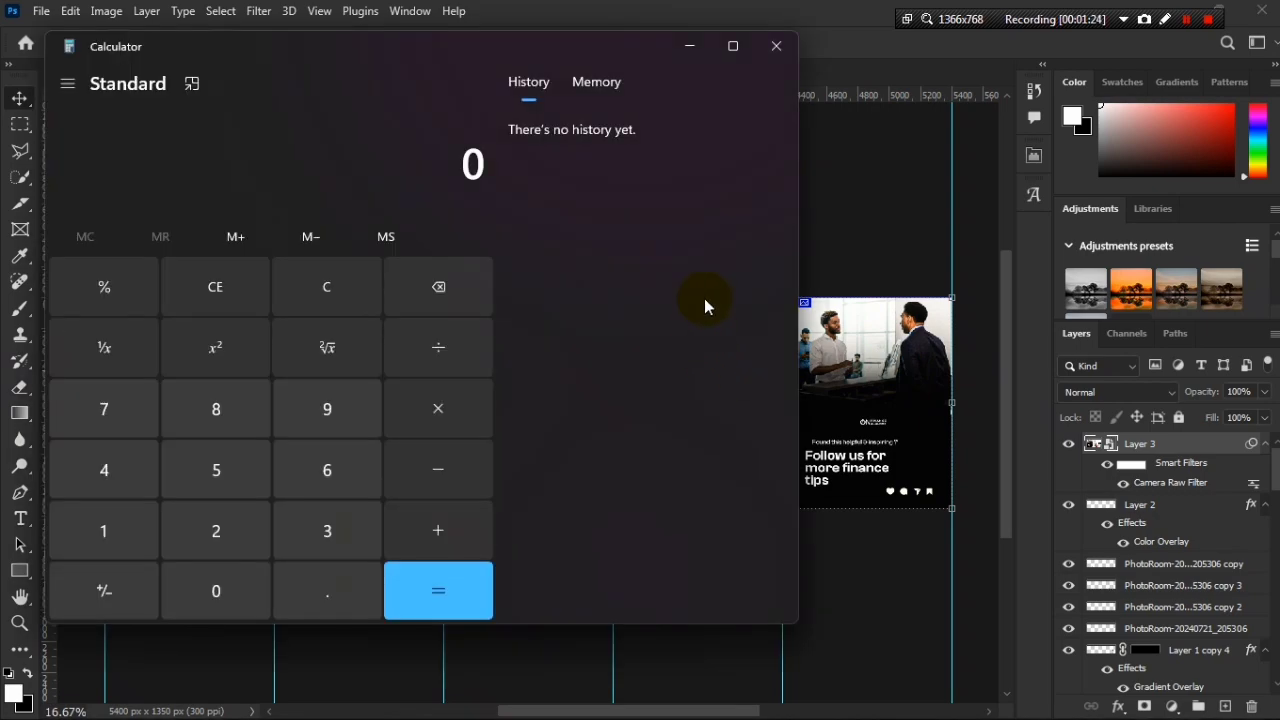
key("alt+Tab")
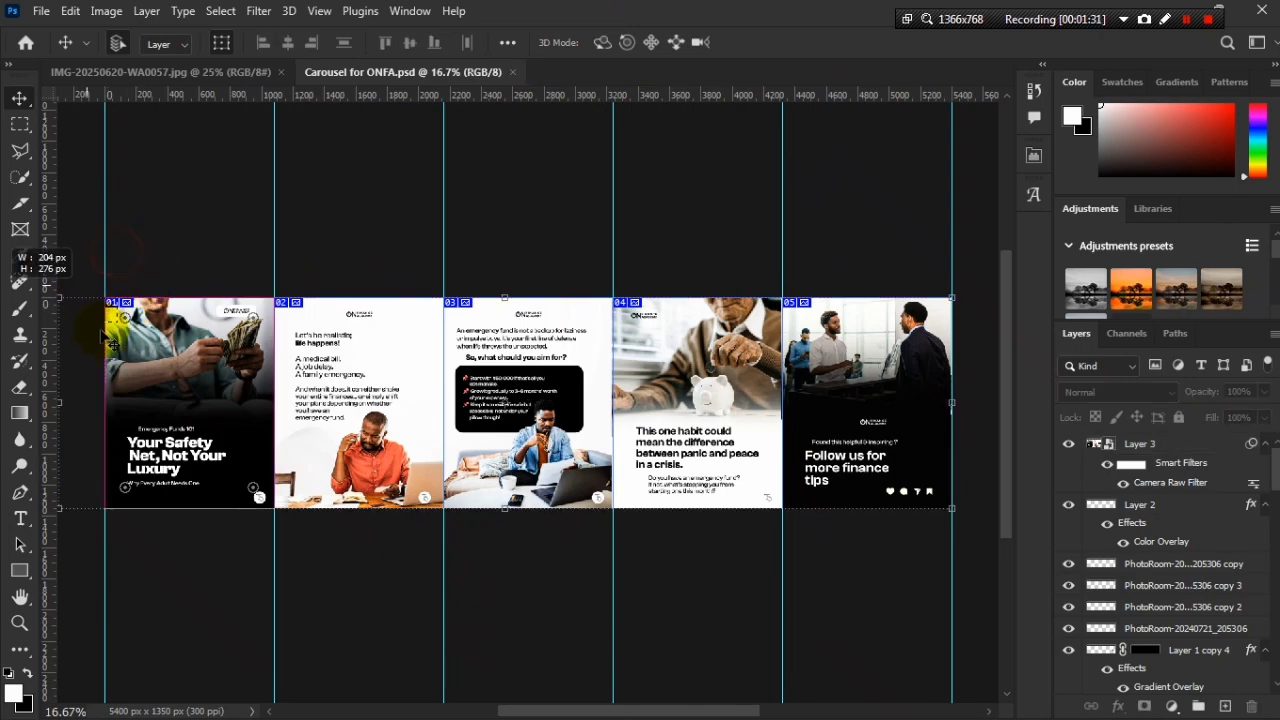
left_click(193, 226)
left_click(286, 334)
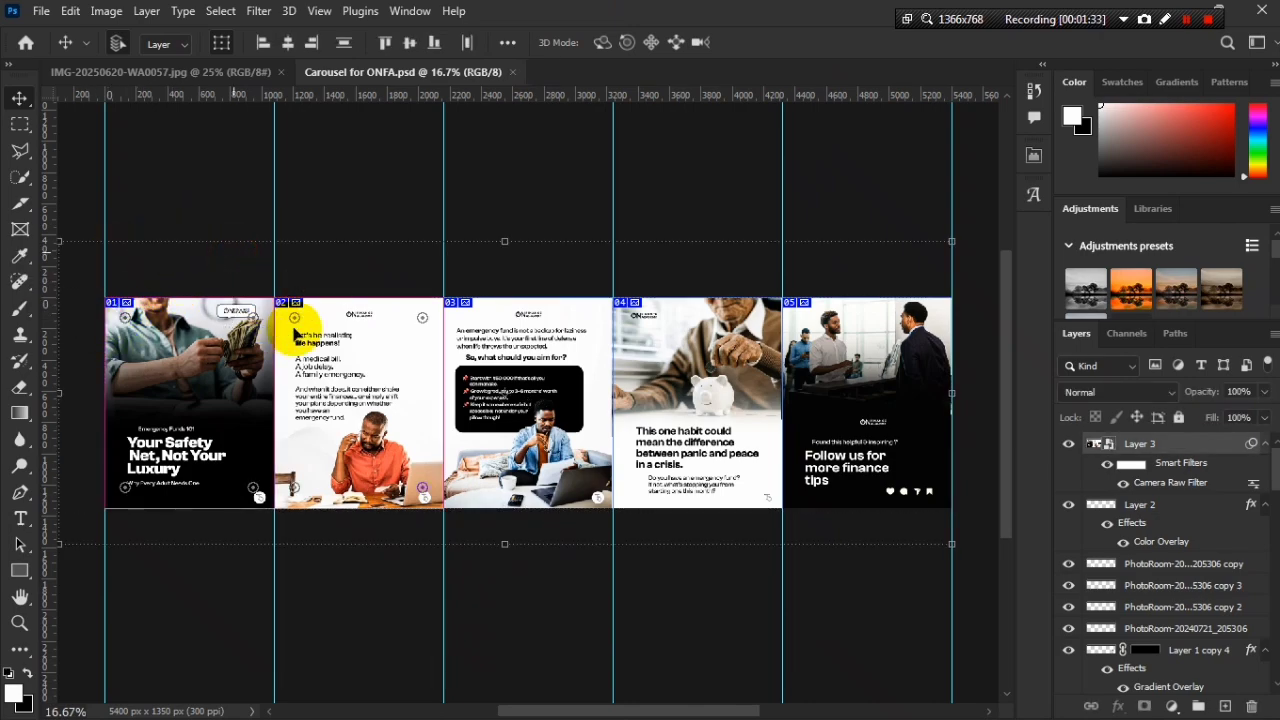
left_click(366, 177)
Switch to Calculator, multiply the 1080 slide width by 5 for the total canvas width, and return to Photoshop
key("alt+Tab")
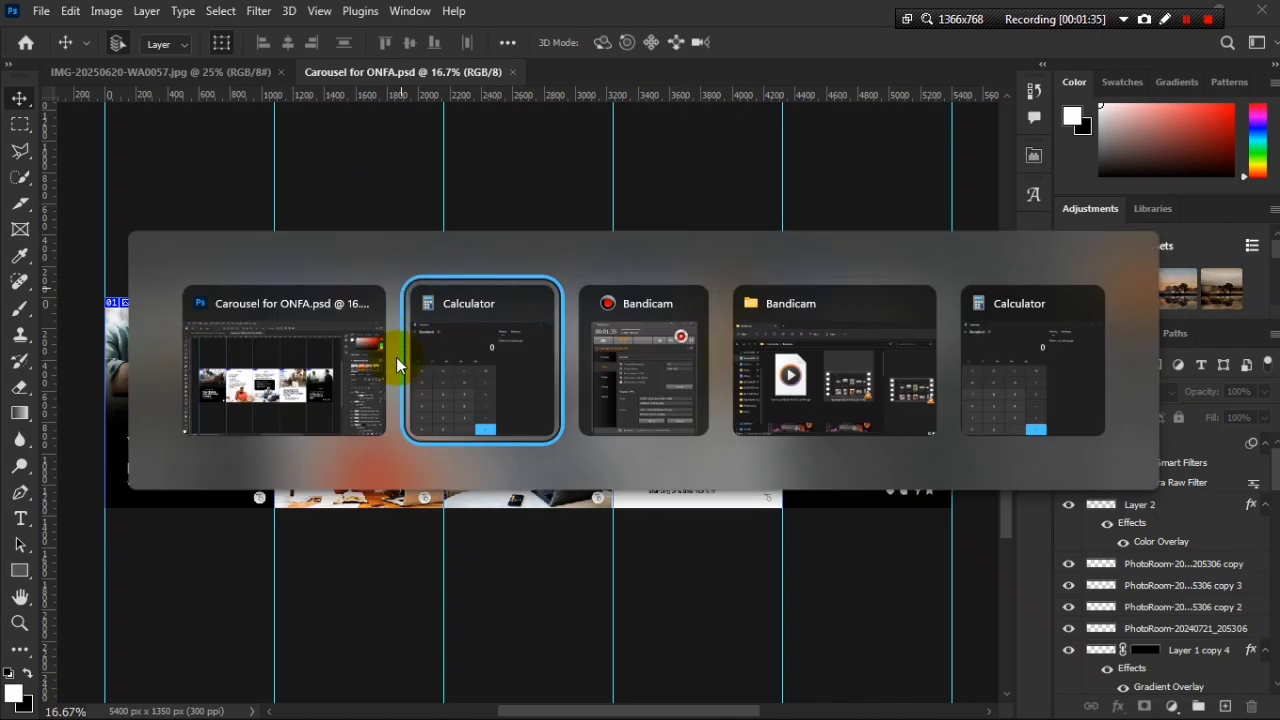
left_click(531, 357)
type("1080")
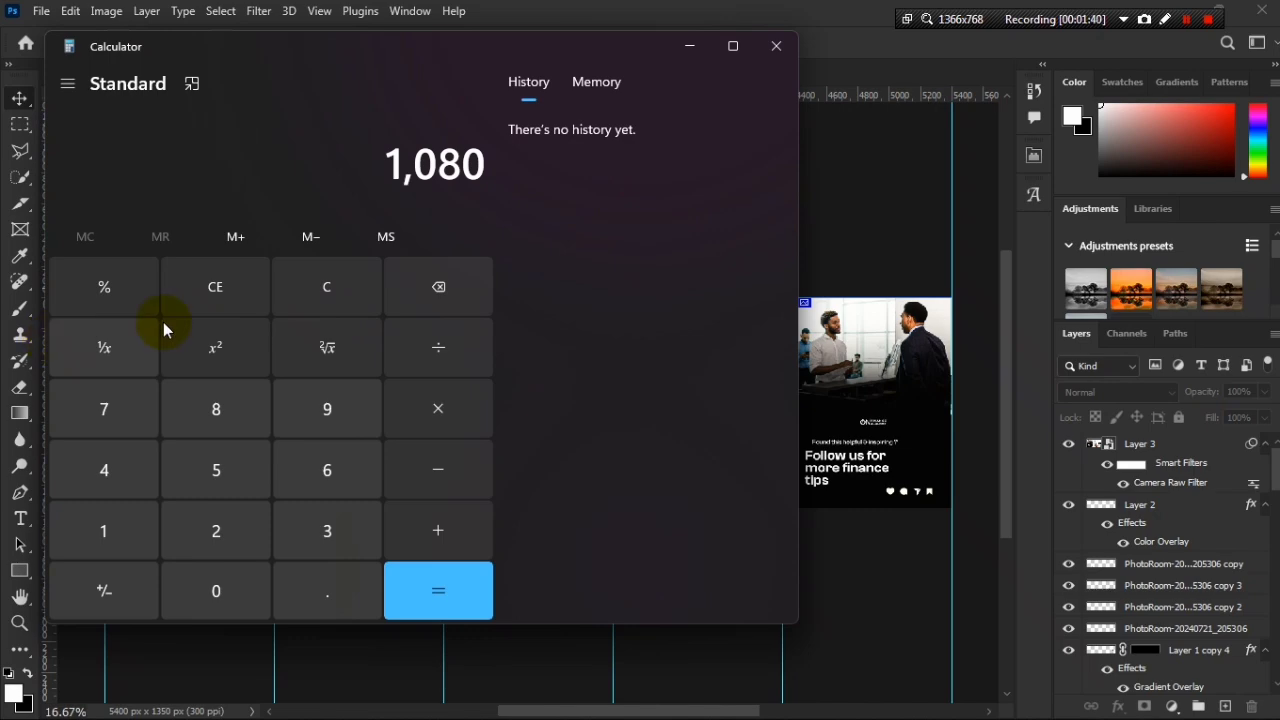
left_click(425, 405)
left_click(240, 497)
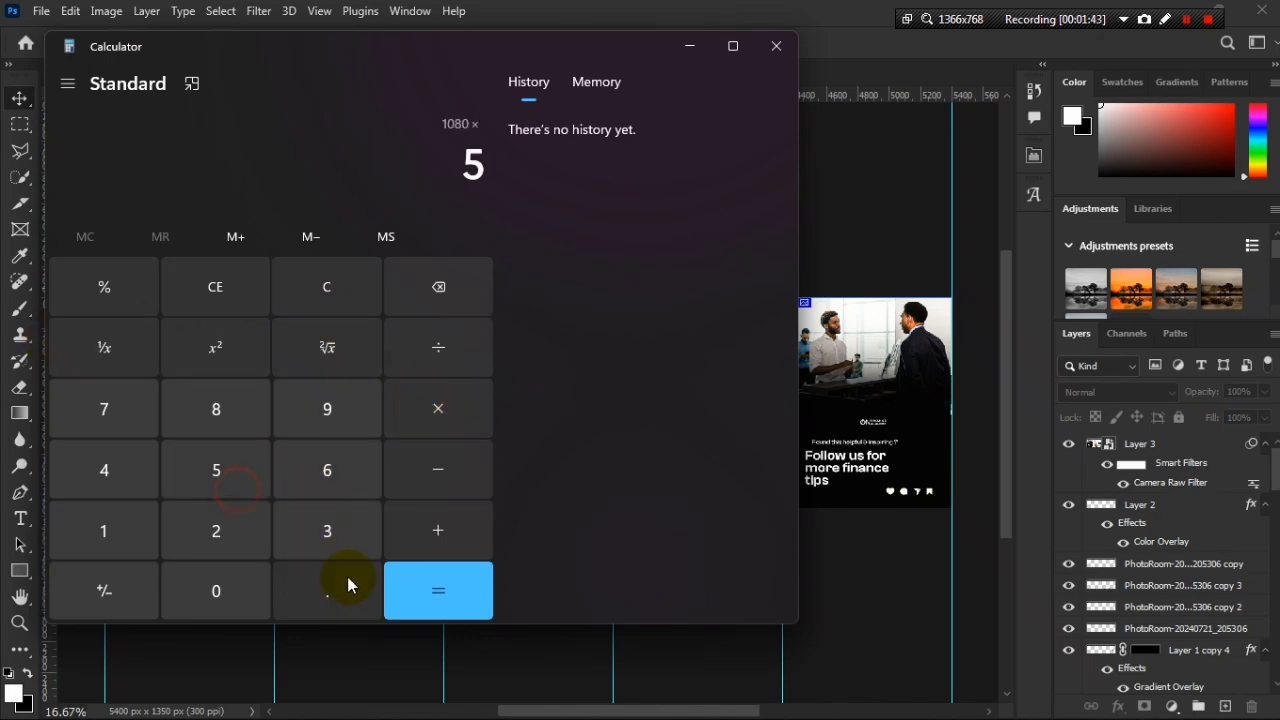
left_click(428, 591)
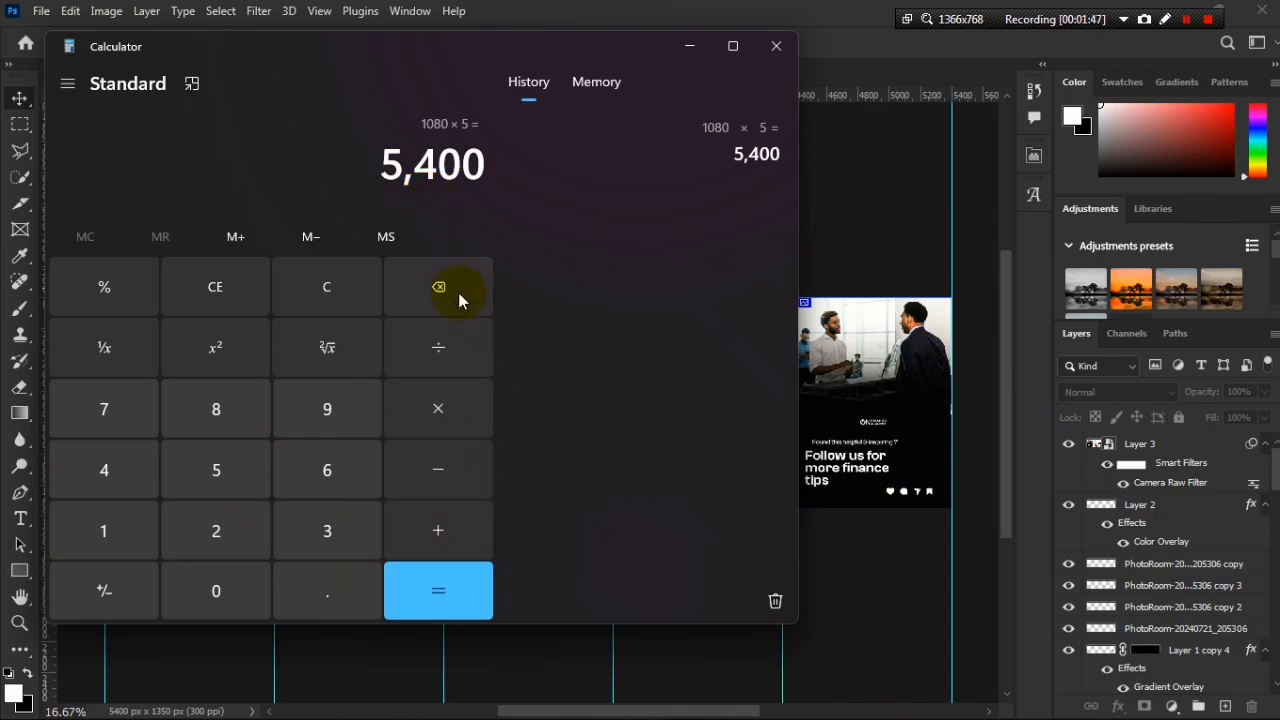
left_click(698, 9)
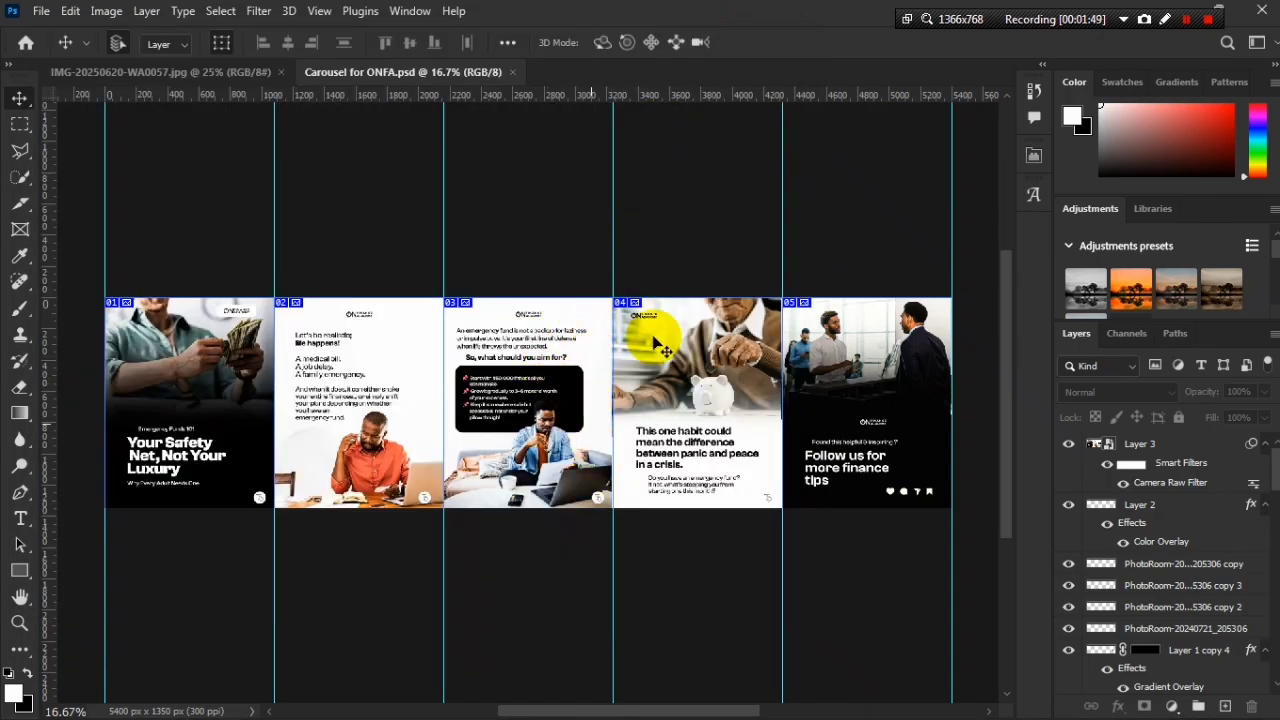
left_click(670, 388)
left_click_drag(598, 262, 637, 309)
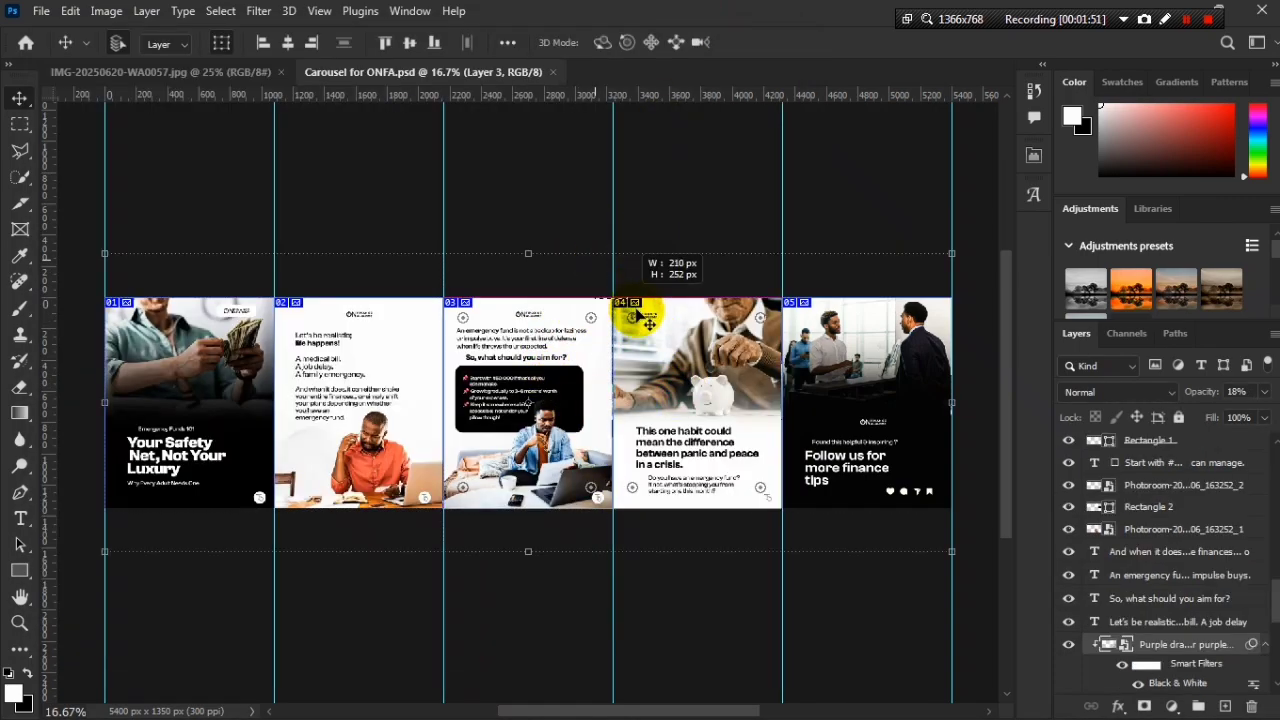
left_click(655, 165)
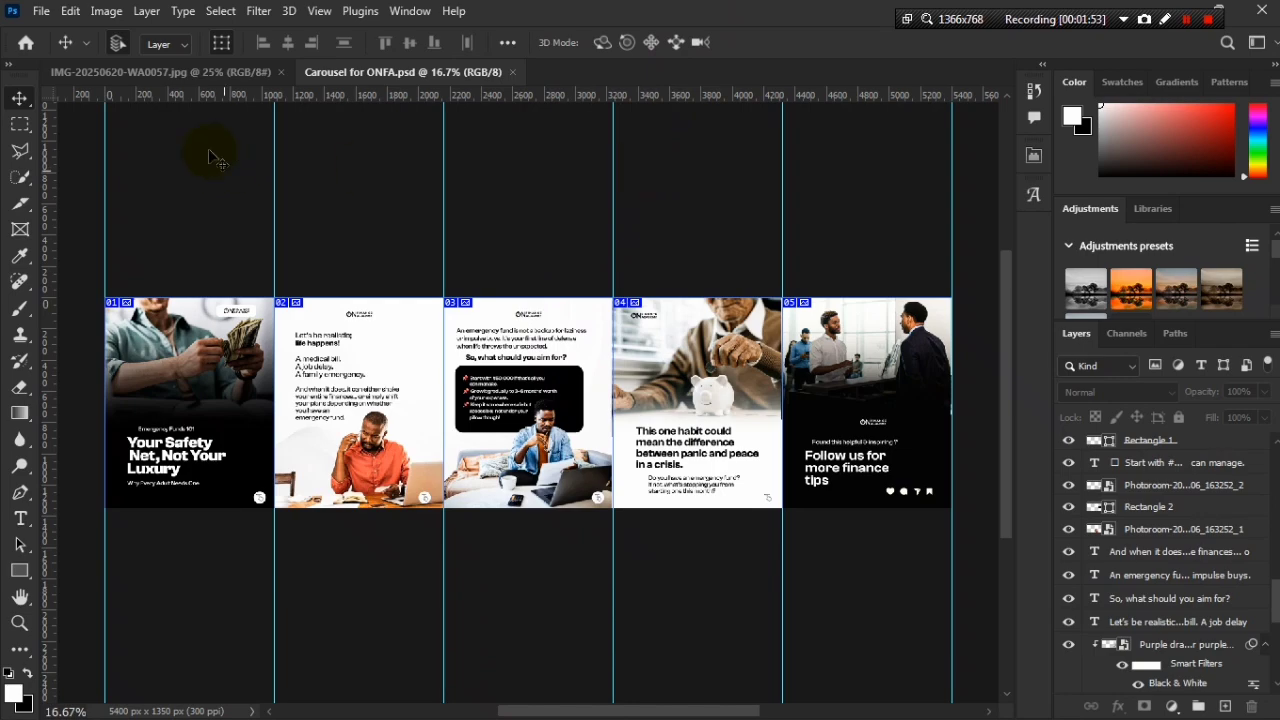
Create a new document of 5400 x 1350 pixels at 300 pixels/inch, in RGB Color with a white background
left_click(41, 10)
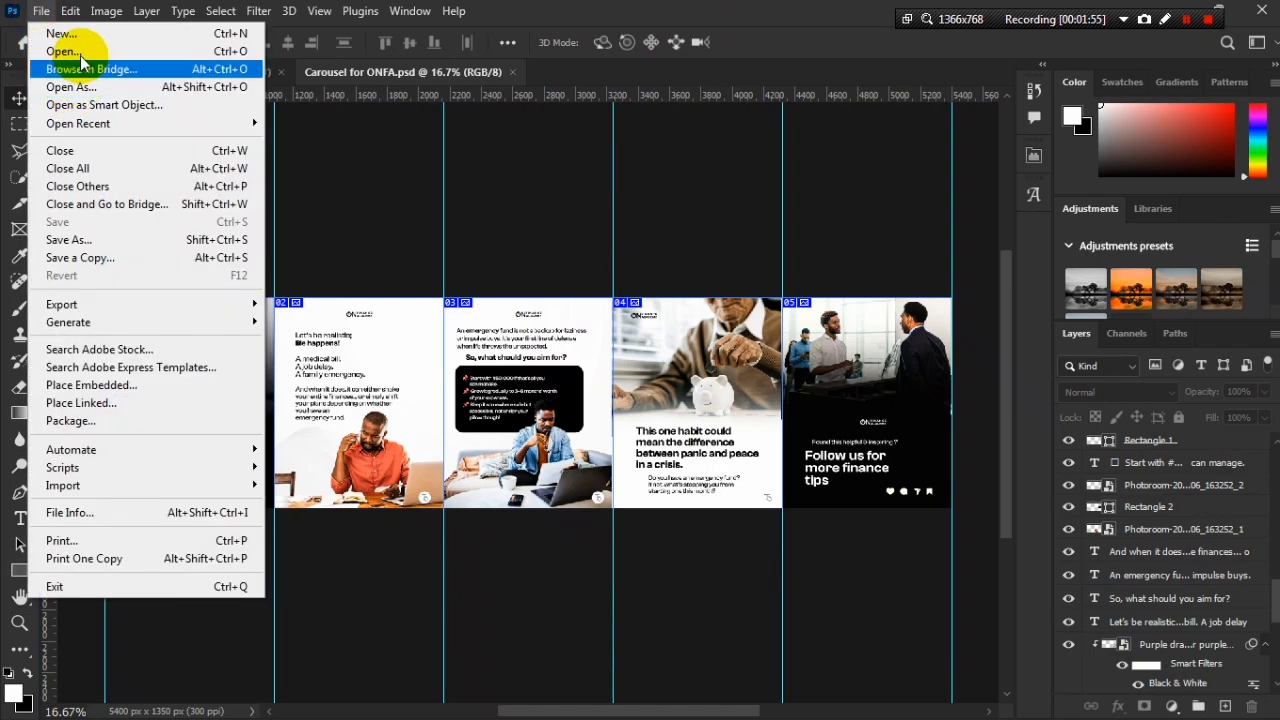
left_click(88, 43)
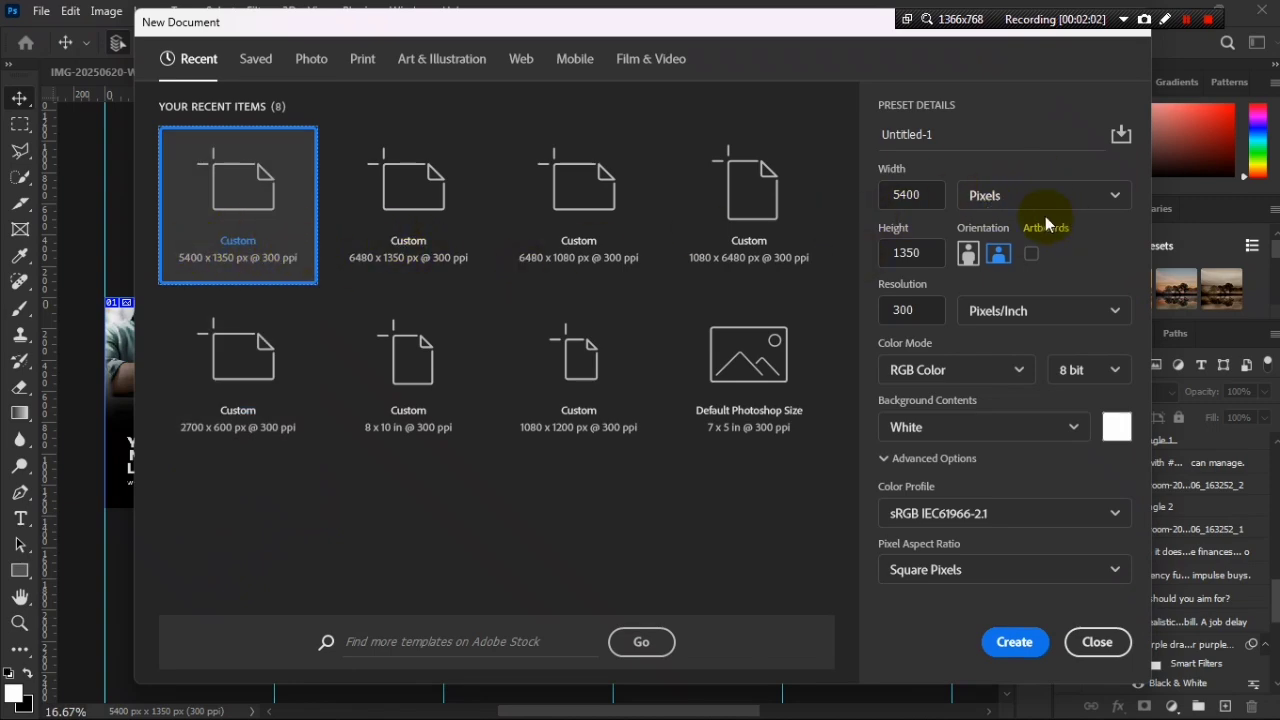
left_click(905, 194)
left_click(940, 193)
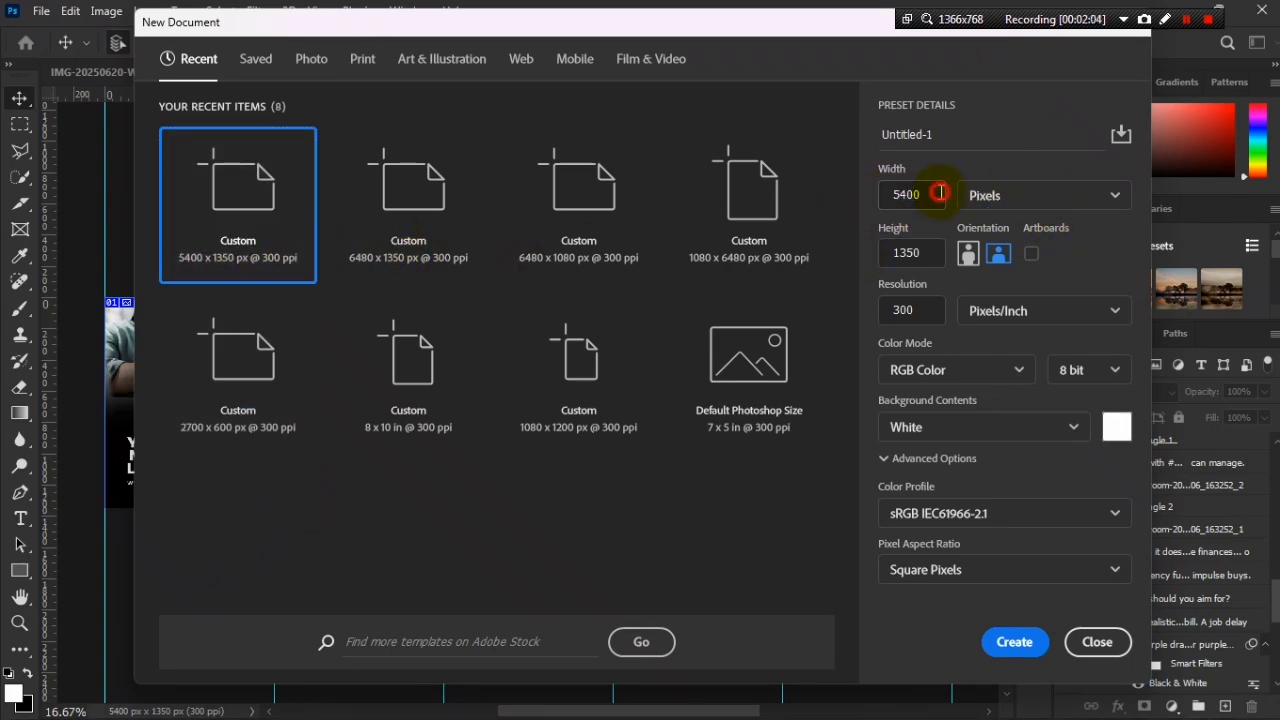
double_click(940, 193)
double_click(932, 251)
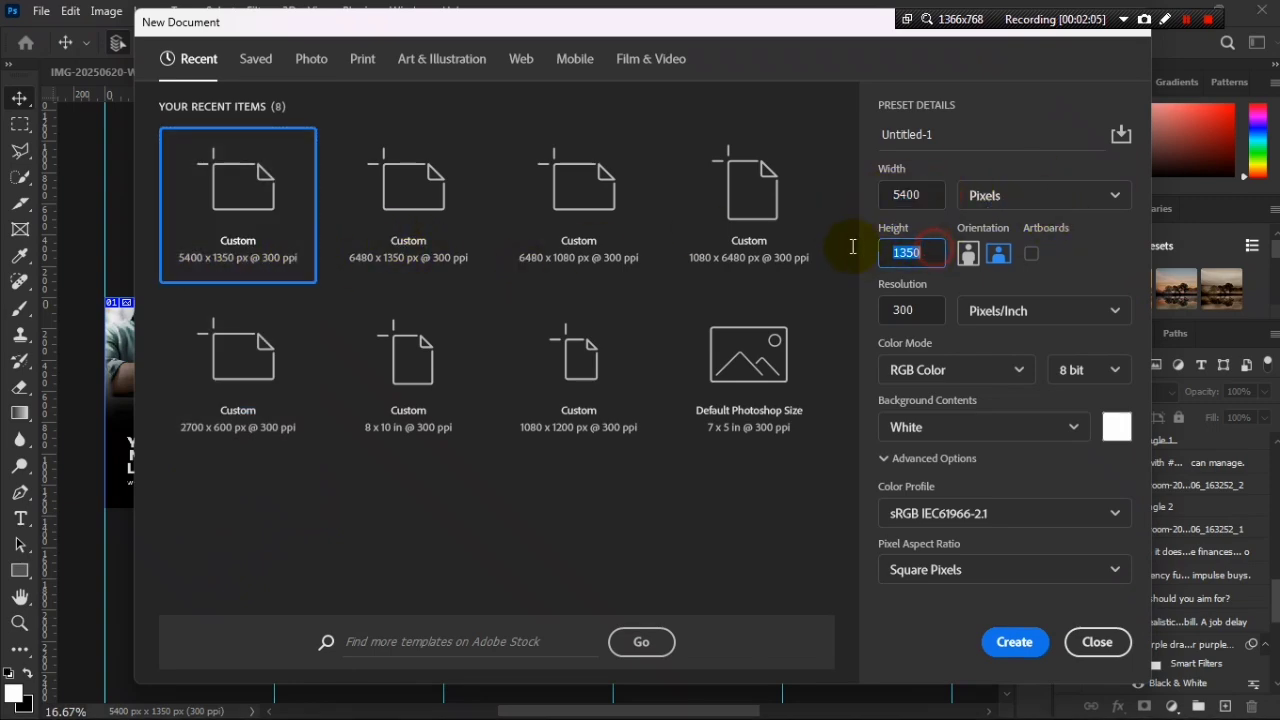
double_click(925, 311)
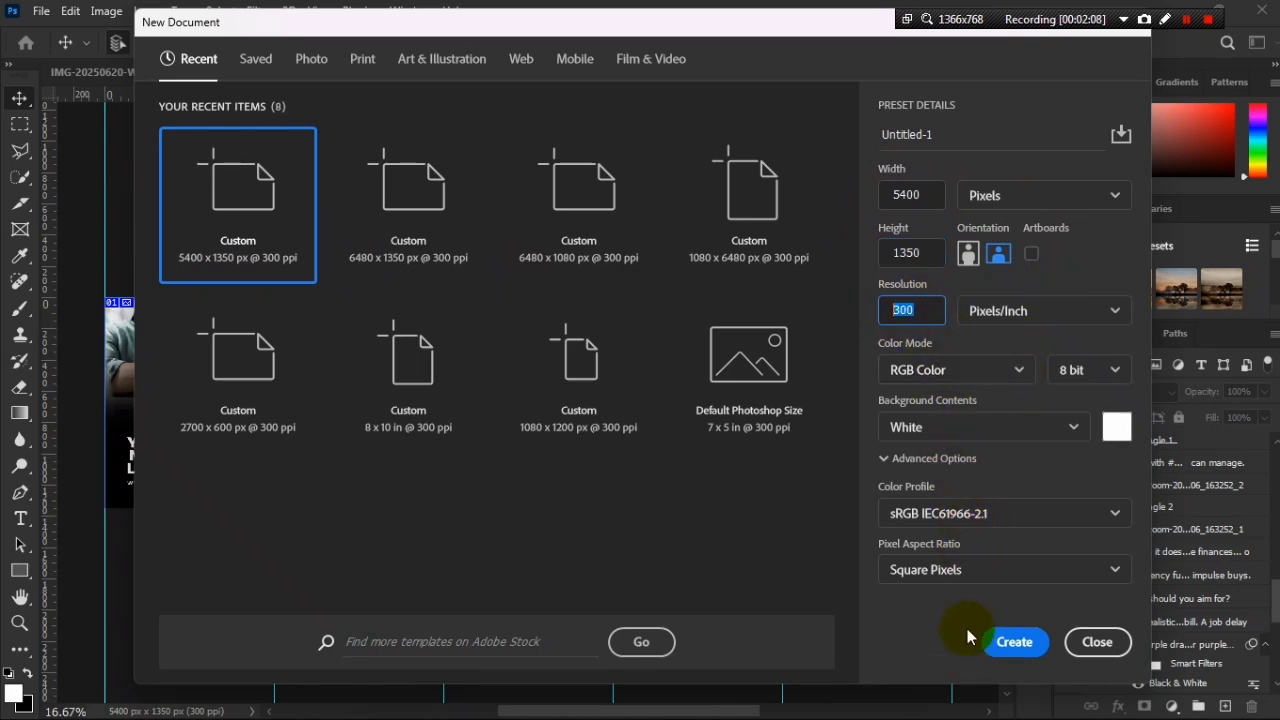
left_click_drag(708, 24, 702, 34)
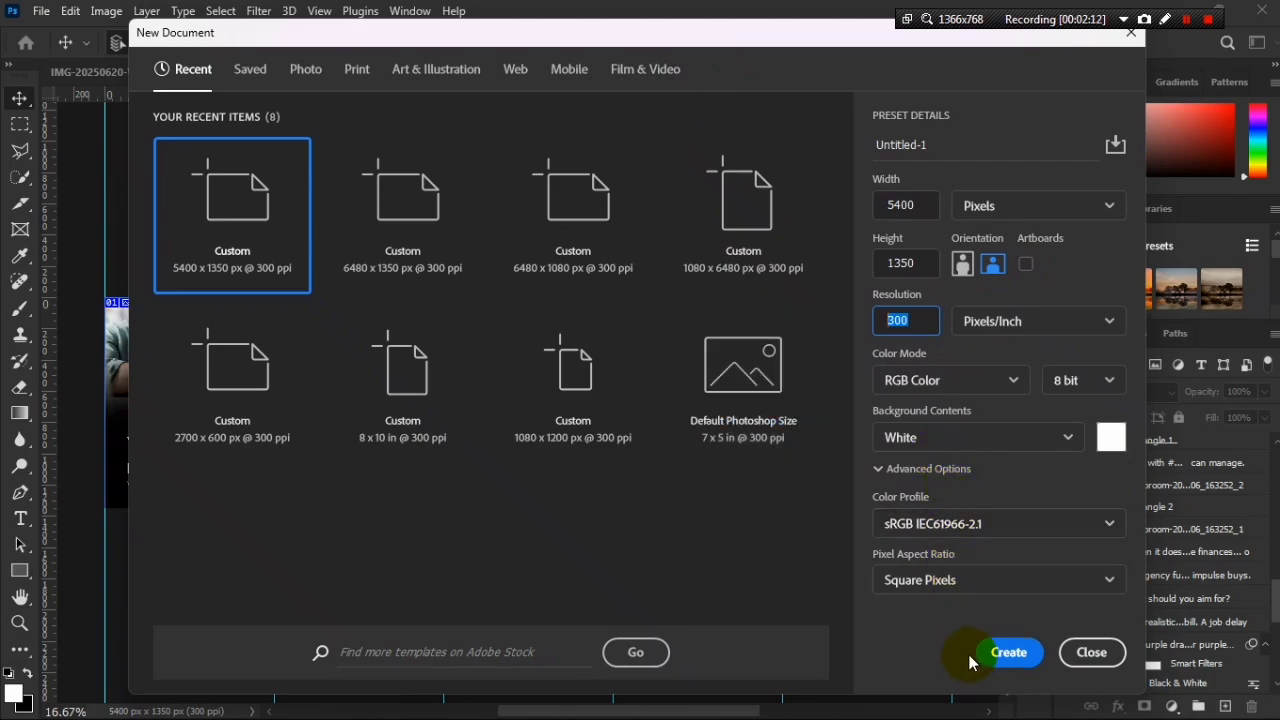
left_click(1001, 658)
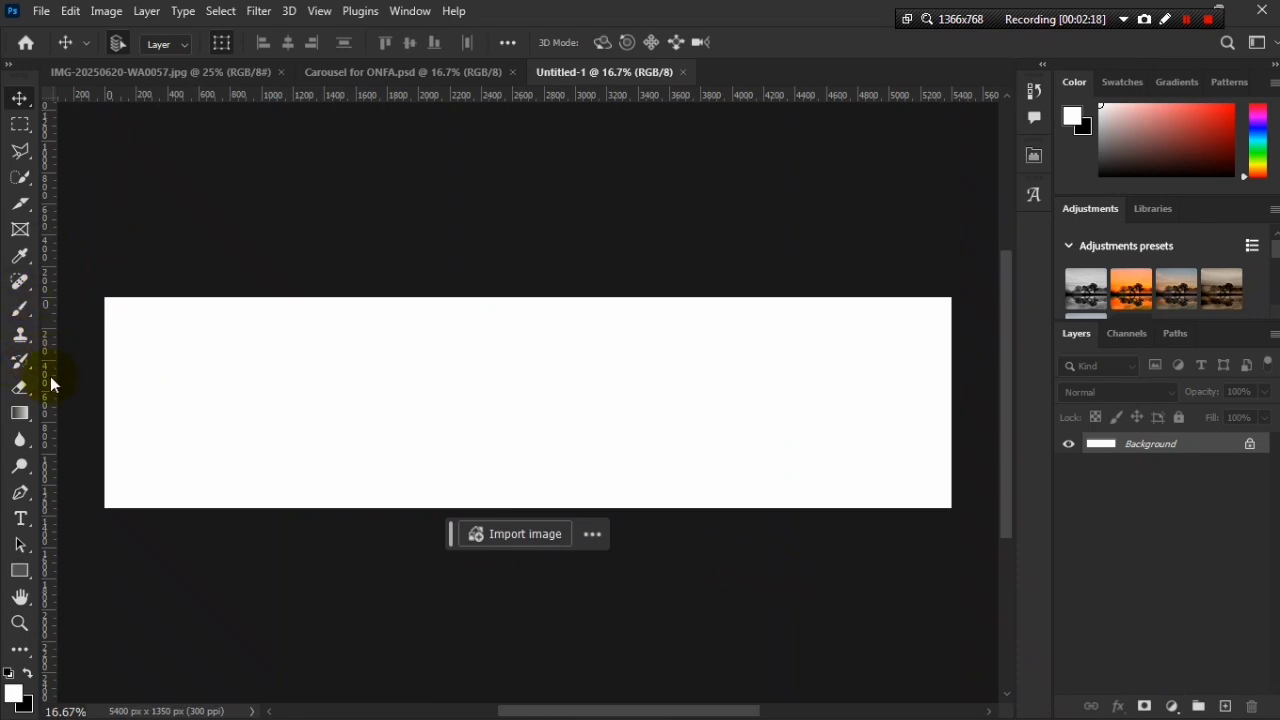
Choose the Rectangle tool and set its fill color to black
left_click(20, 571)
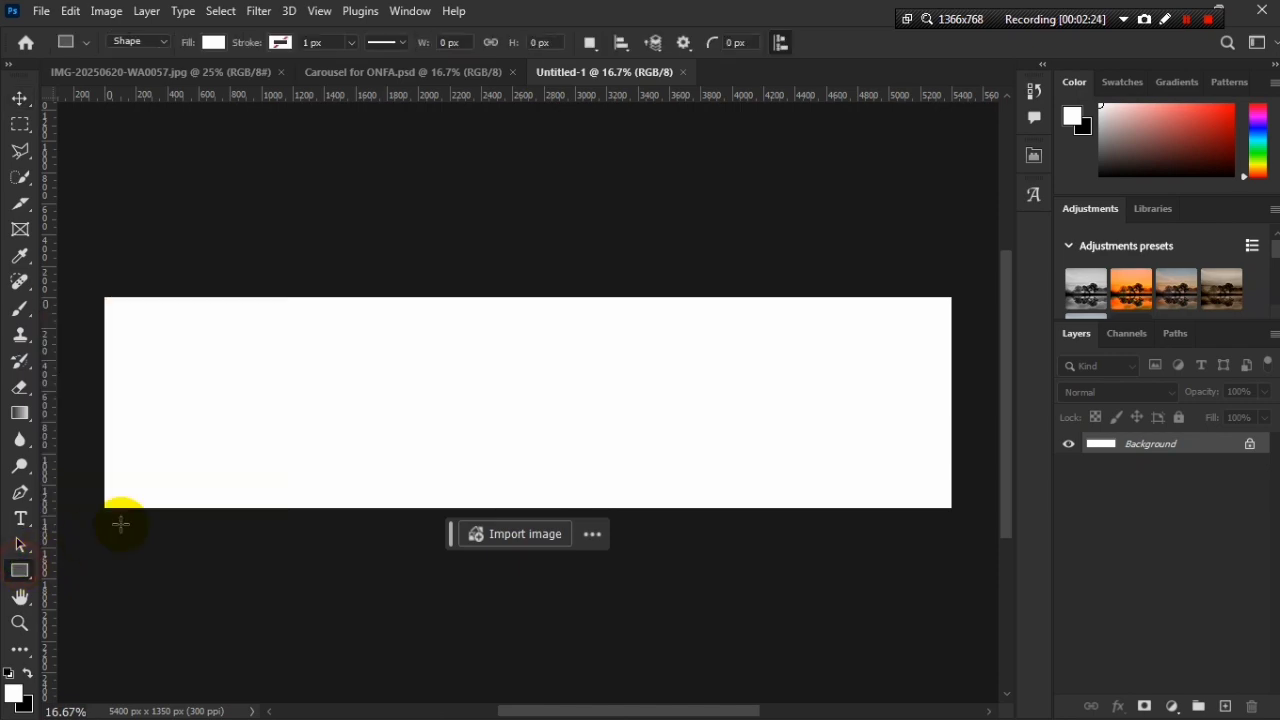
left_click(157, 360)
key("Escape")
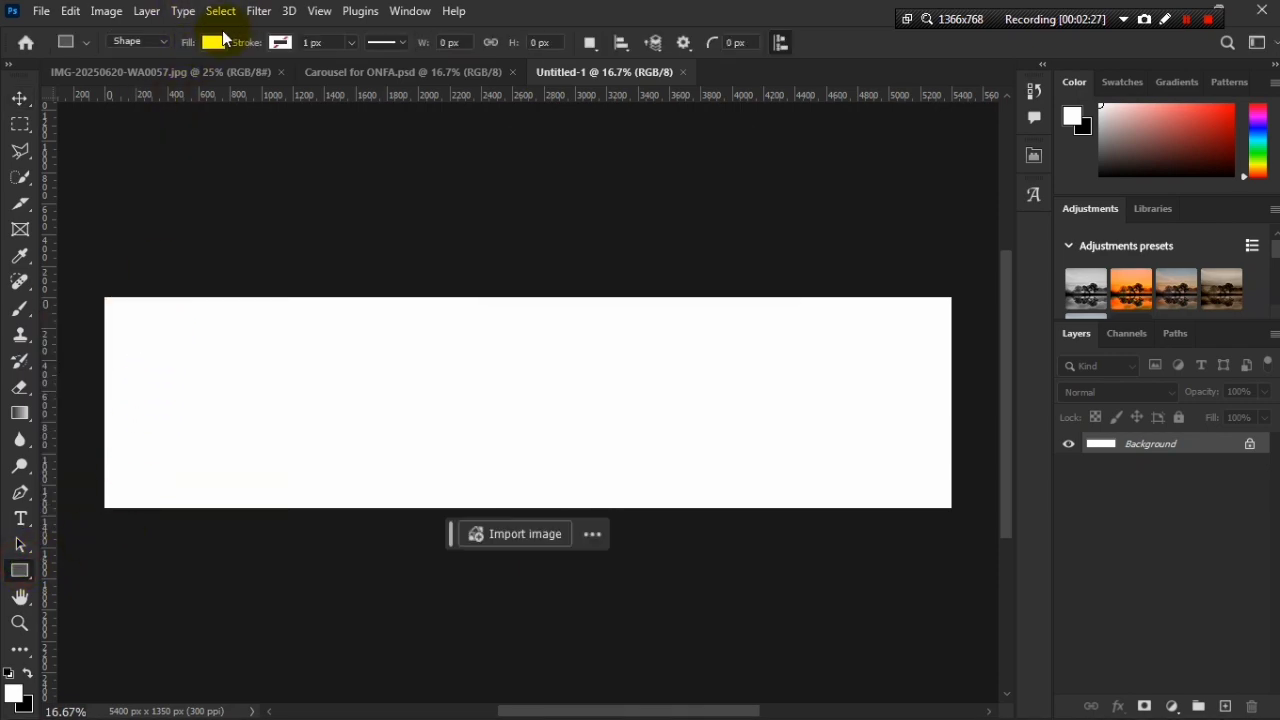
left_click(213, 42)
double_click(95, 143)
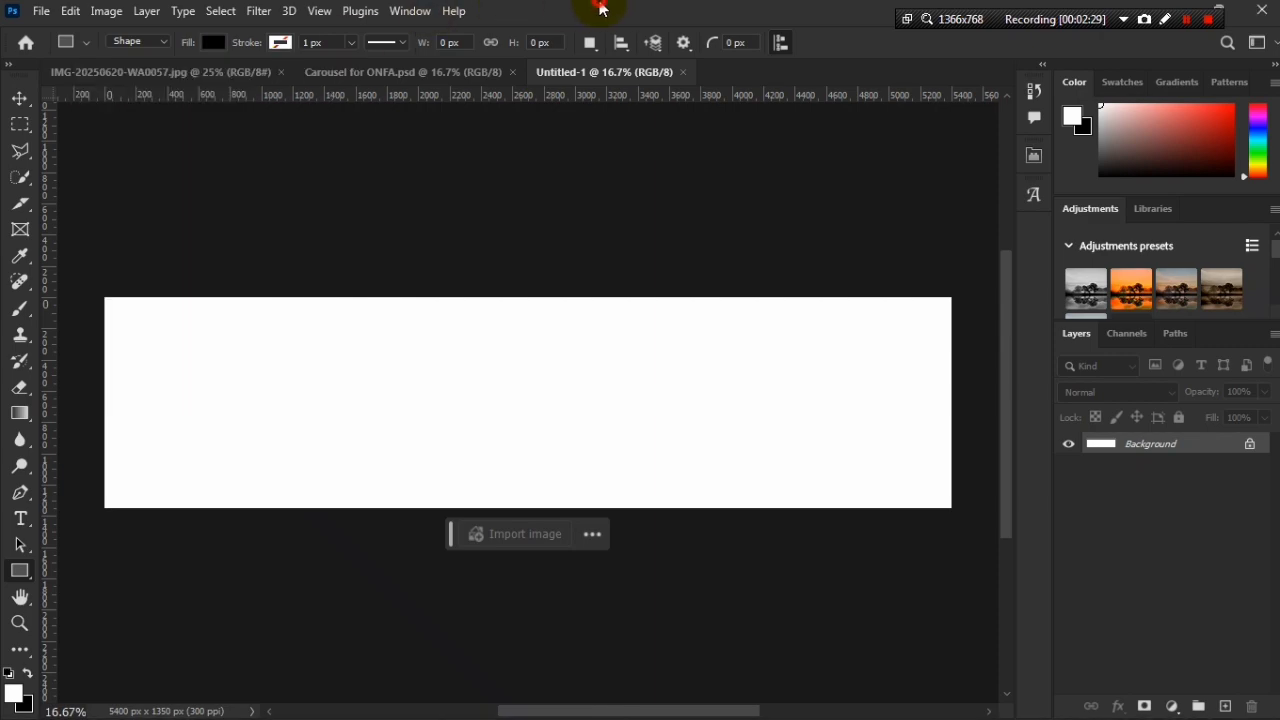
left_click(245, 350)
key("Escape")
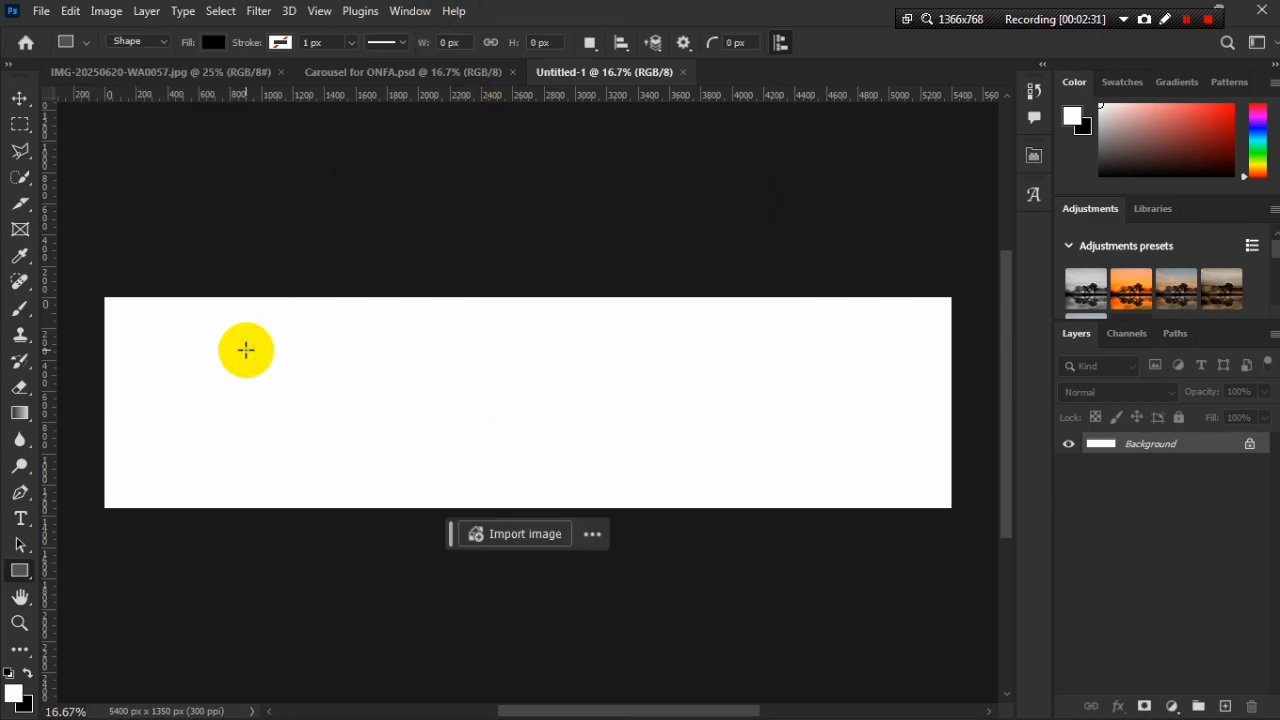
Create a black rectangle of 1080 x 1350 px on the blank canvas
left_click(245, 350)
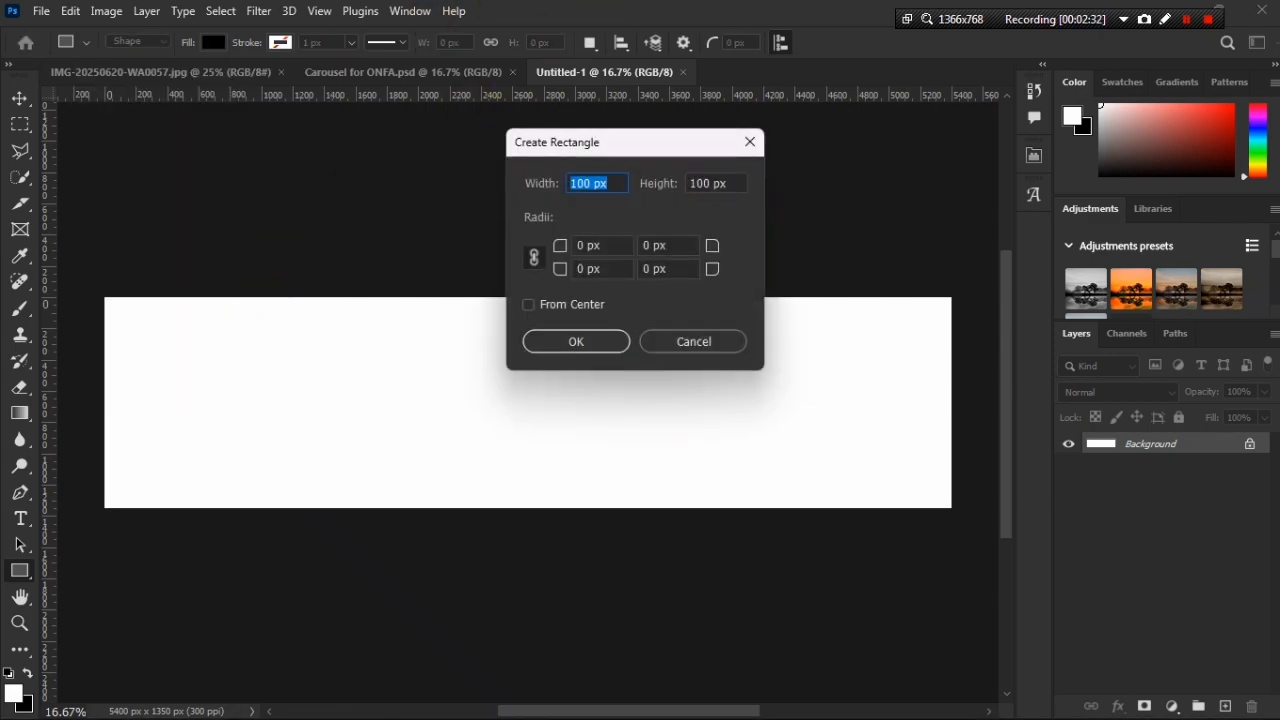
type("1080")
key("Tab")
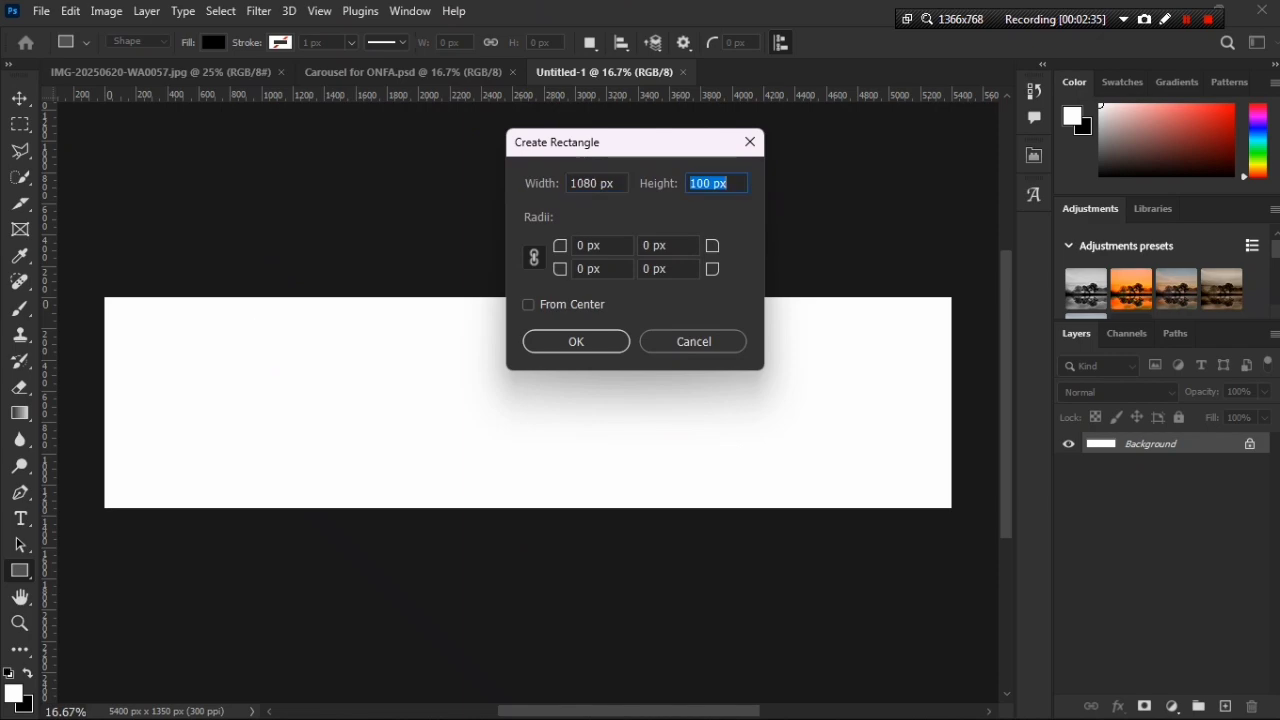
type("1350")
key("Return")
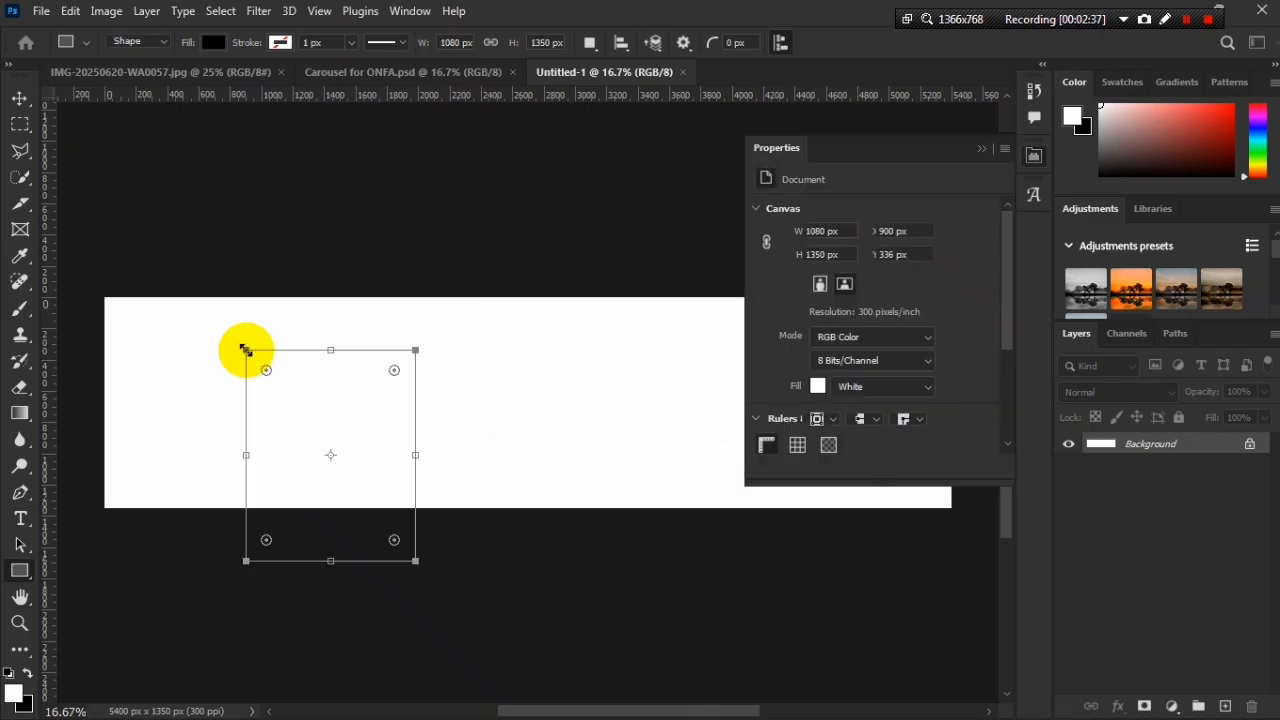
Align the rectangle to the canvas's left and top edges and place a duplicate flush against its right side
key("v")
left_click(263, 42)
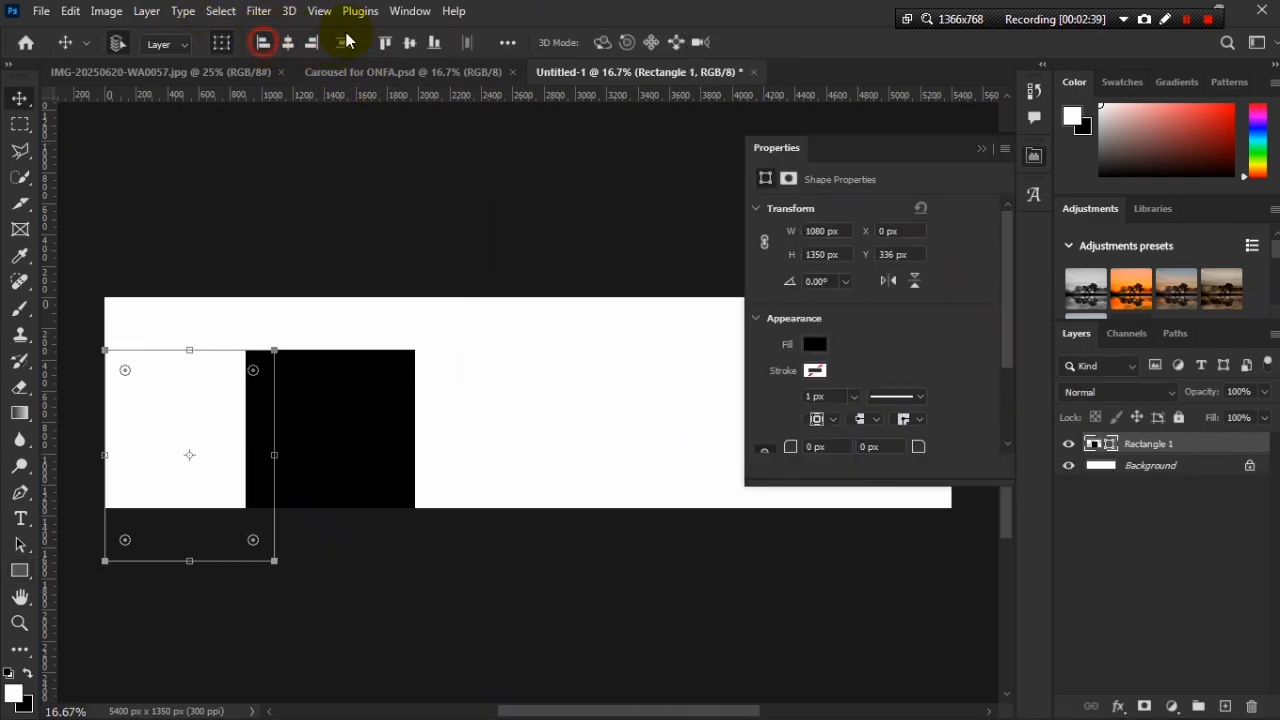
left_click(381, 43)
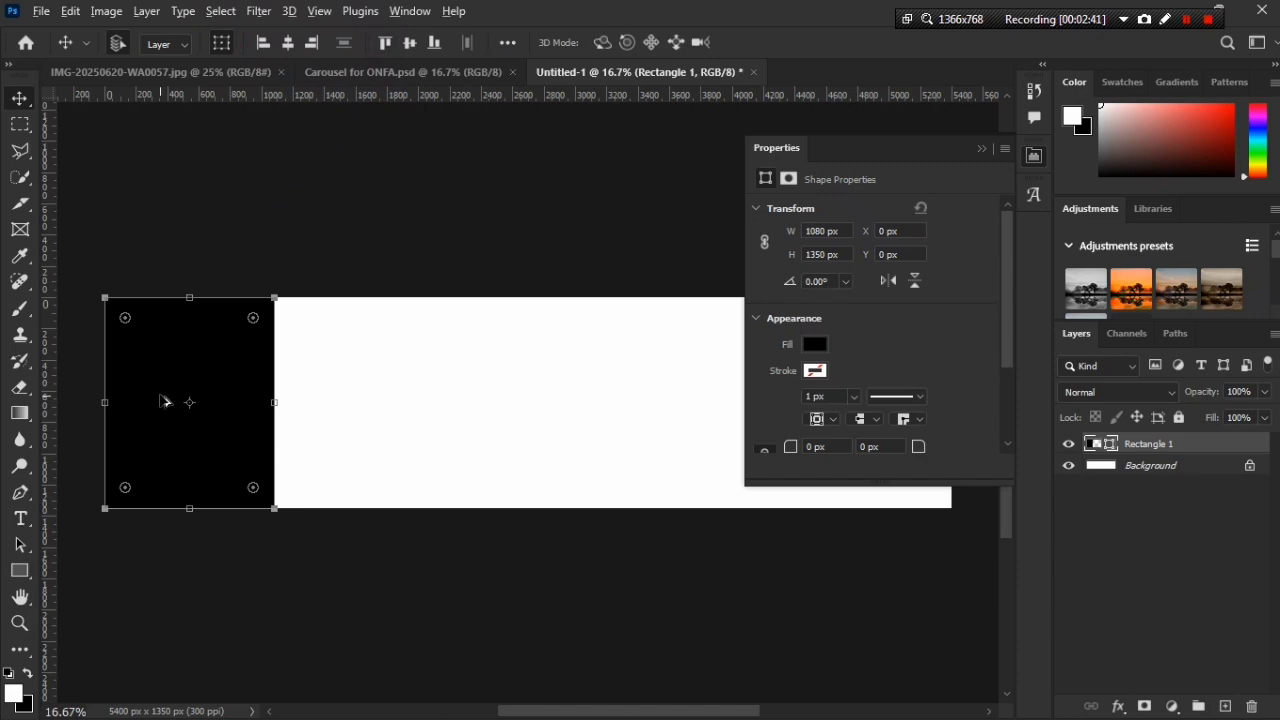
left_click_drag(162, 400, 329, 390)
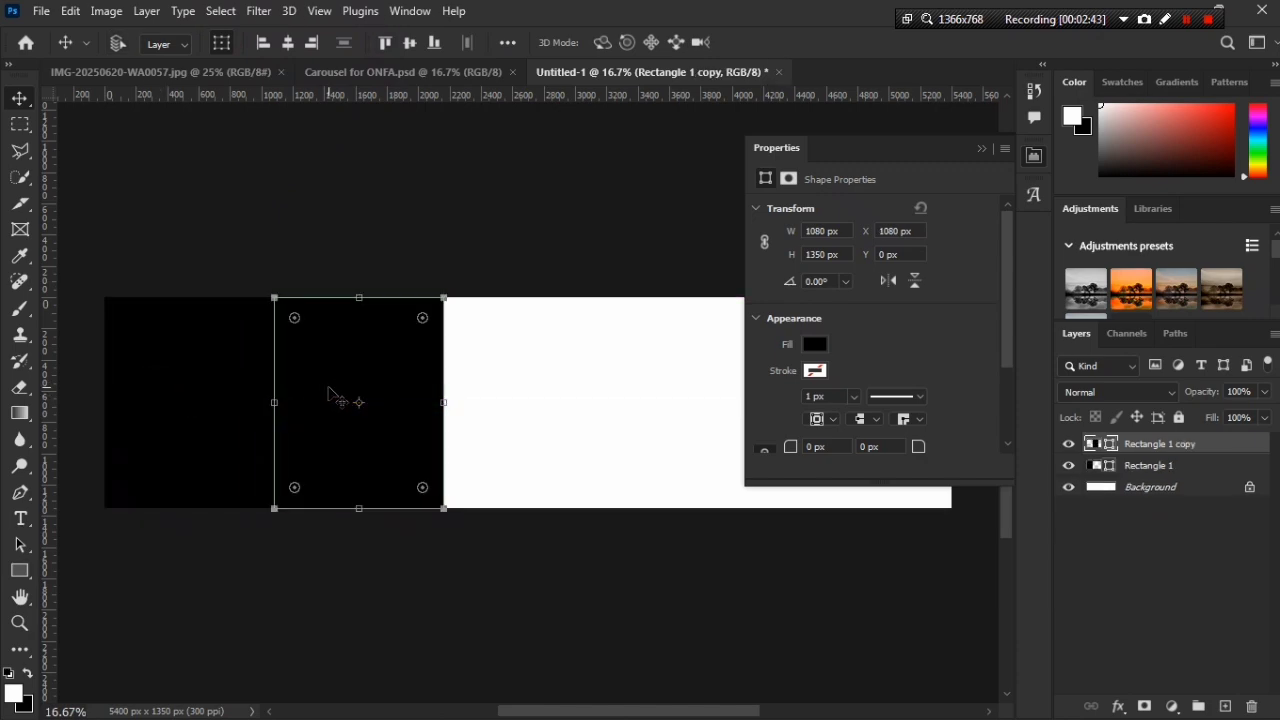
Undo the duplicate, both alignments and the creation of the rectangle
key("ctrl+z")
key("ctrl+z")
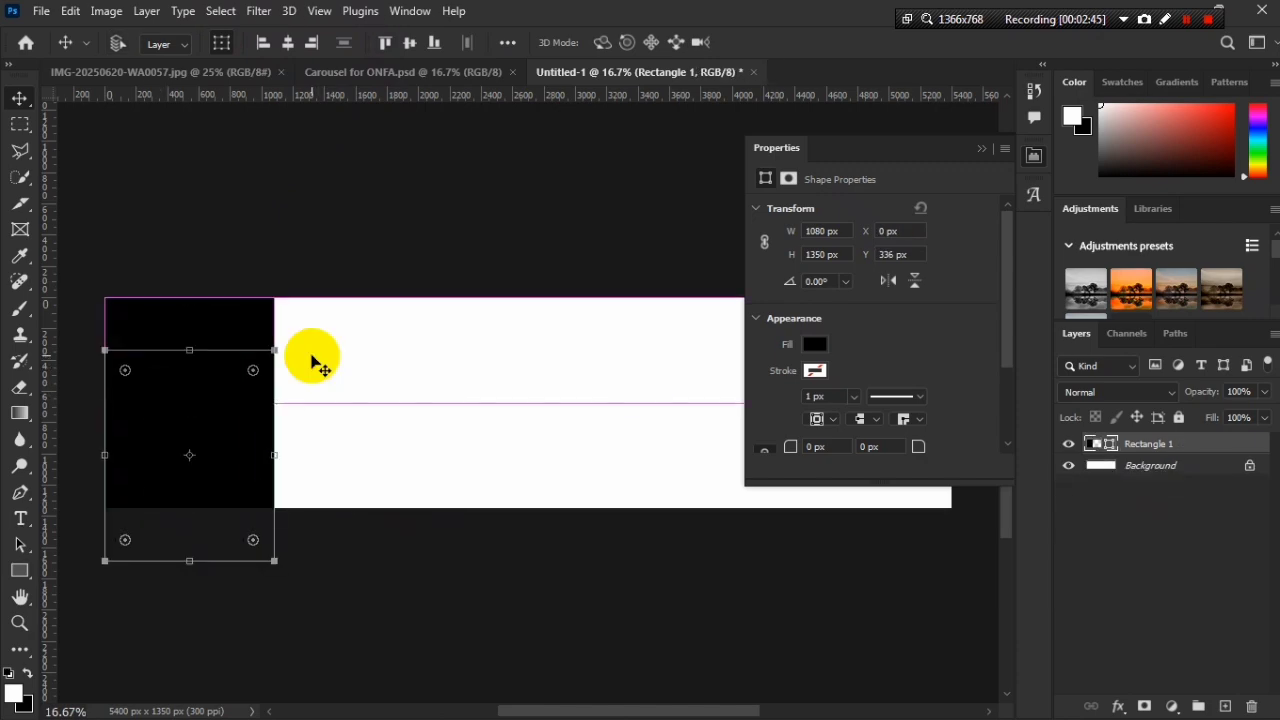
key("ctrl+z")
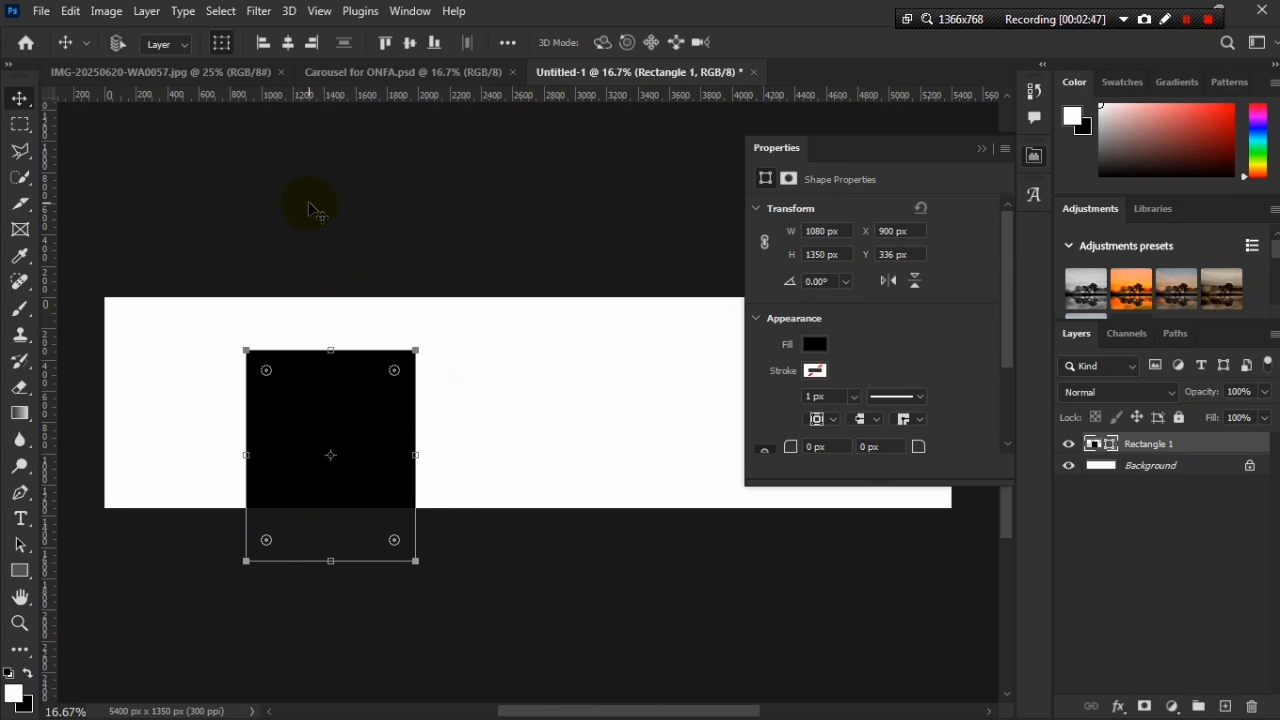
key("ctrl+z")
left_click(309, 205)
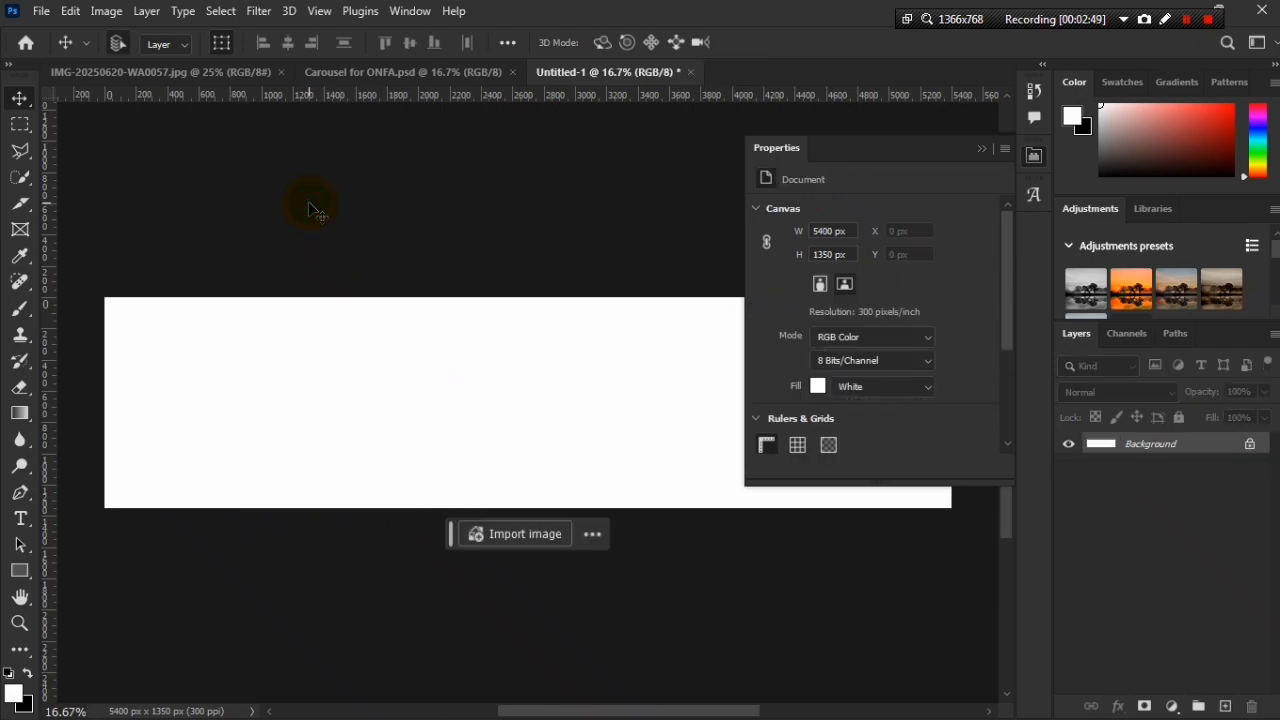
Place three vertical guides freehand on the canvas, at about 980, 2270 and 2860 px
left_click_drag(45, 410, 259, 423)
left_click_drag(46, 435, 552, 406)
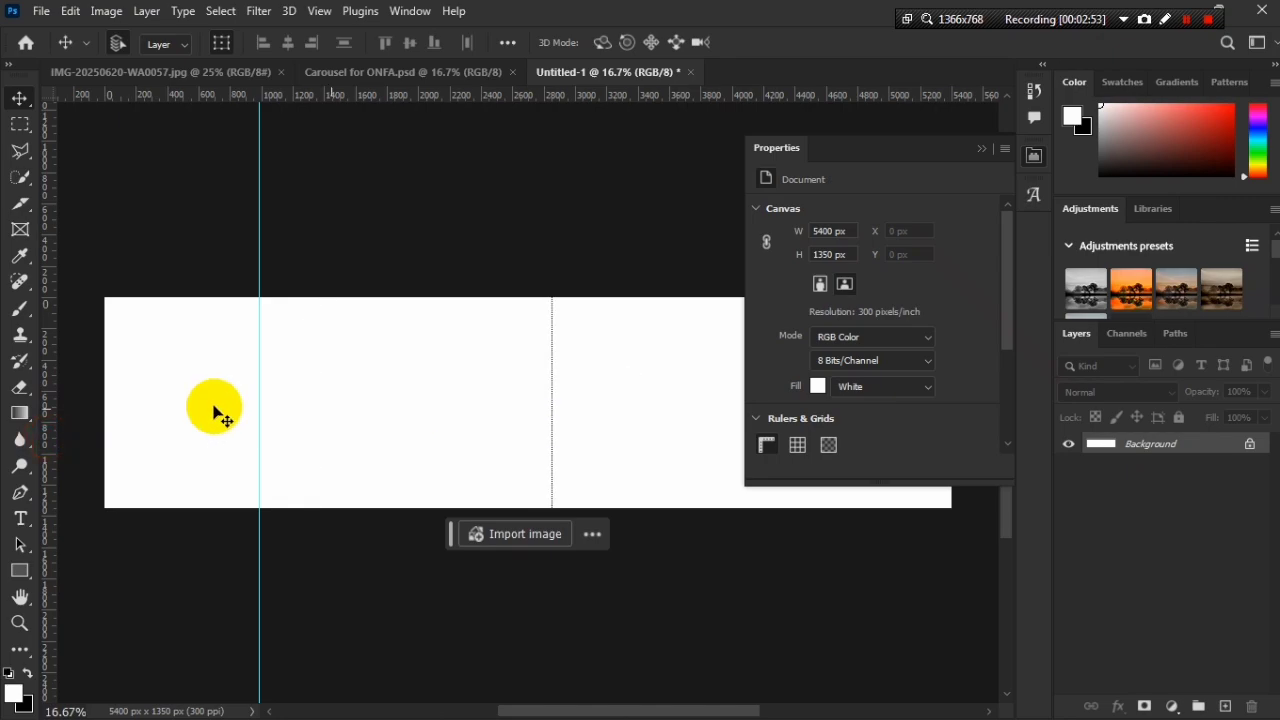
left_click_drag(44, 423, 460, 421)
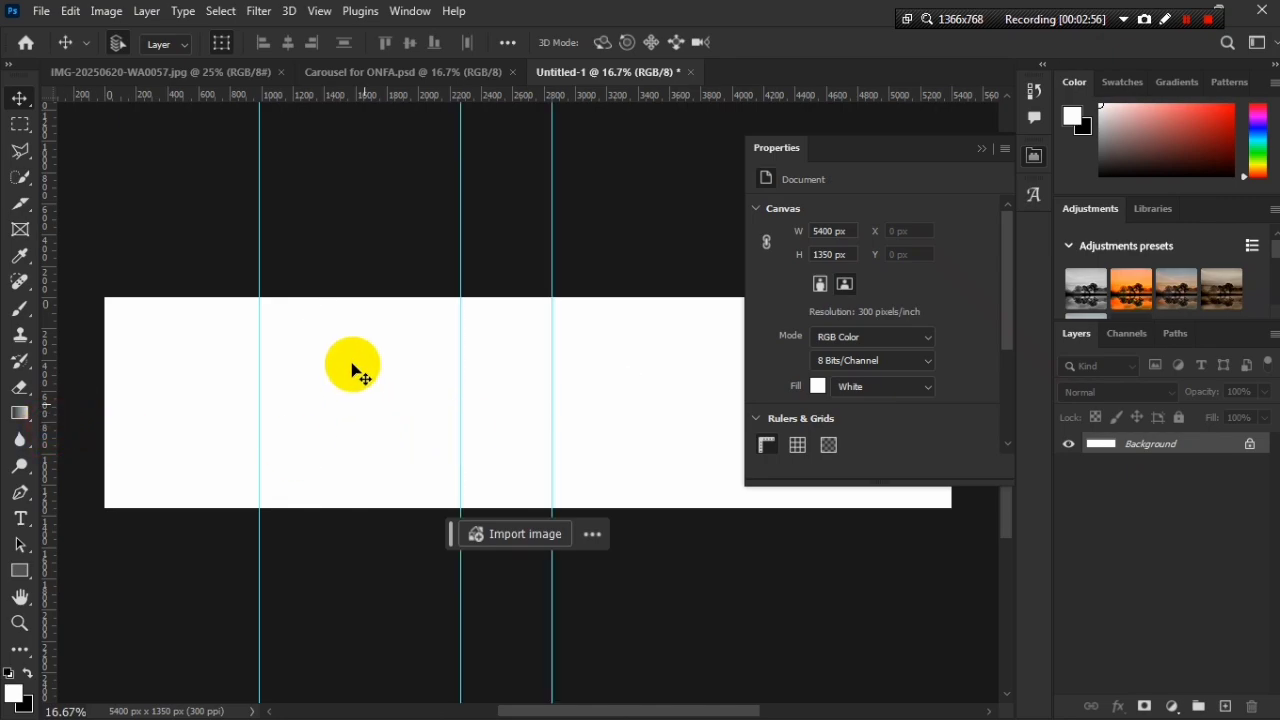
Clear all the freehand guides from the canvas
left_click(319, 11)
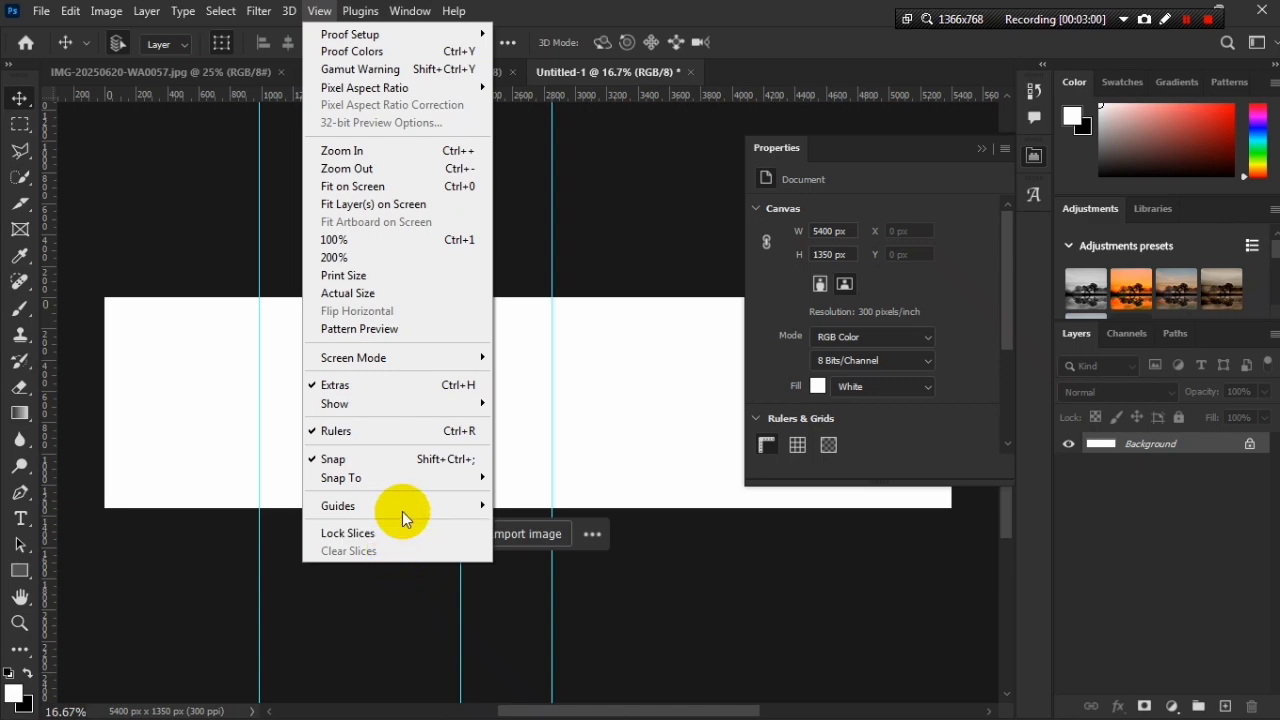
mouse_move(408, 520)
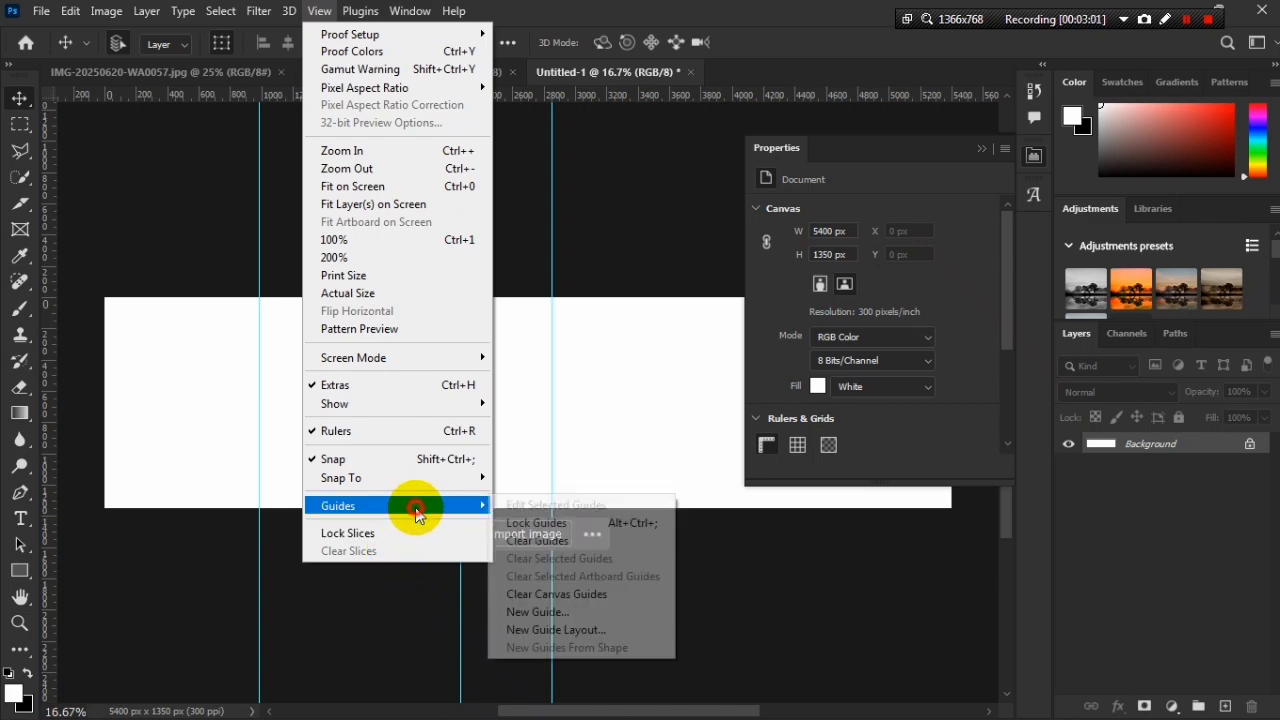
left_click(570, 542)
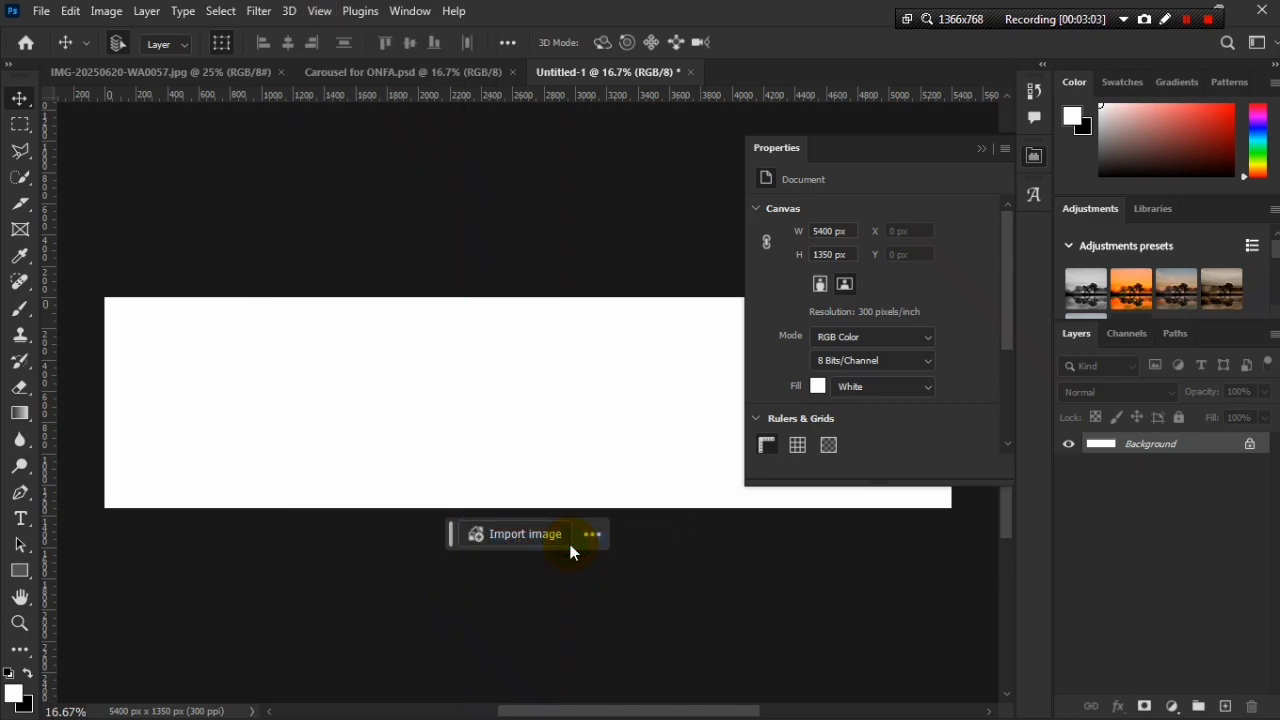
left_click(319, 10)
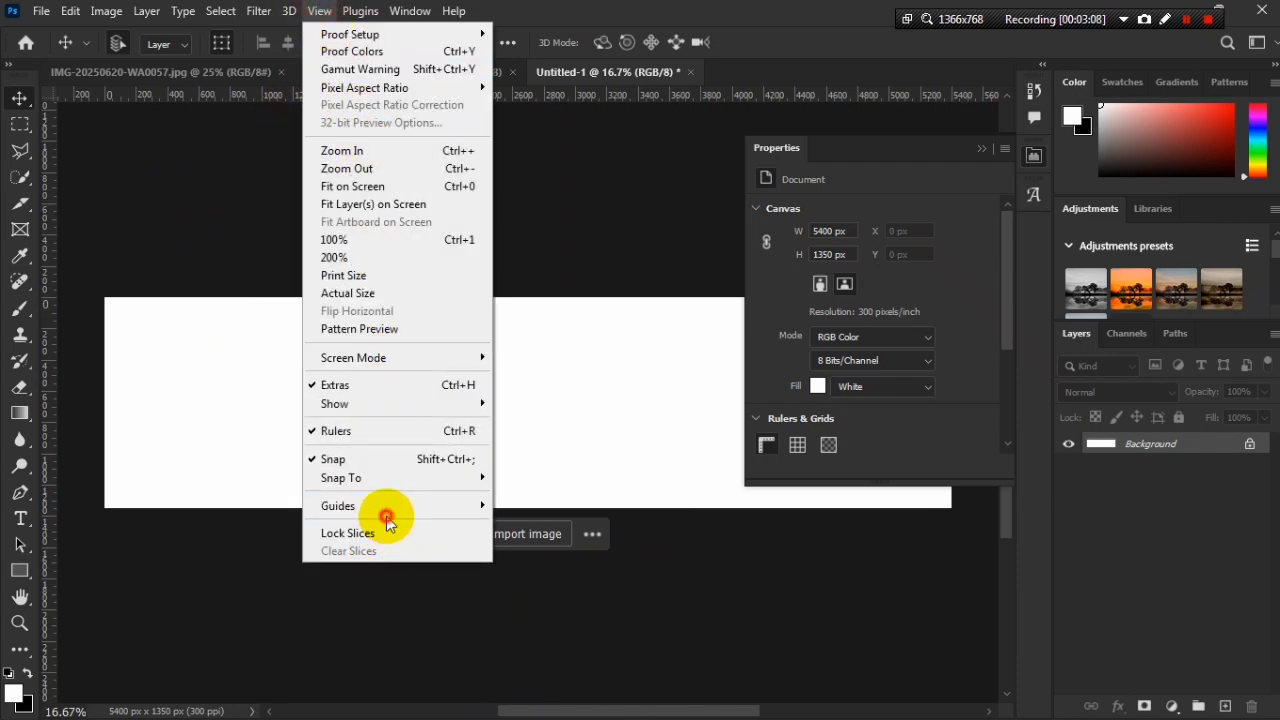
mouse_move(380, 505)
left_click(592, 630)
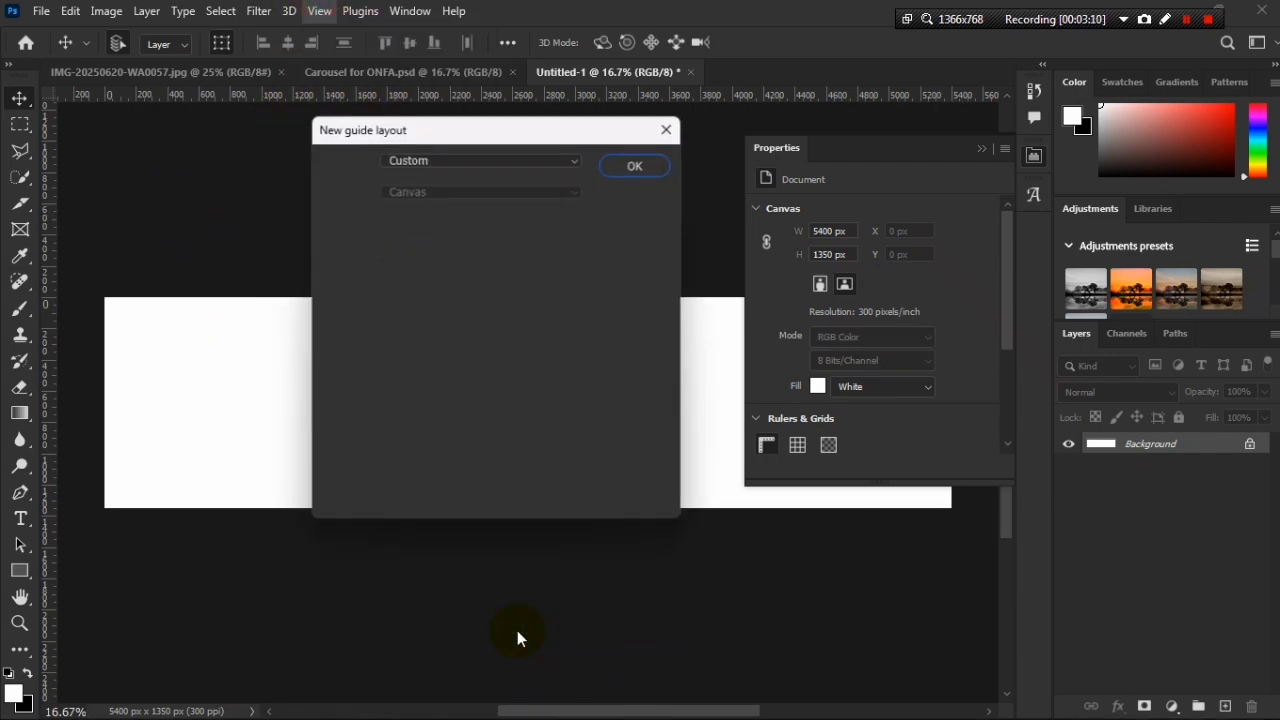
left_click_drag(454, 140, 440, 188)
key("Escape")
Open the New Guide Layout settings for the canvas
left_click(319, 10)
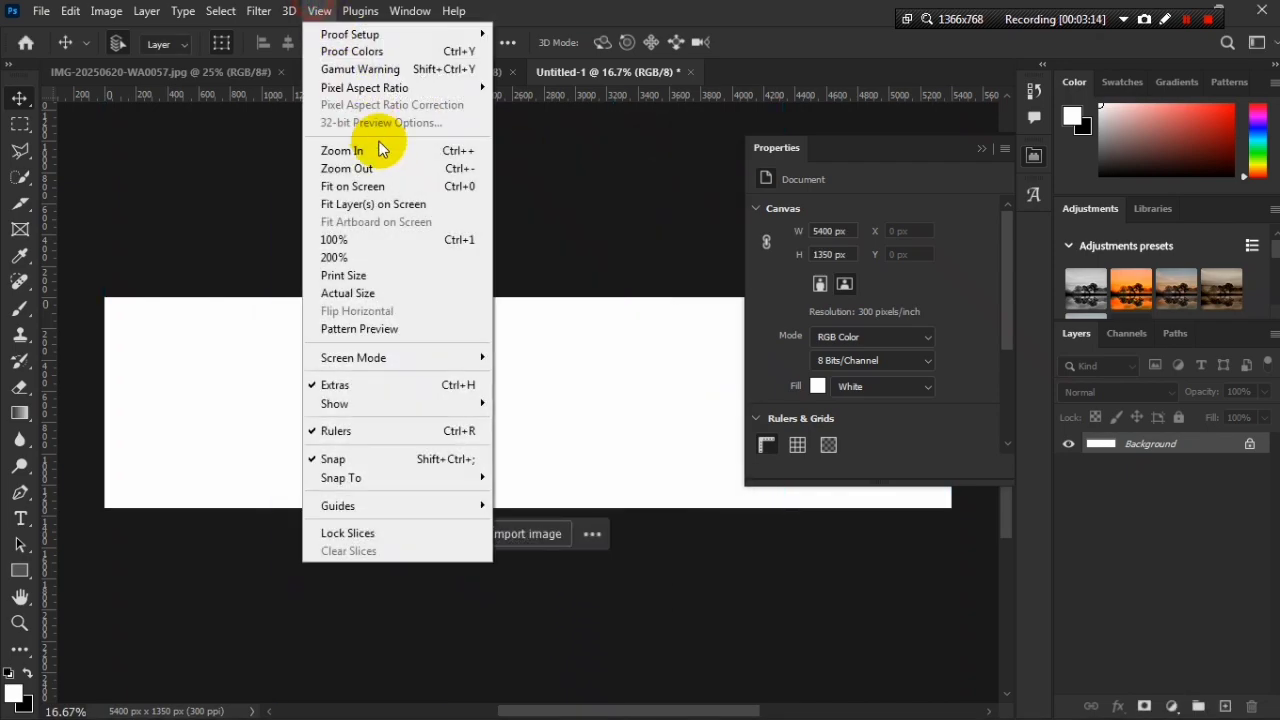
mouse_move(401, 515)
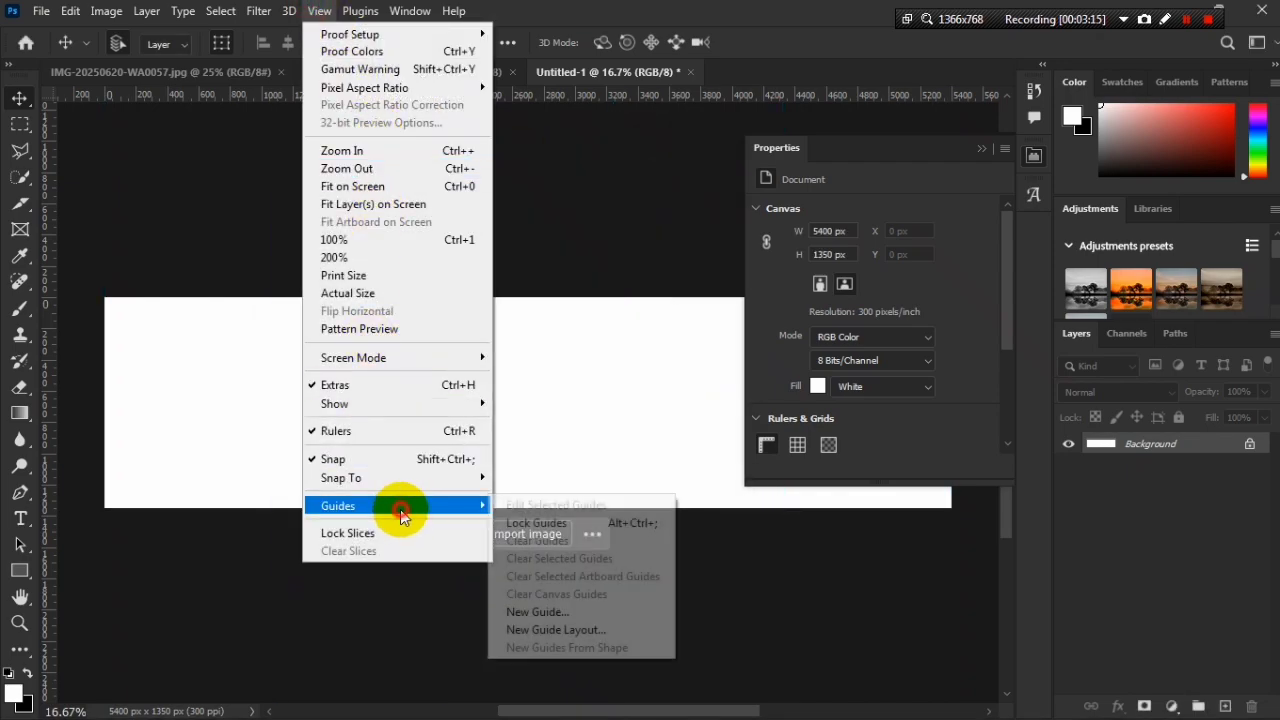
left_click(550, 629)
Switch to Calculator, clear the displayed calculation, and return to Photoshop
key("alt+Tab")
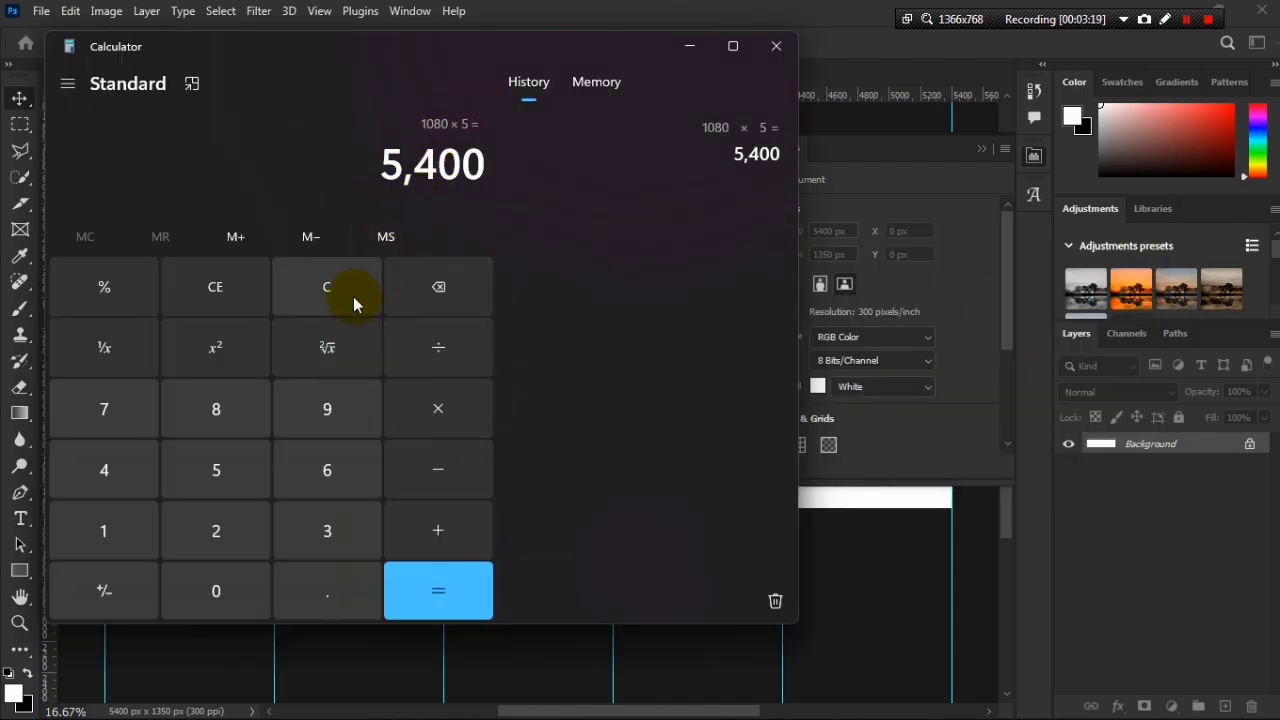
left_click(353, 296)
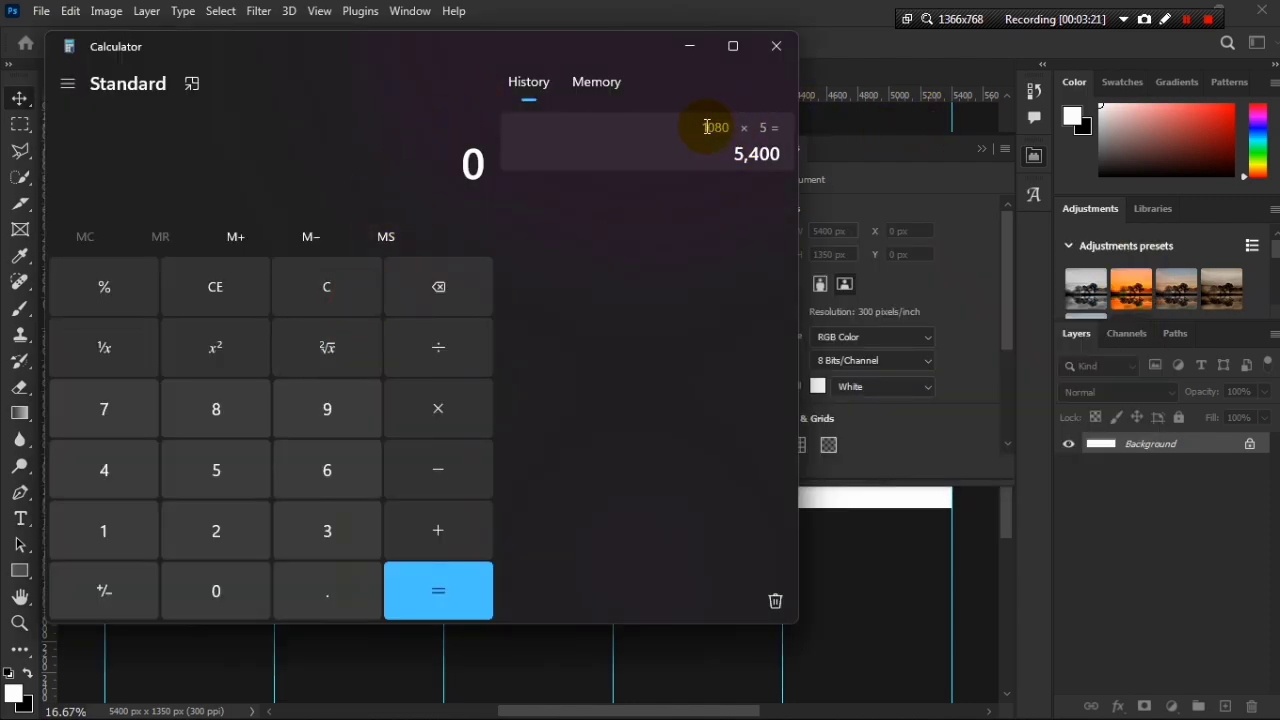
left_click(795, 148)
left_click(860, 12)
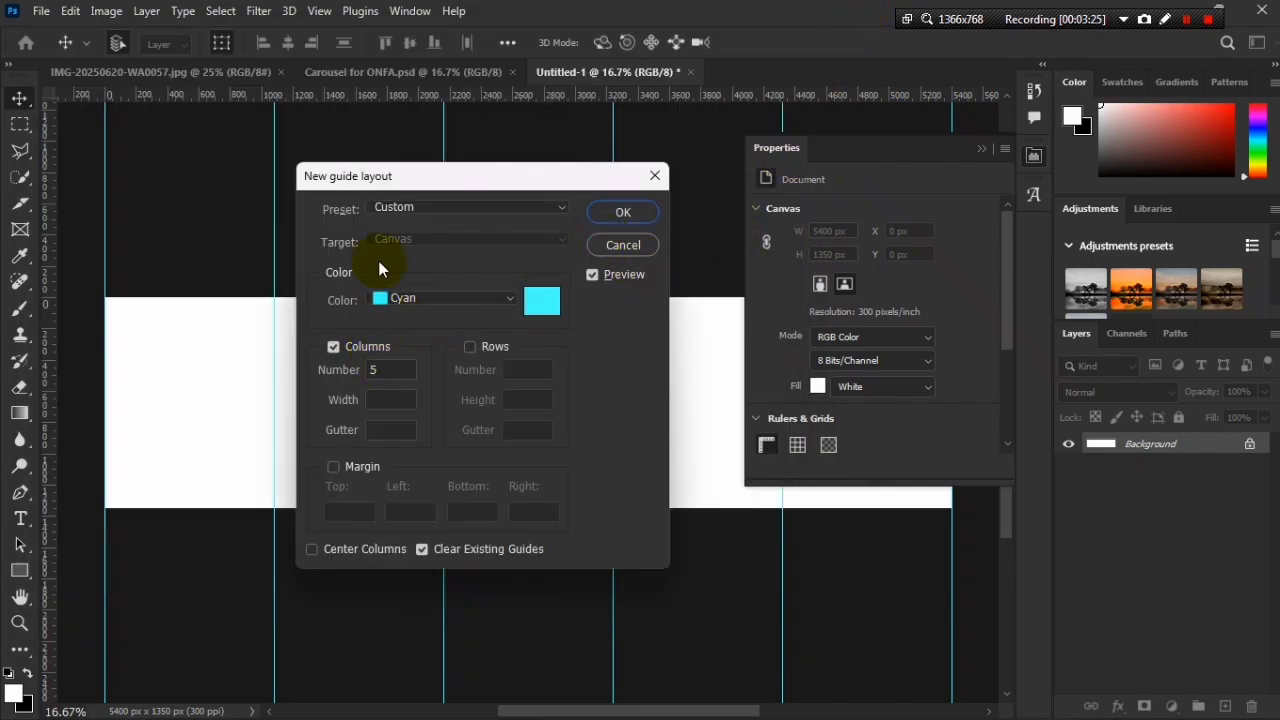
Apply a cyan guide layout of 5 columns that clears existing guides, and collapse the document properties
left_click_drag(335, 175, 973, 310)
left_click(963, 430)
left_click_drag(942, 442, 450, 132)
double_click(433, 322)
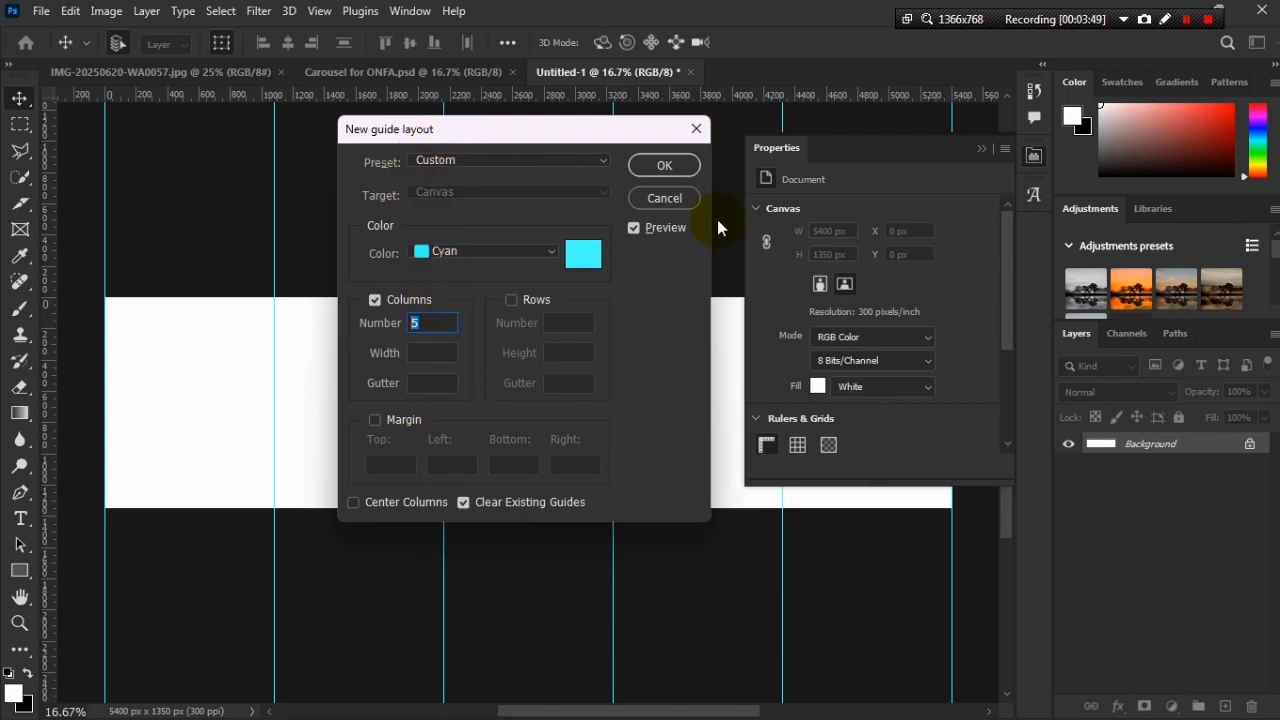
left_click(656, 164)
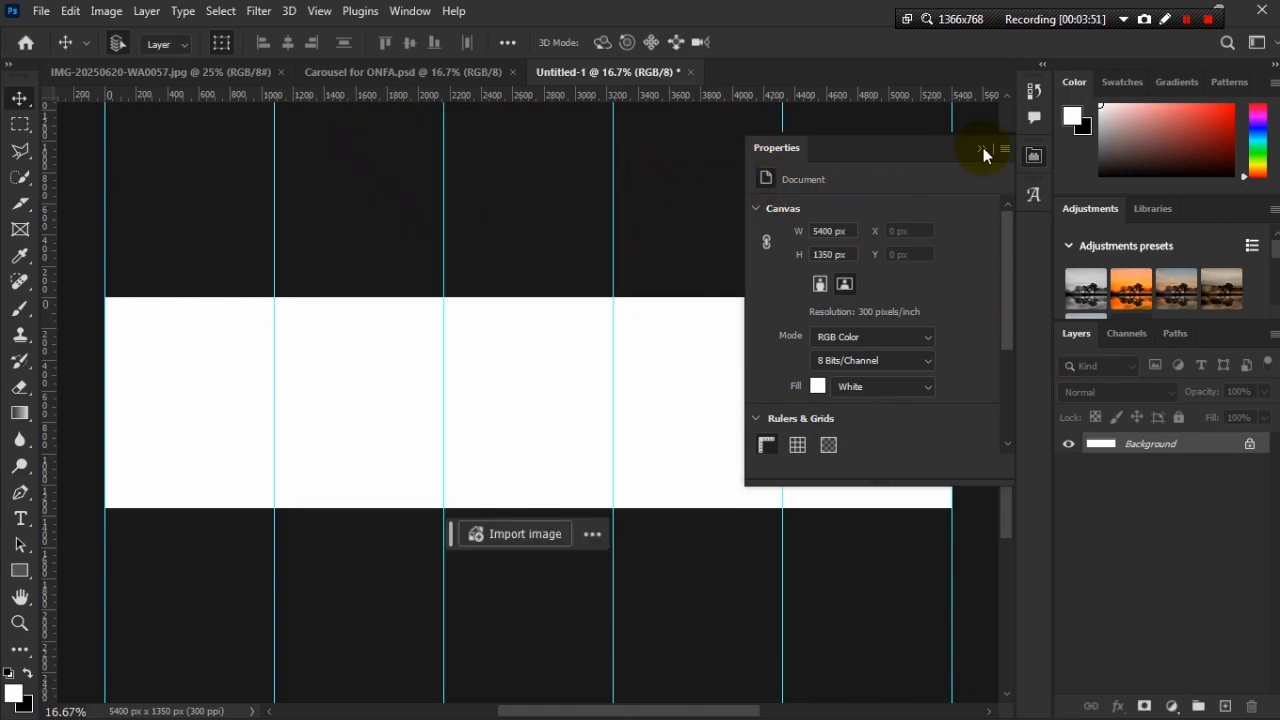
left_click(981, 148)
Copy the merged carousel artwork, Layer 3 of Carousel for ONFA.psd, into the new untitled document
scroll(197, 382, "up", 1)
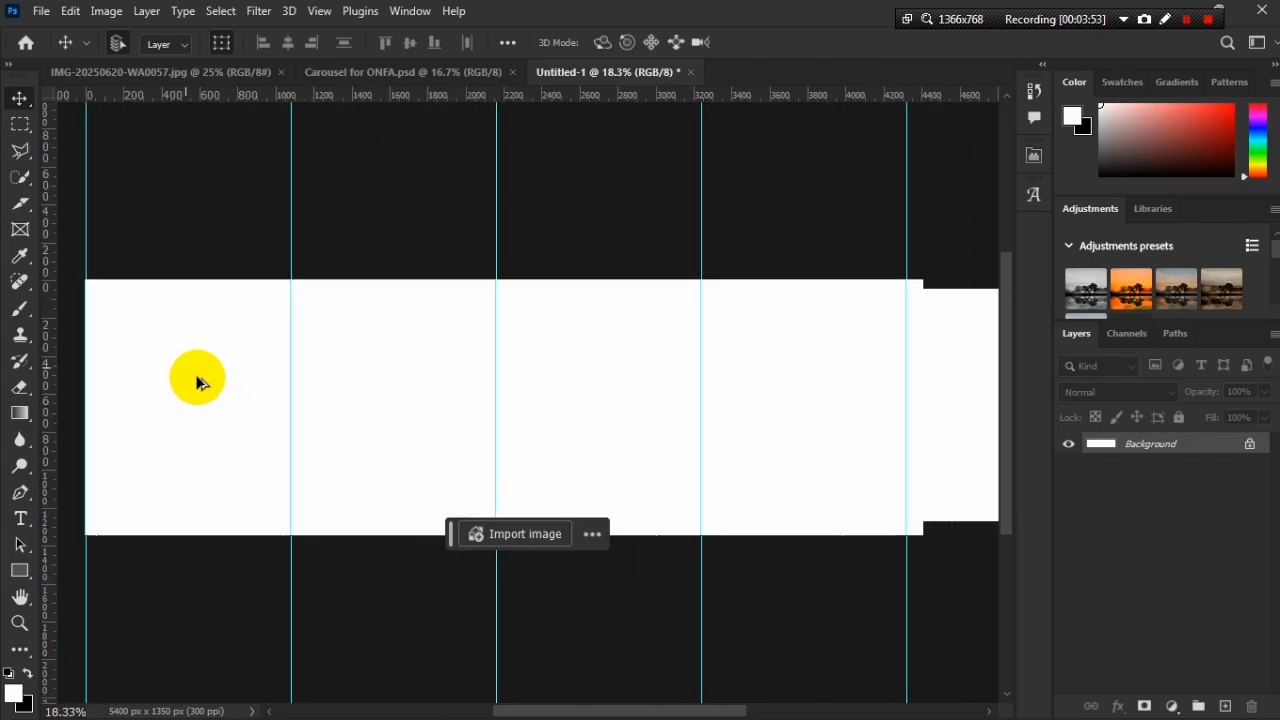
scroll(237, 346, "up", 1)
scroll(246, 329, "up", 1)
scroll(225, 295, "left", 2)
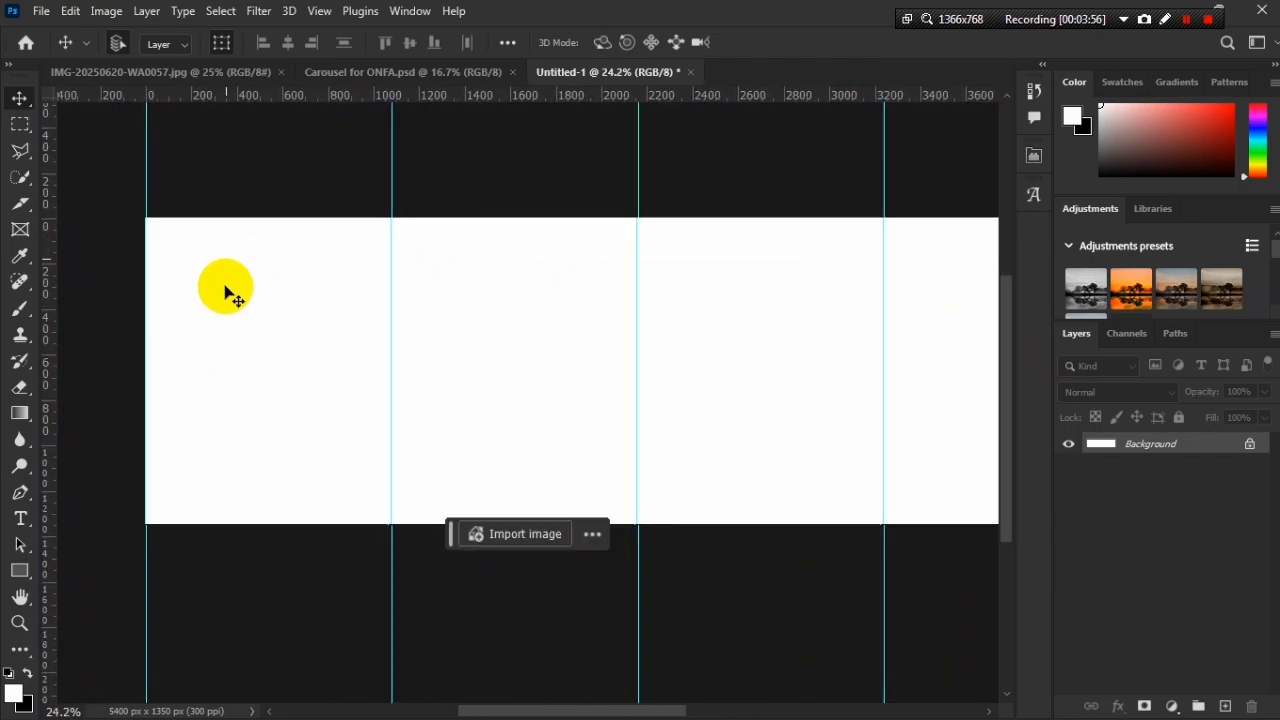
left_click(422, 74)
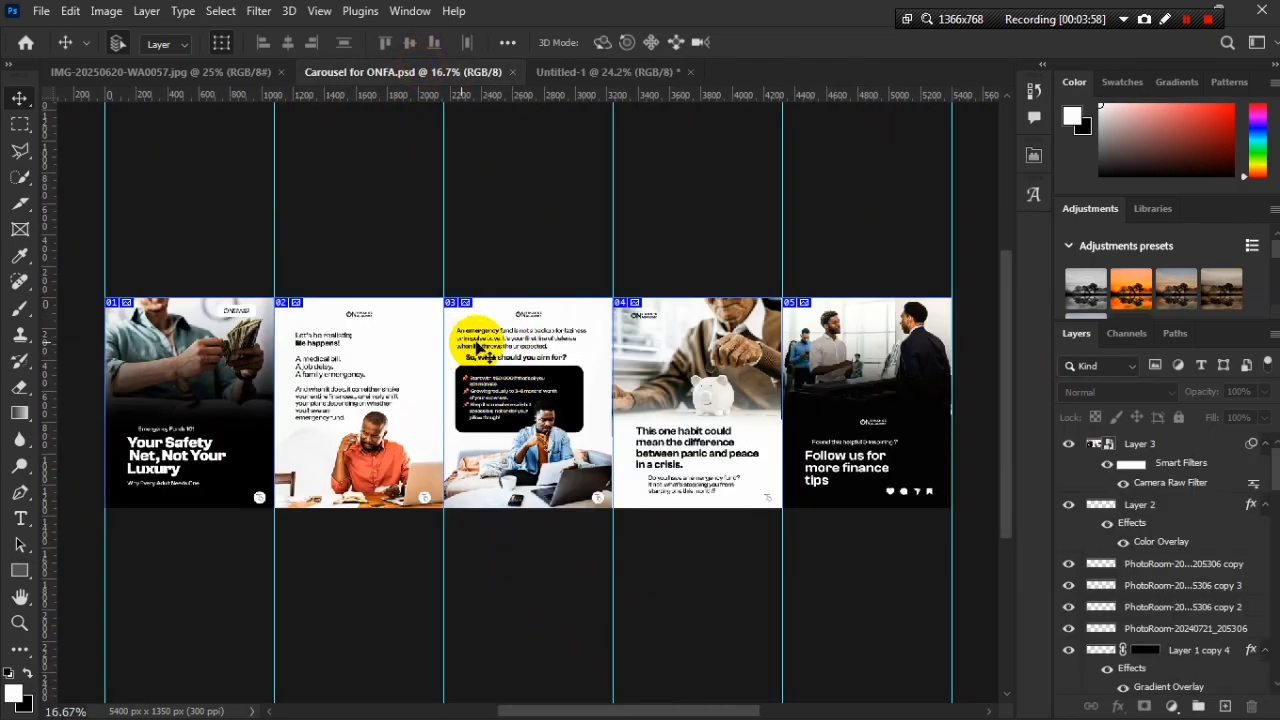
left_click(480, 345)
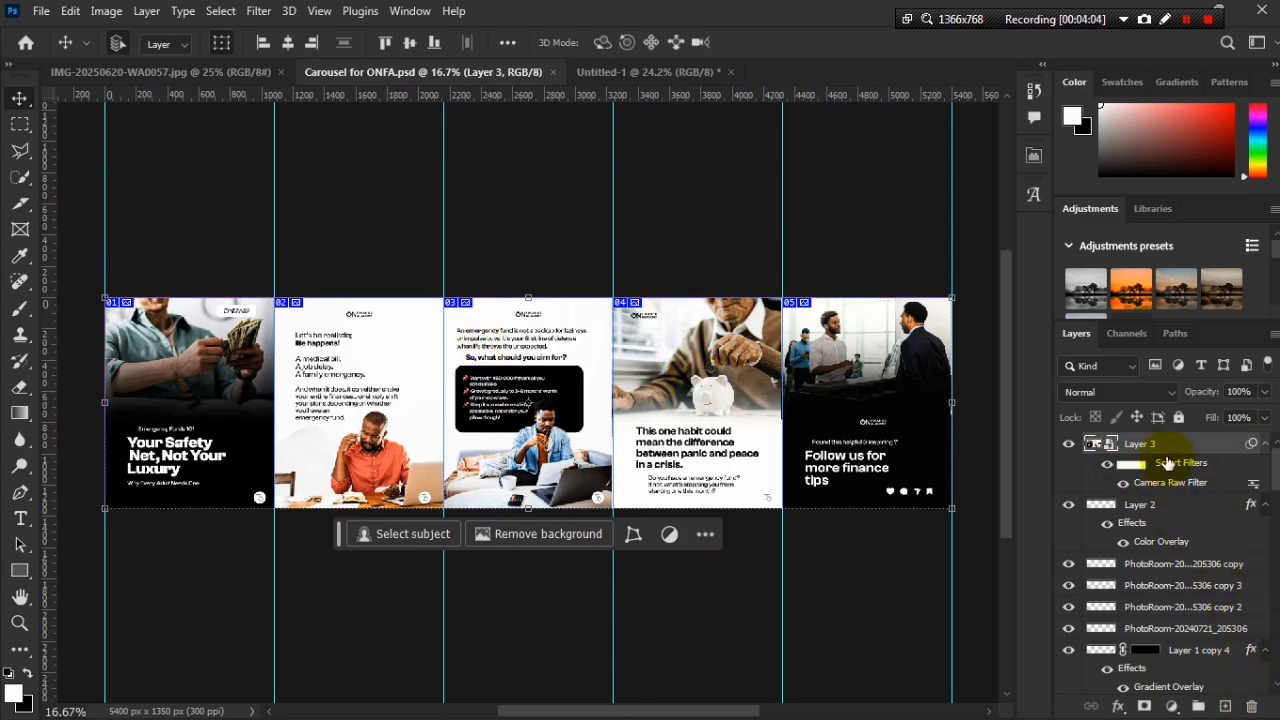
left_click(630, 72)
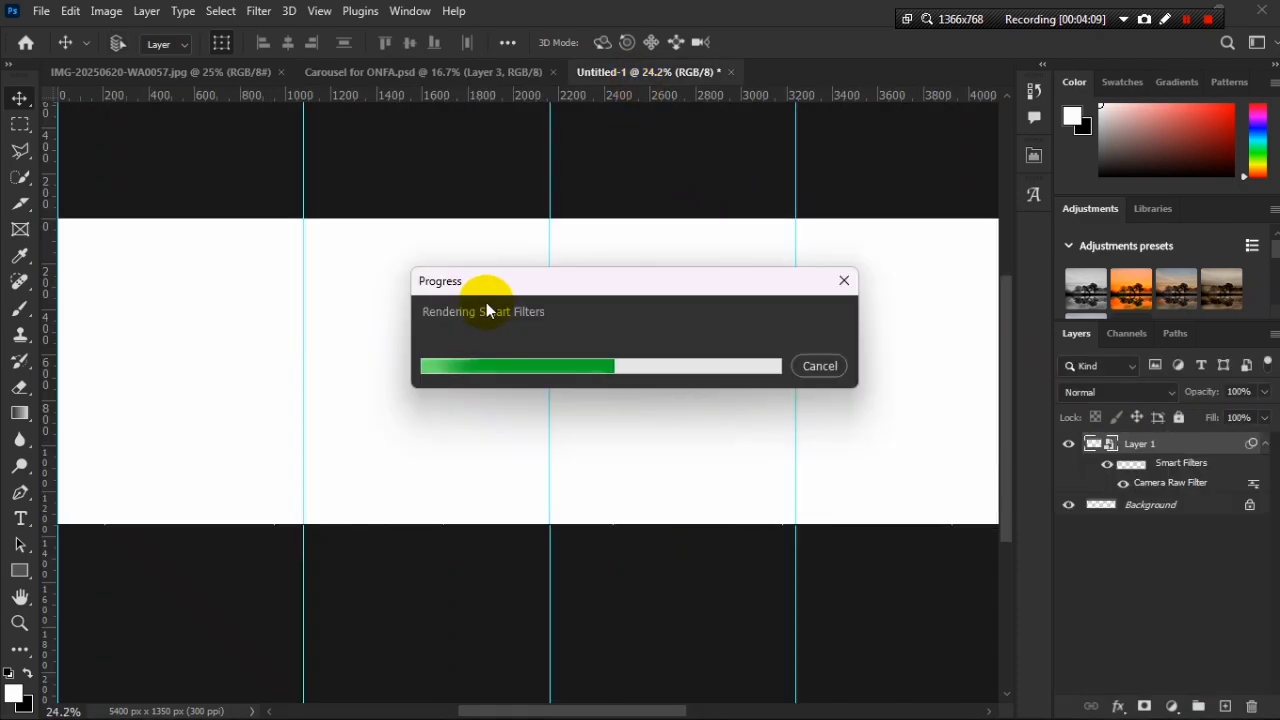
Examine how the copied slides line up with the column guides and fit the whole canvas on screen
scroll(385, 430, "up", 6)
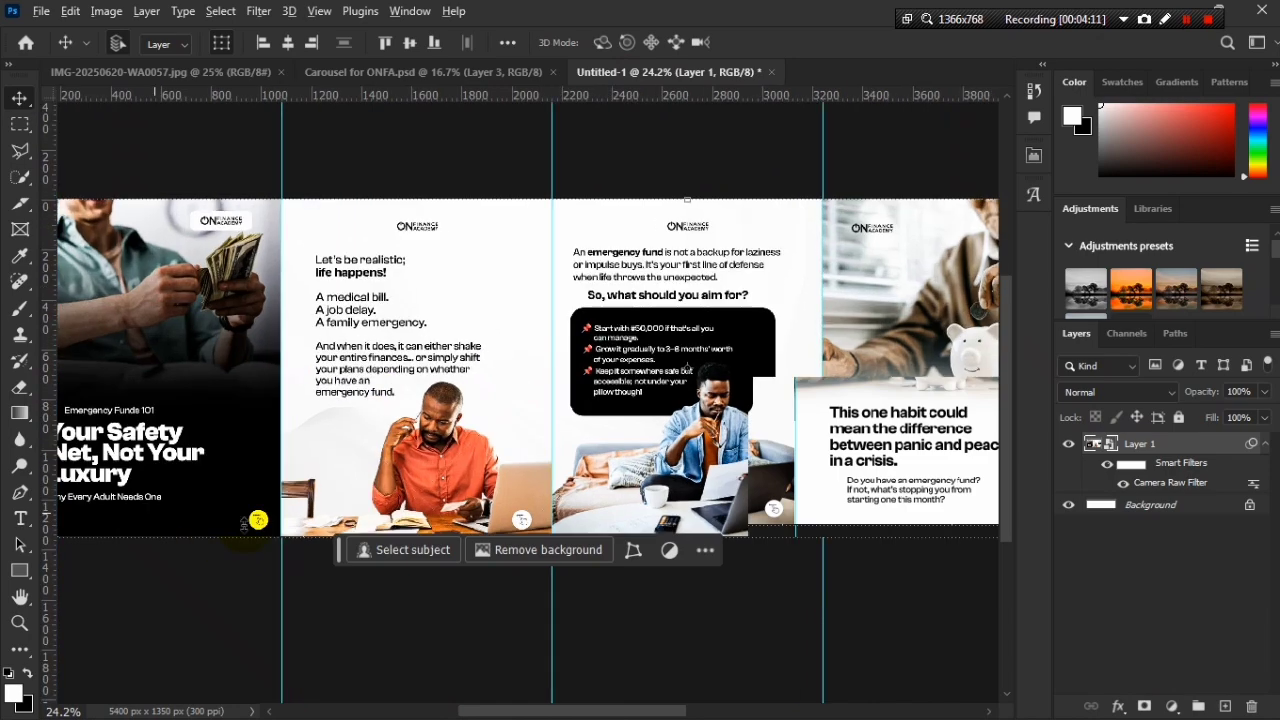
scroll(350, 462, "down", 2)
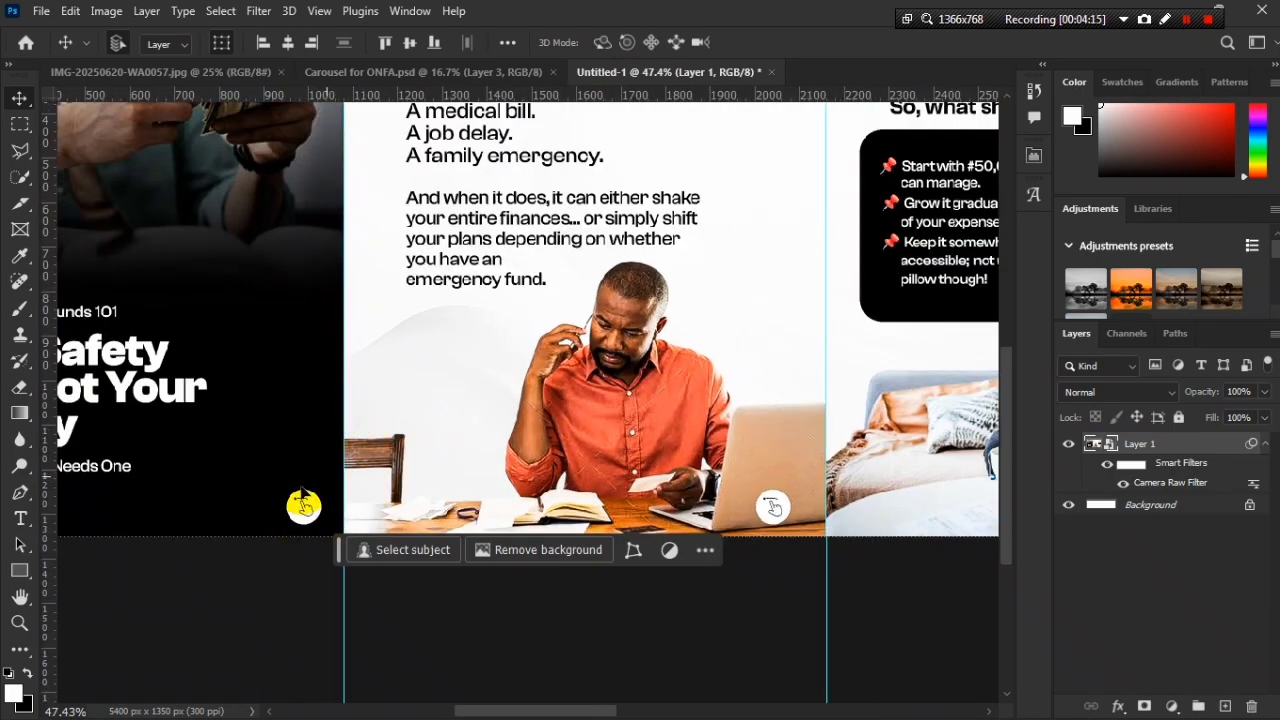
scroll(407, 371, "down", 5)
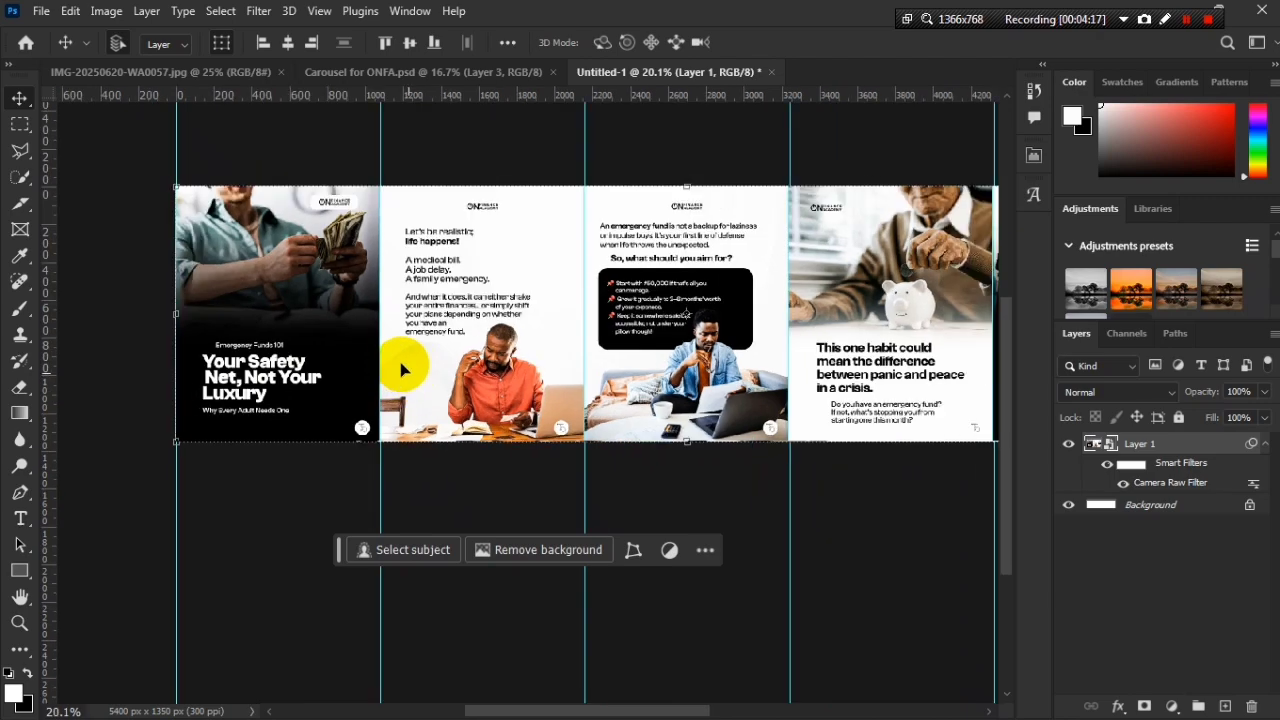
left_click(328, 484)
scroll(245, 335, "up", 2)
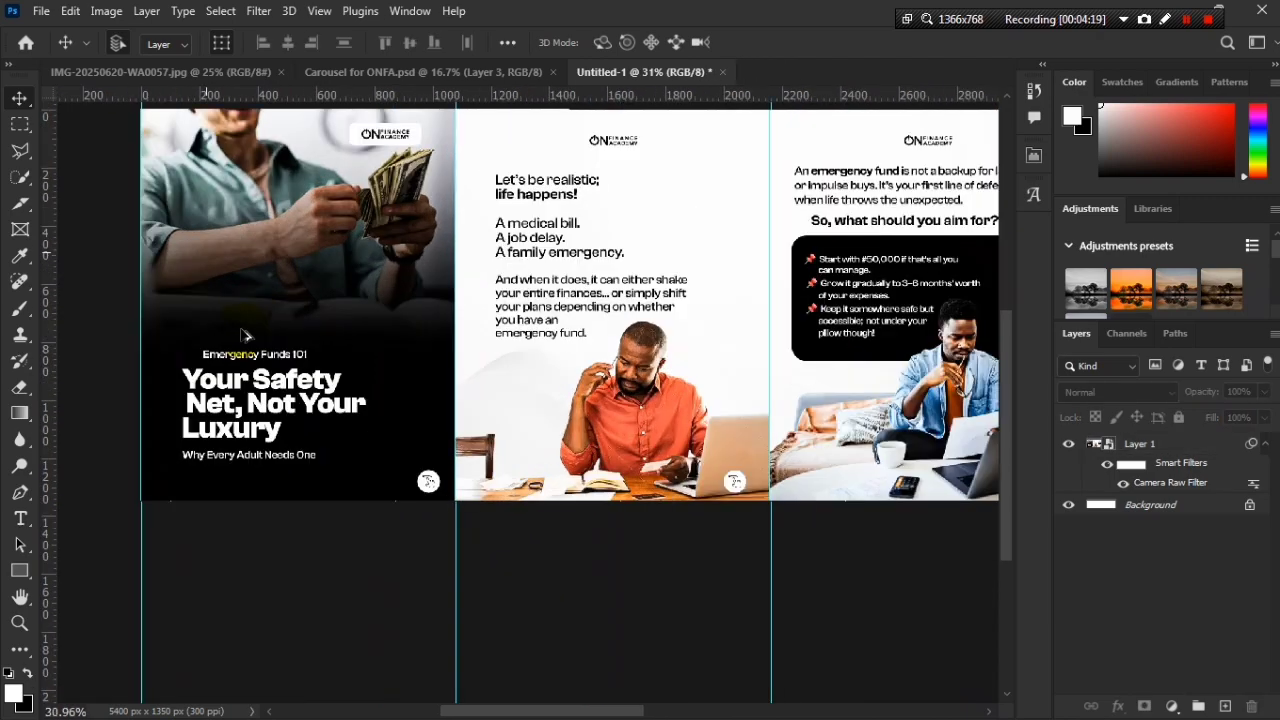
scroll(245, 335, "down", 2)
key("ctrl+0")
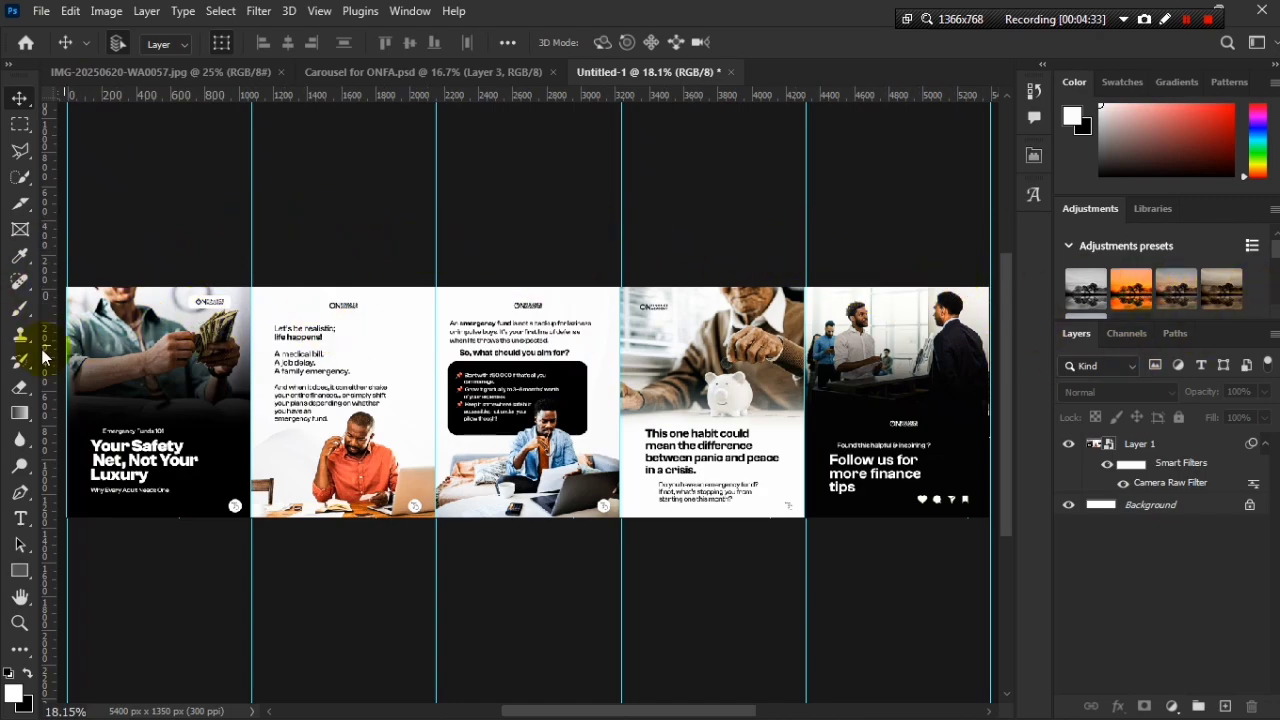
Activate the Slice tool for dividing the carousel artwork
left_click(20, 201)
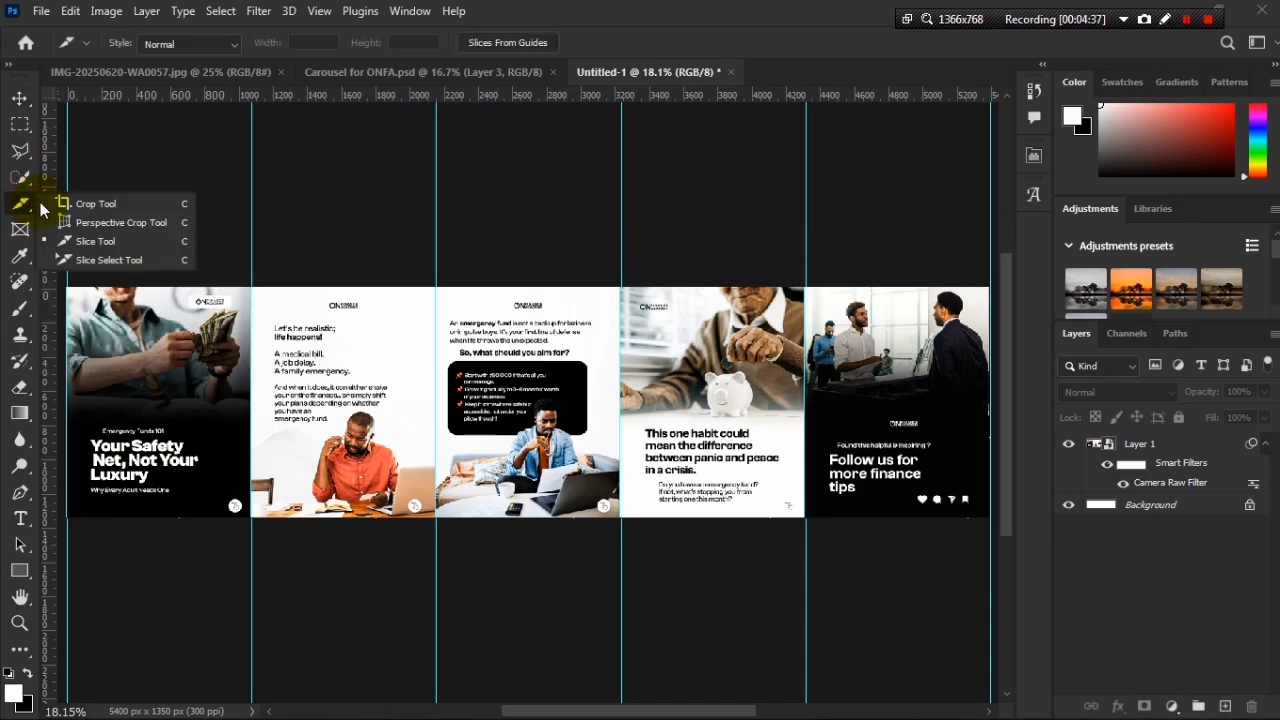
left_click(44, 204)
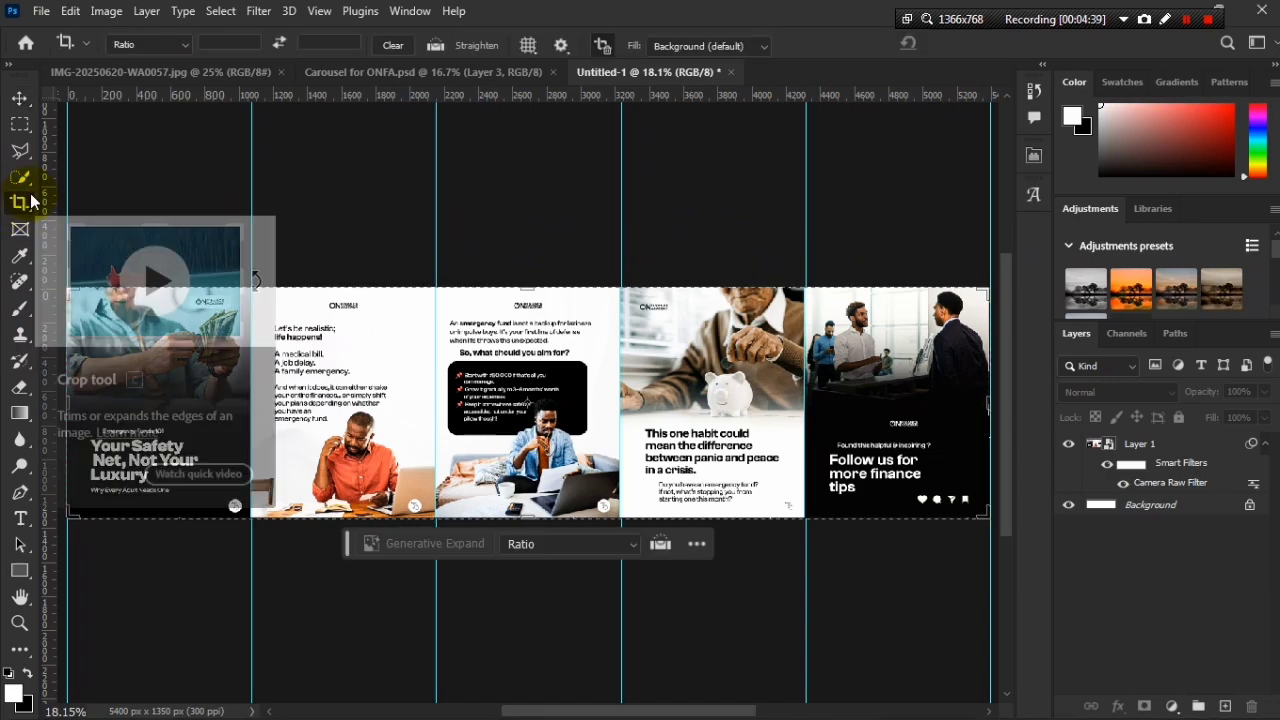
left_click(21, 206)
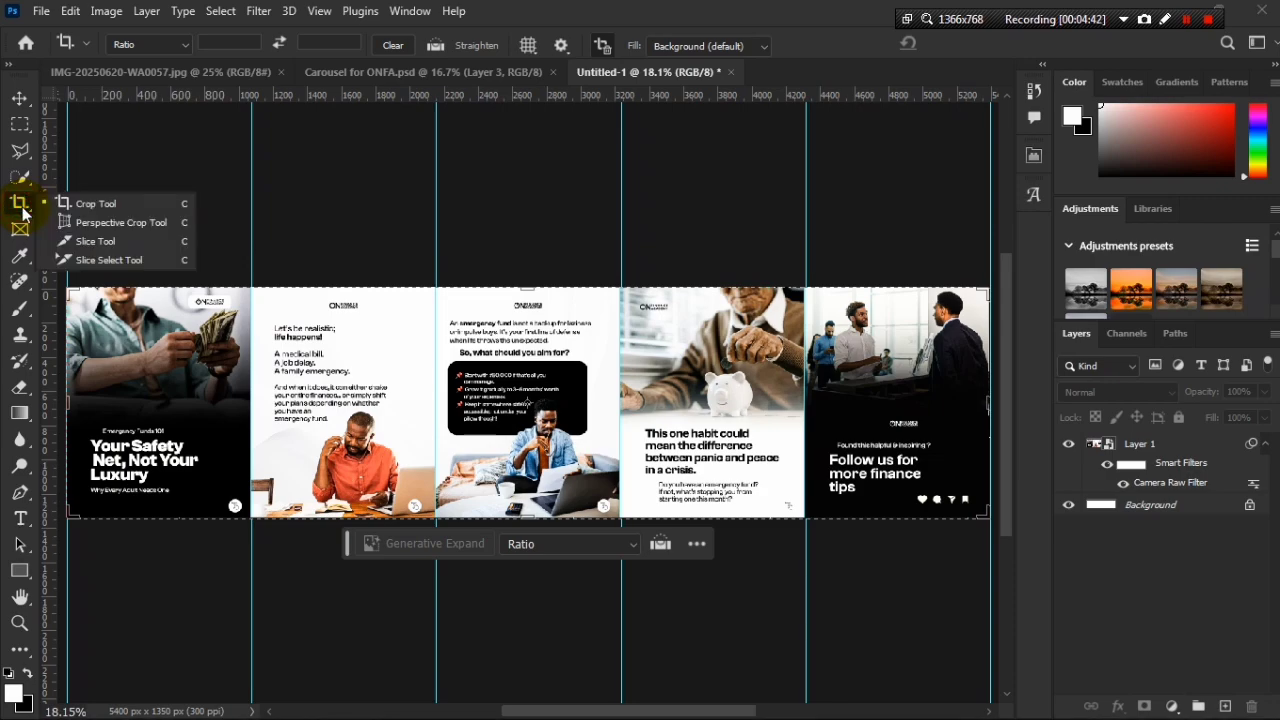
left_click(58, 238)
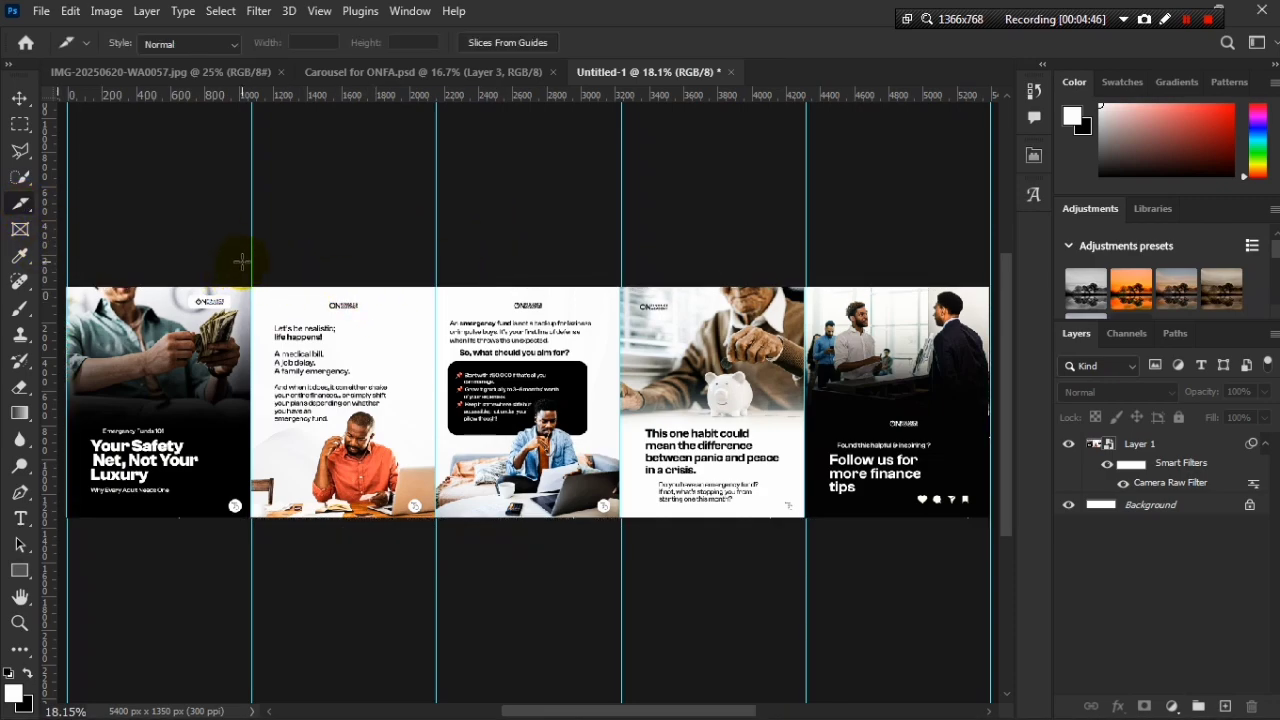
Draw slices by hand over the first and second slides, following the column guides
left_click_drag(250, 263, 66, 517)
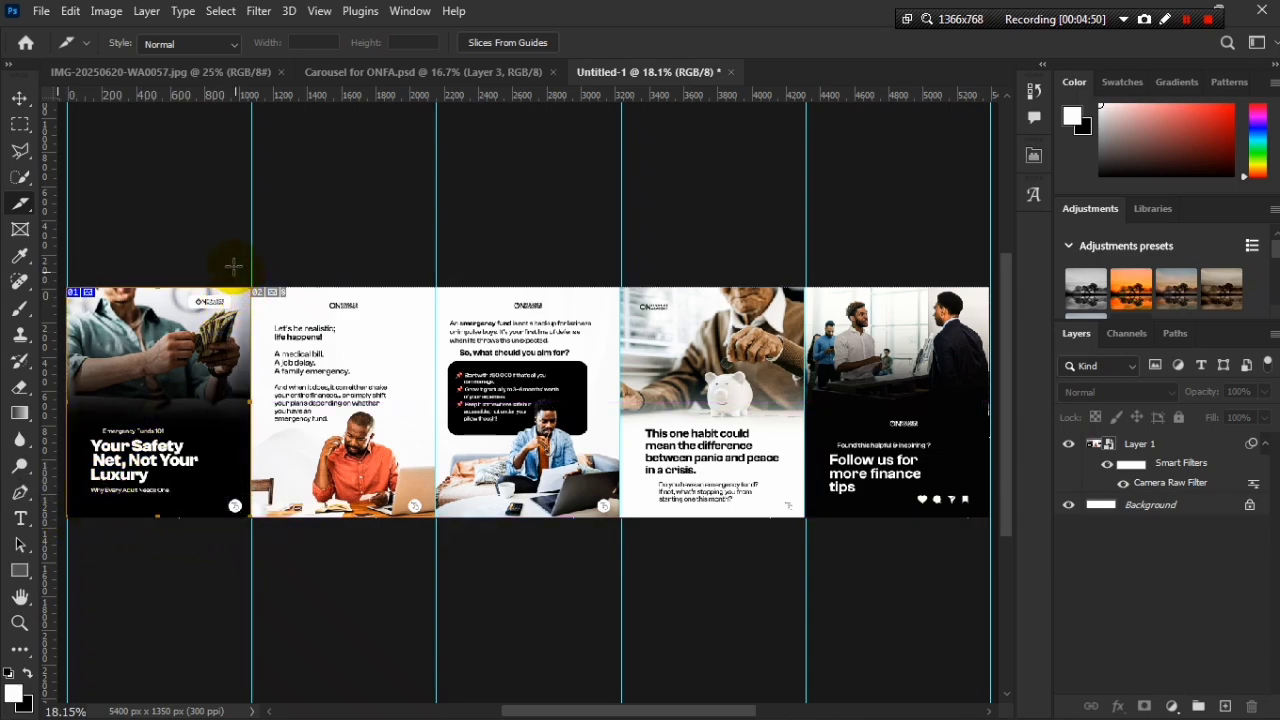
left_click_drag(245, 260, 440, 520)
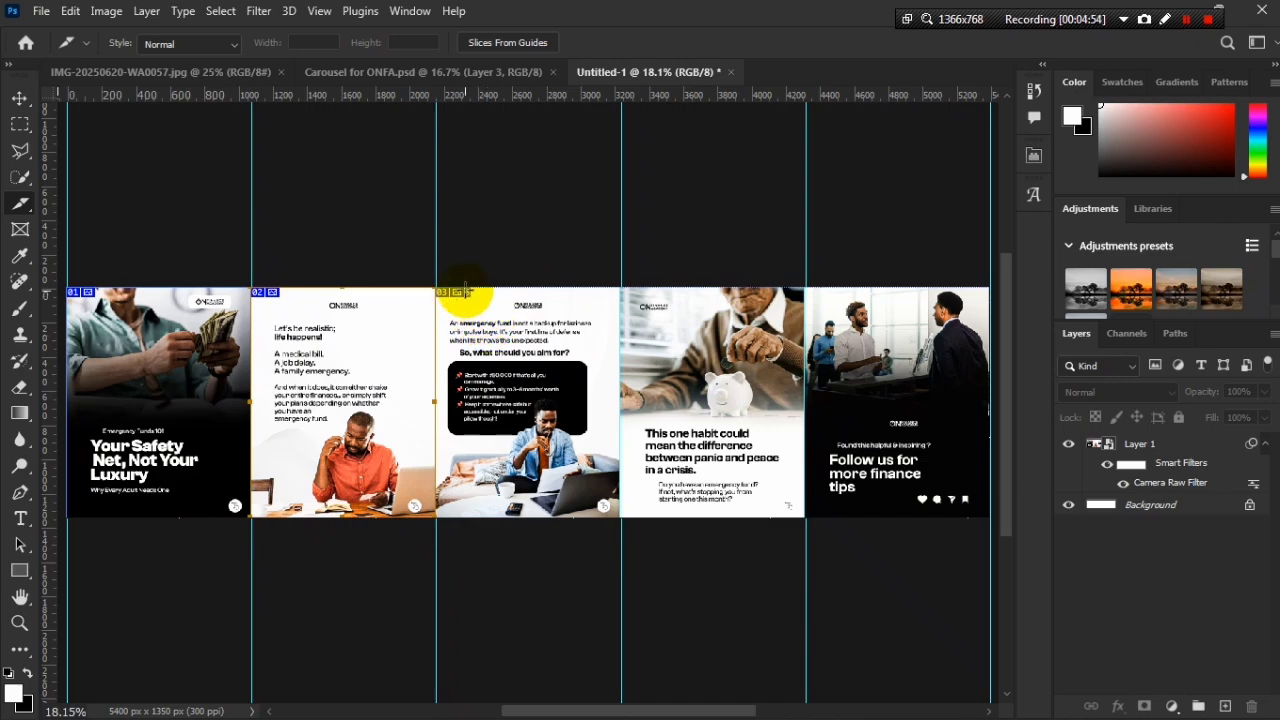
left_click_drag(463, 287, 464, 294)
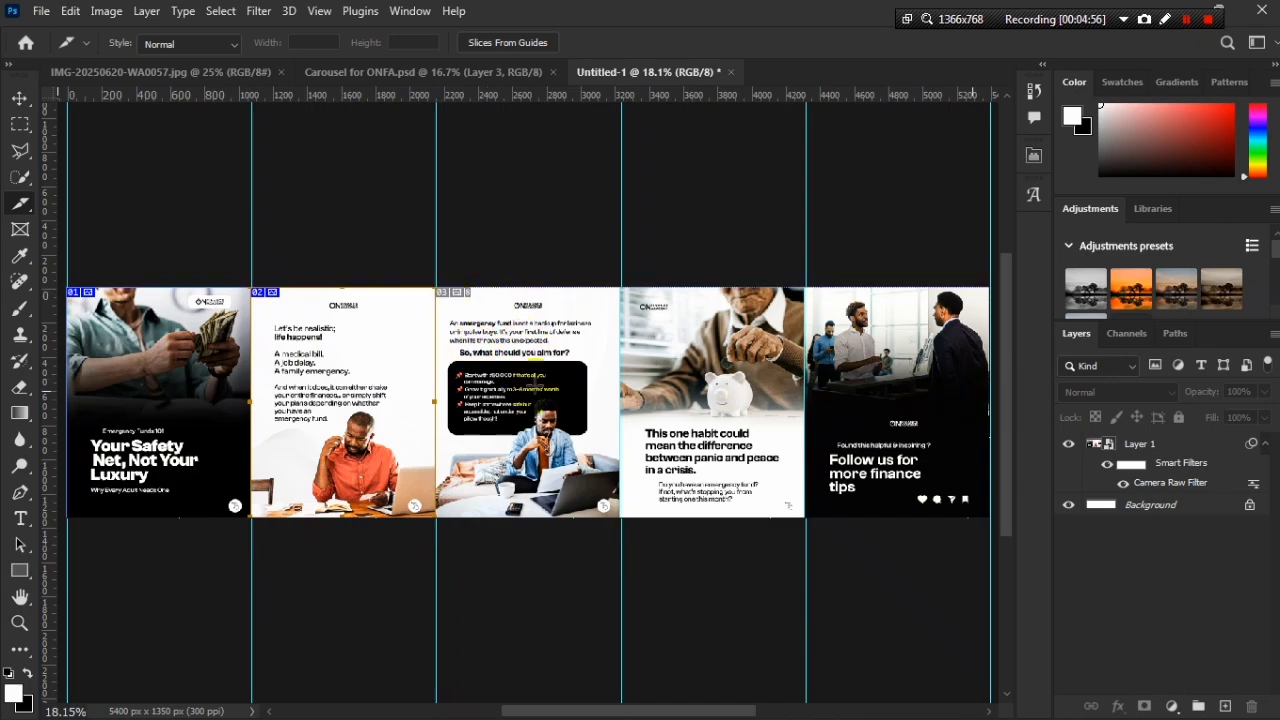
Undo the hand-drawn slices on the carousel
key("ctrl+z")
key("ctrl+z")
key("ctrl+z")
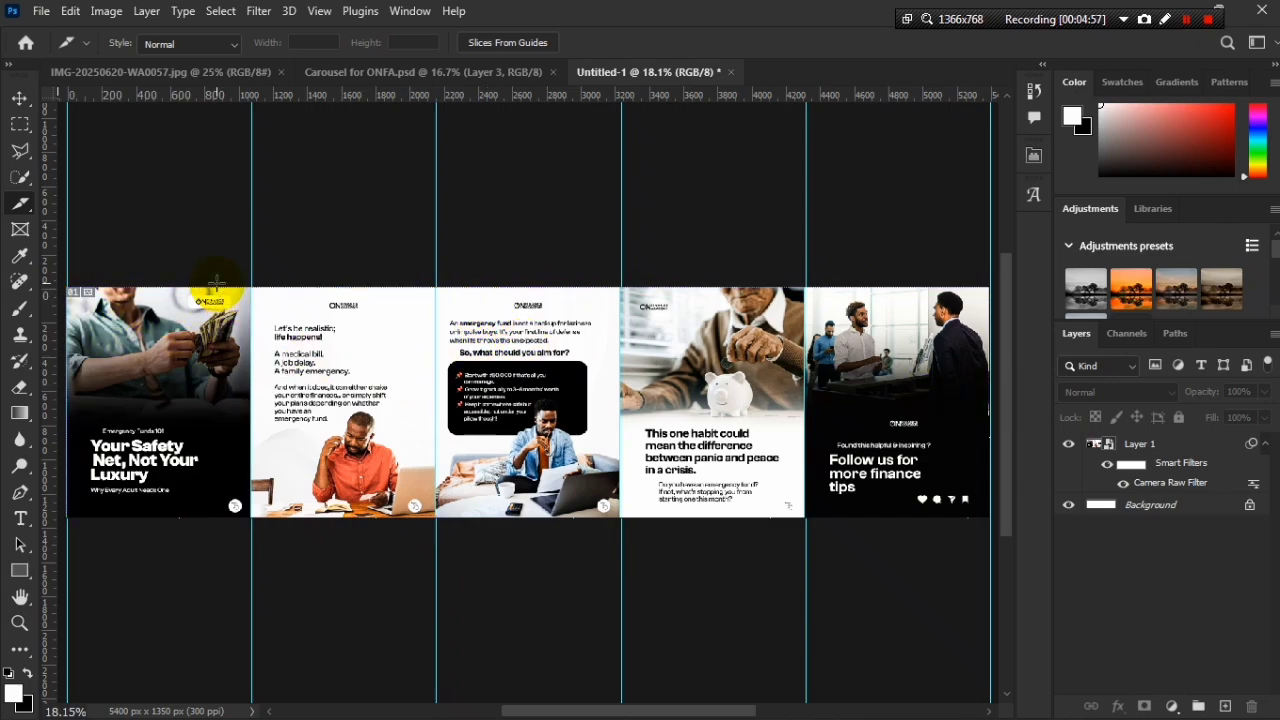
key("ctrl+shift+z")
key("ctrl+shift+z")
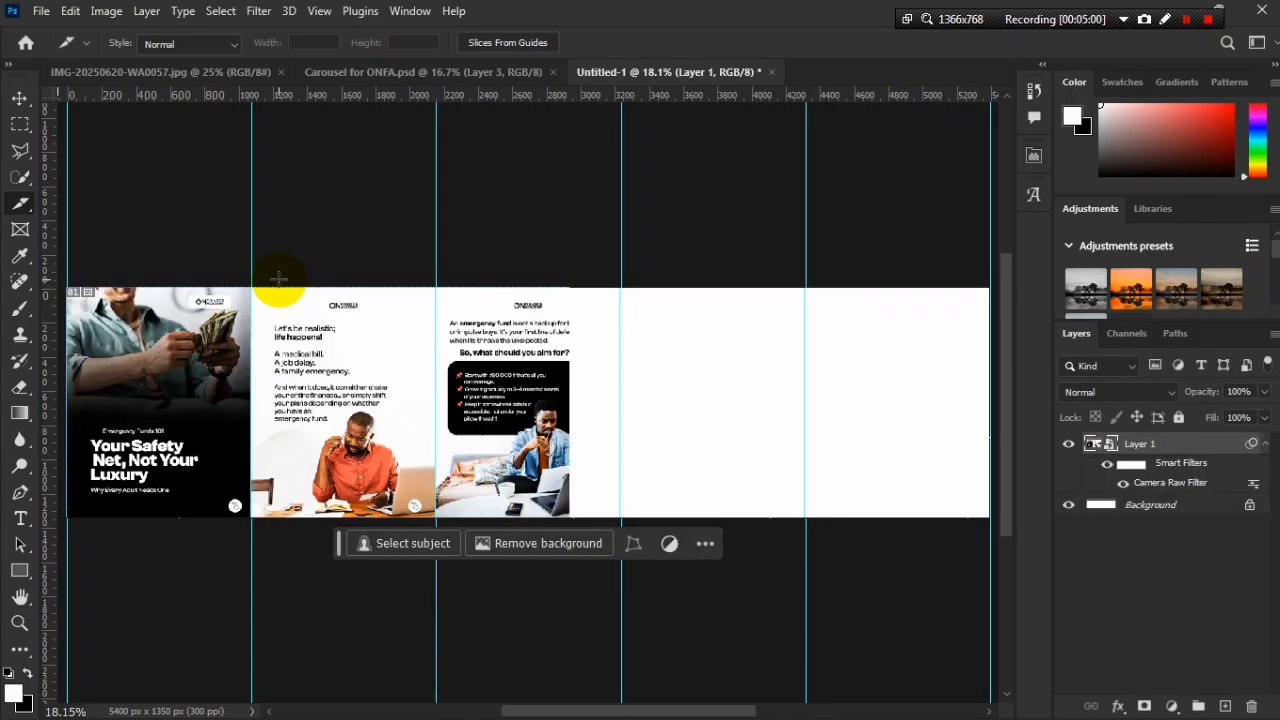
Generate slices for all five slides from the column guides
left_click(480, 43)
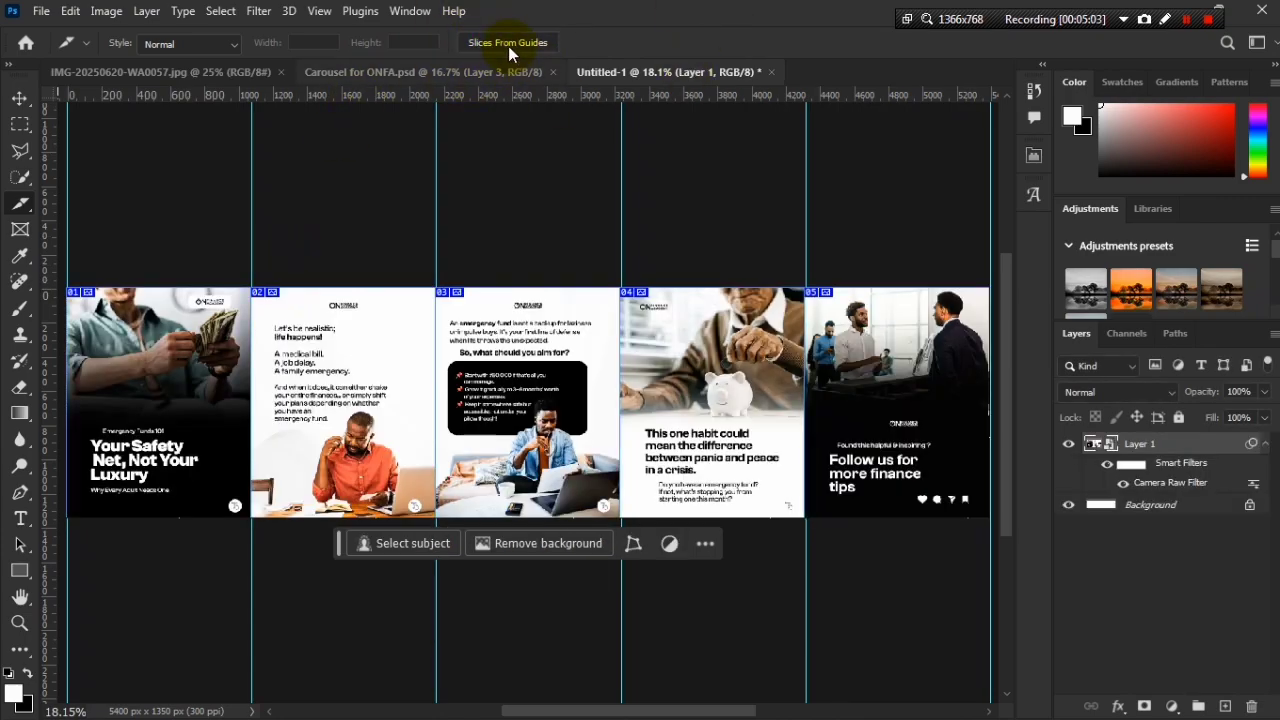
key("ctrl+z")
left_click(509, 43)
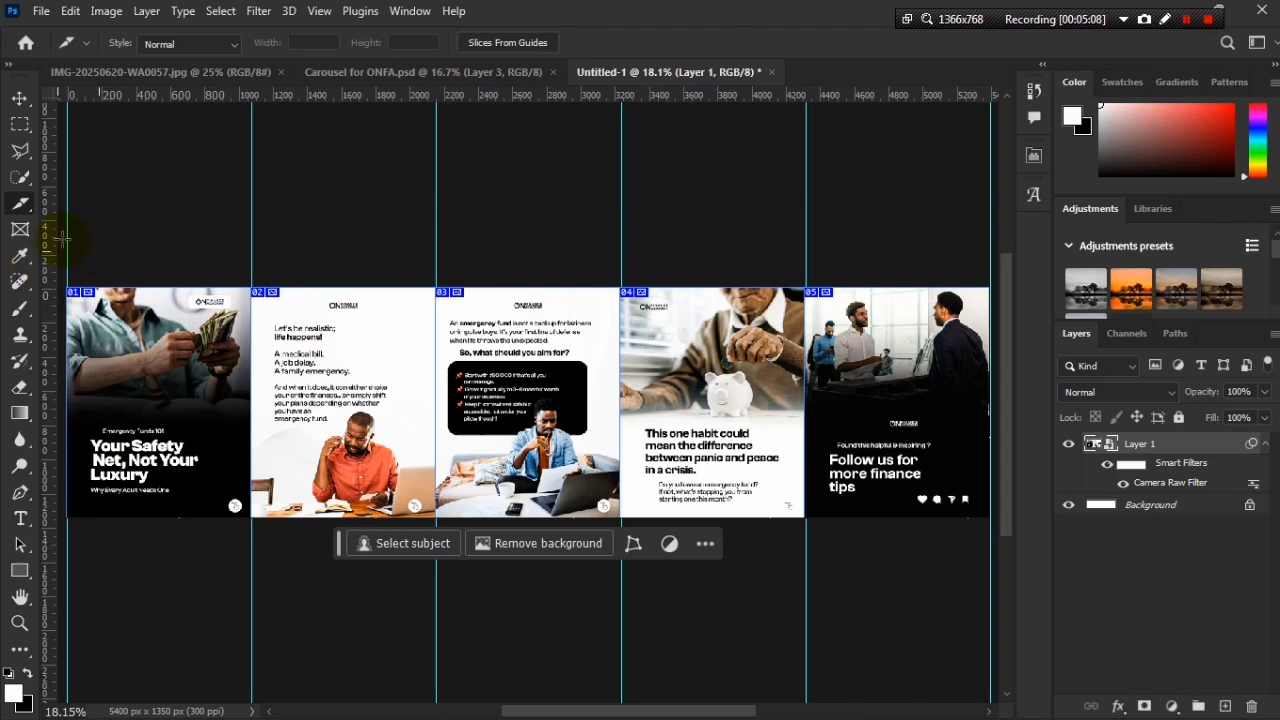
Create a new layer and brush white over parts of the second slide's logo and text
left_click(19, 309)
key("ctrl+shift+alt+n")
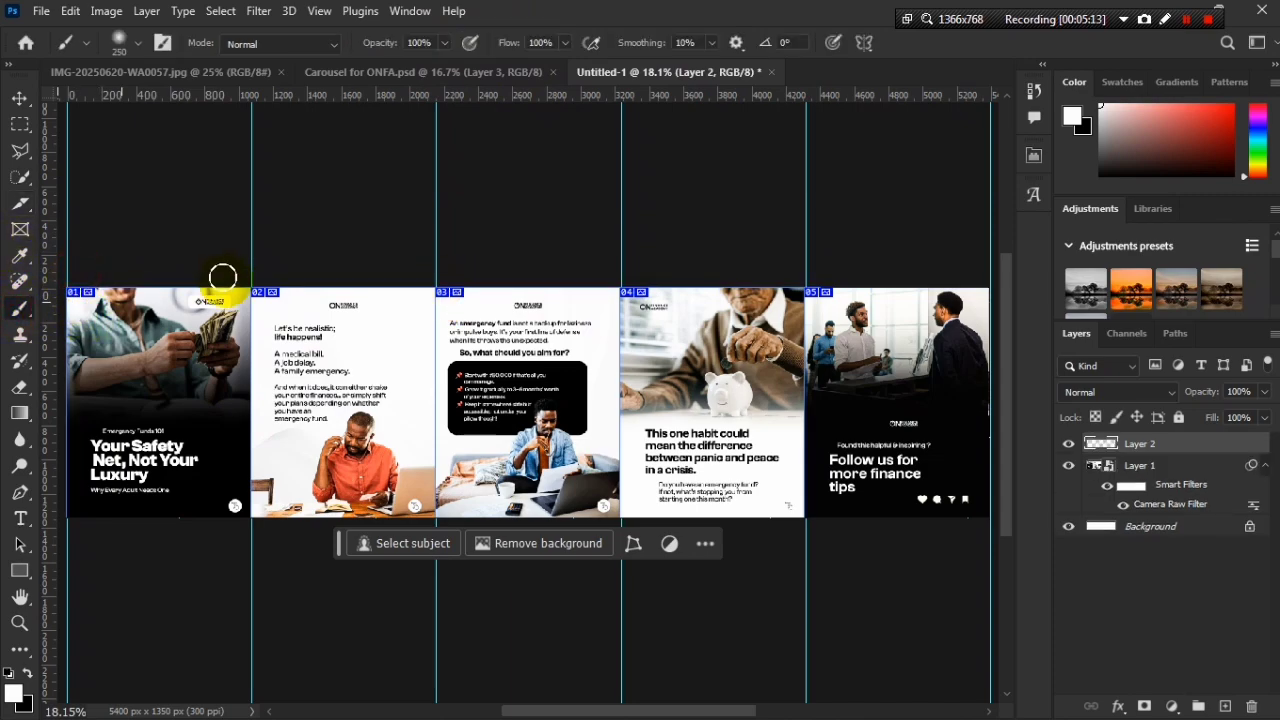
left_click(283, 336)
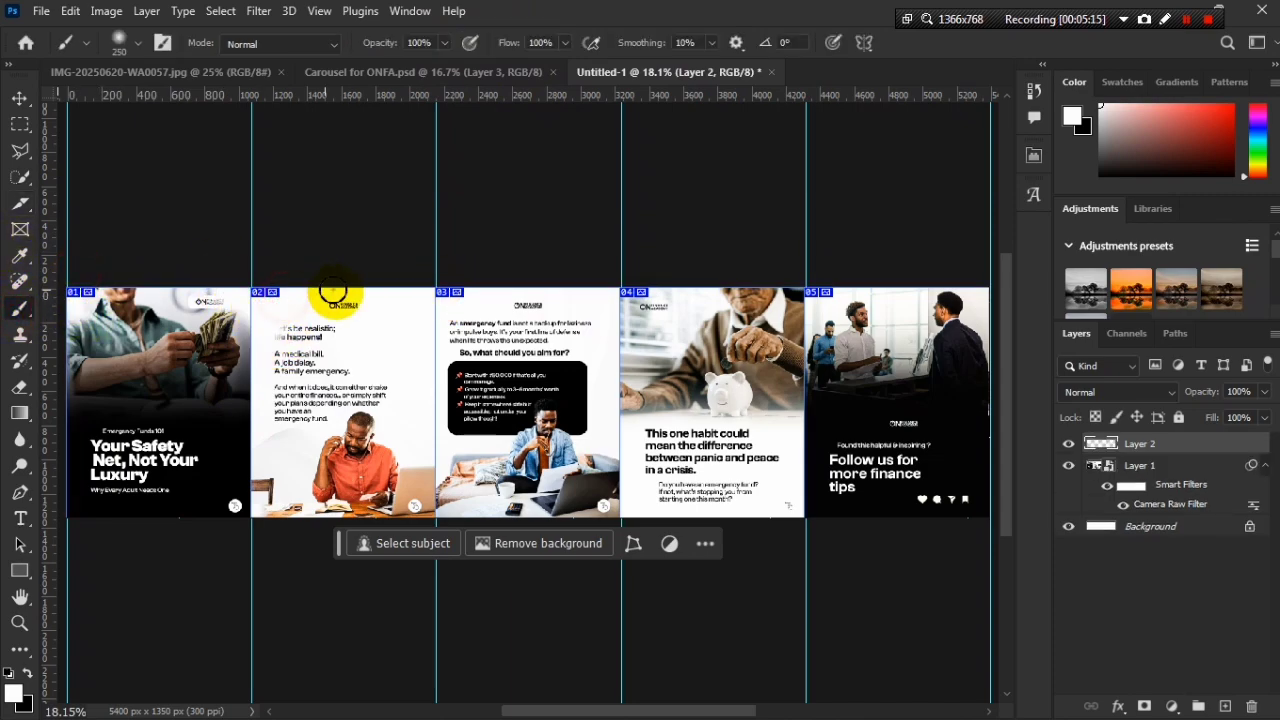
left_click(352, 306)
left_click(464, 298)
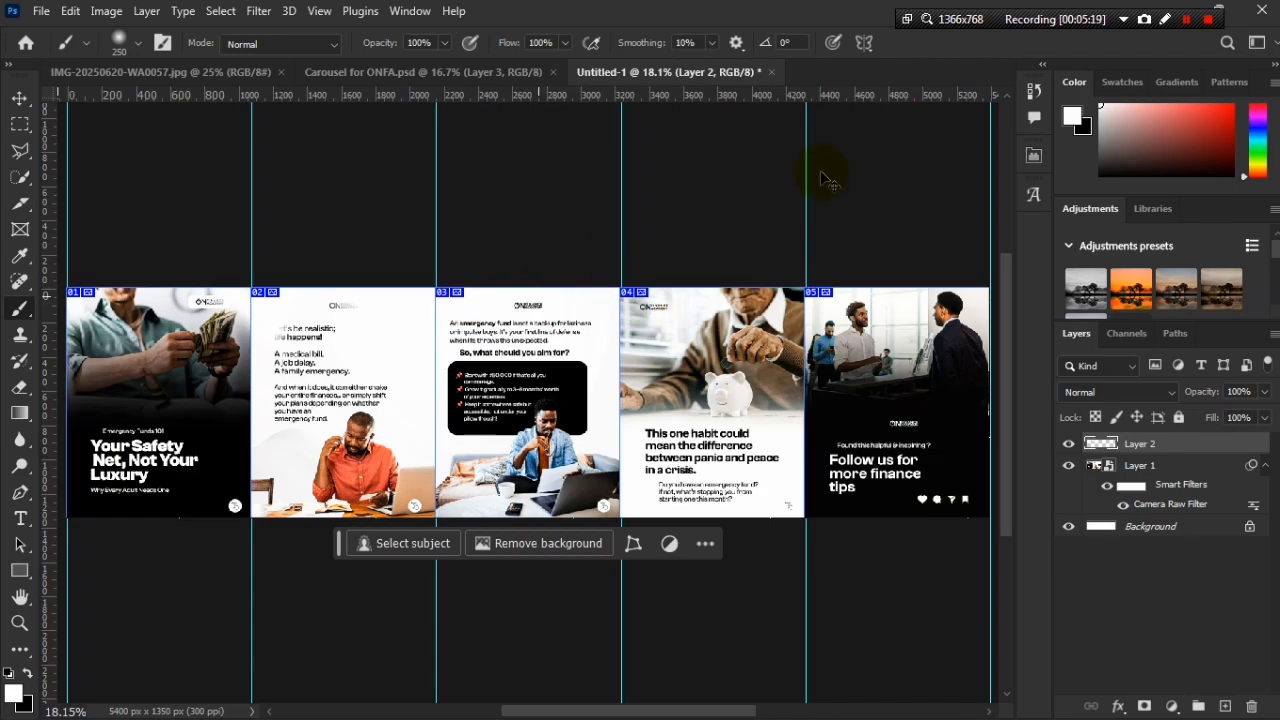
Revert the document history to the Slices From Guides state, switch to the Move tool and deselect the layer
left_click(1033, 91)
scroll(925, 135, "up", 3)
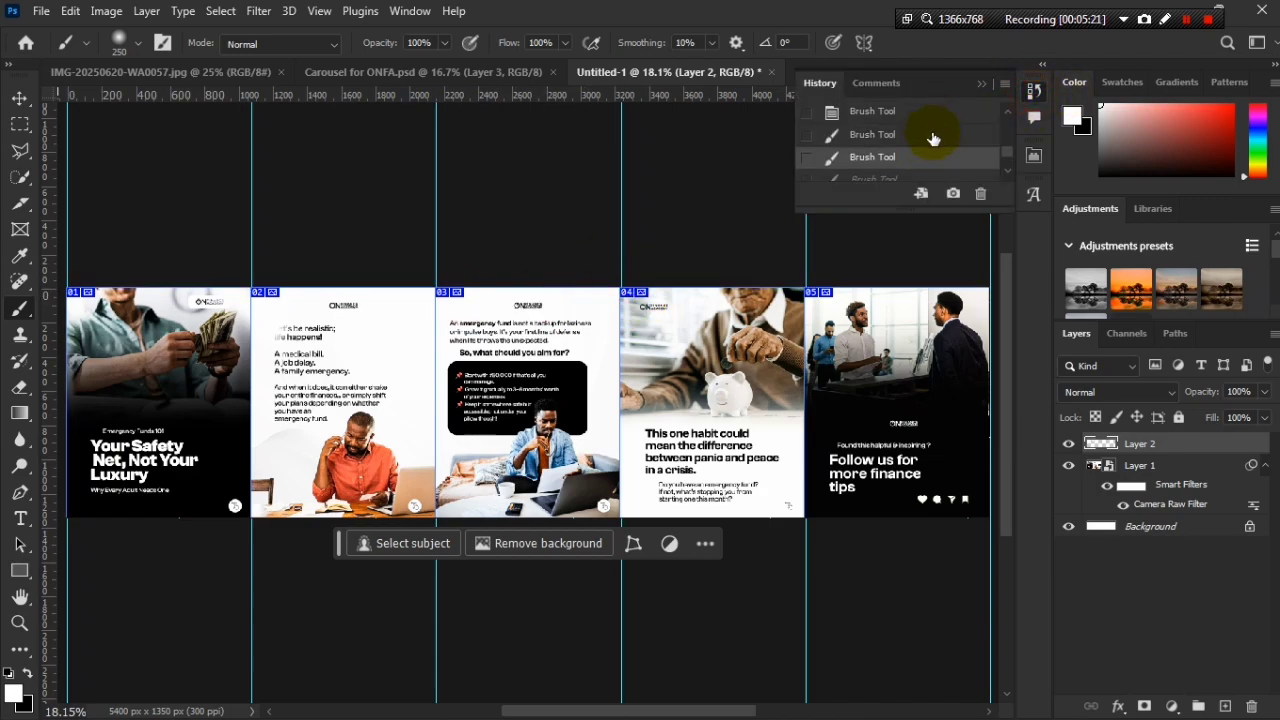
left_click(918, 137)
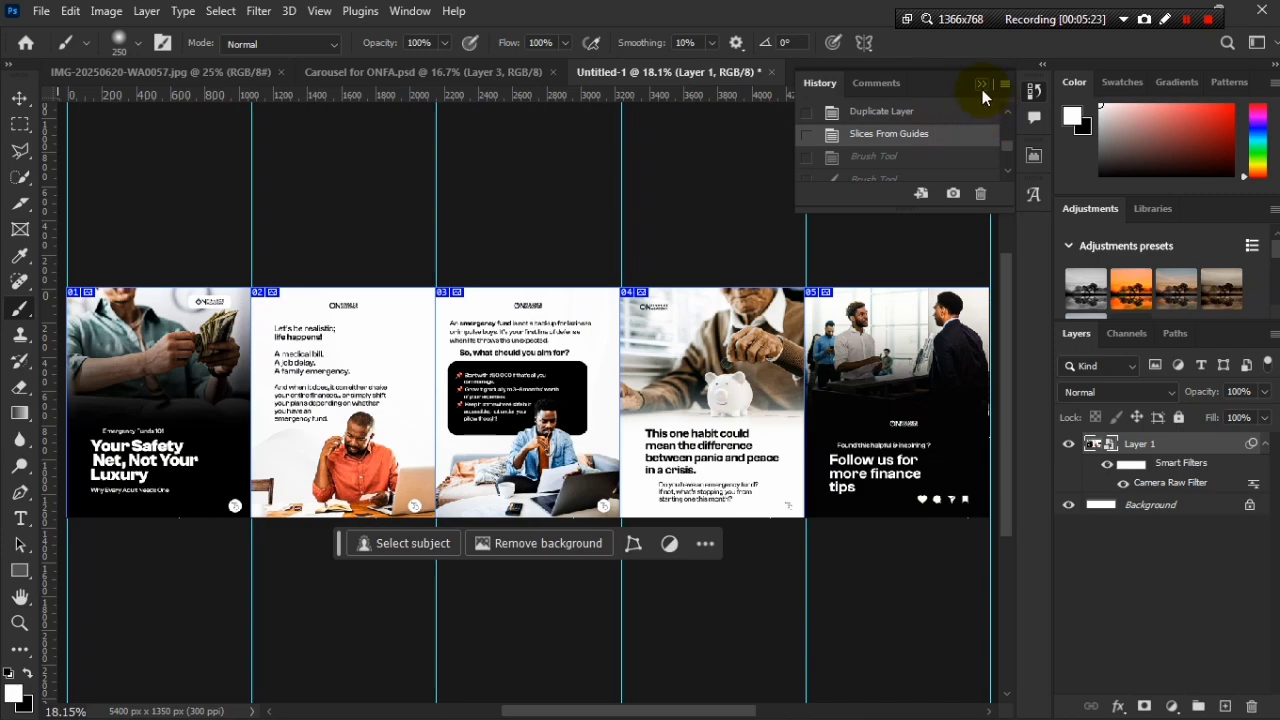
left_click(982, 83)
key("v")
left_click(402, 230)
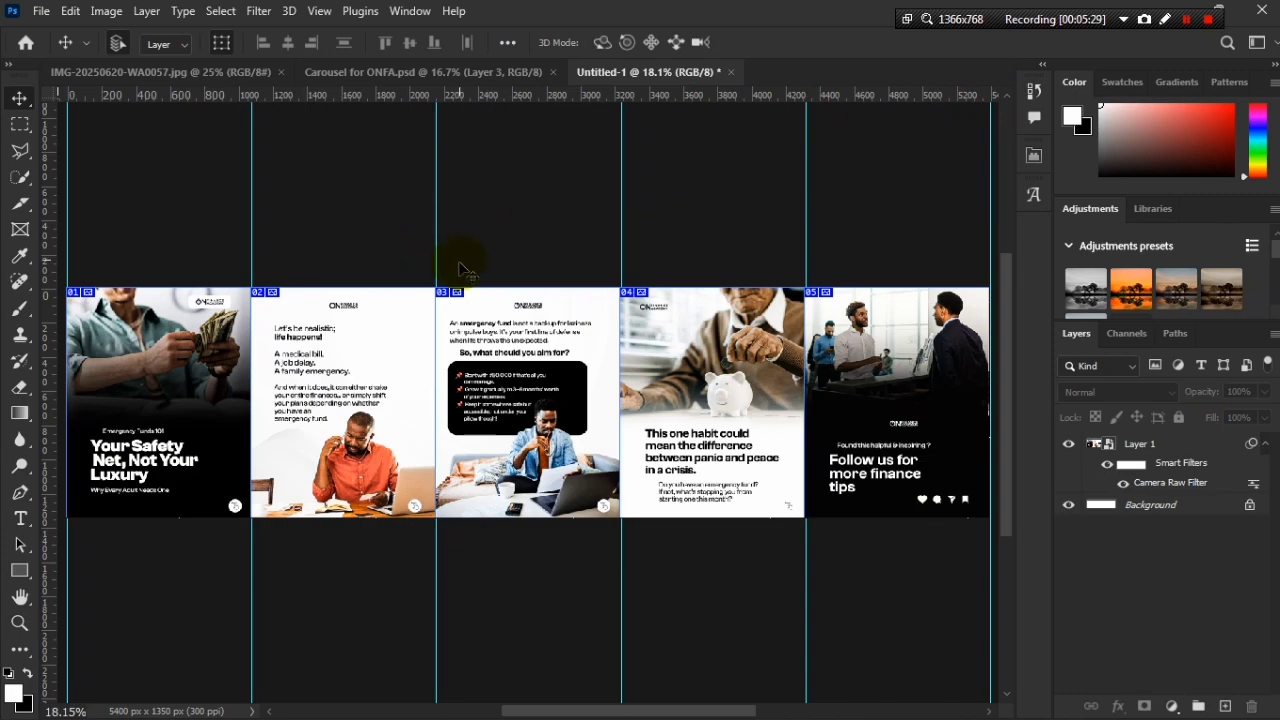
left_click(48, 12)
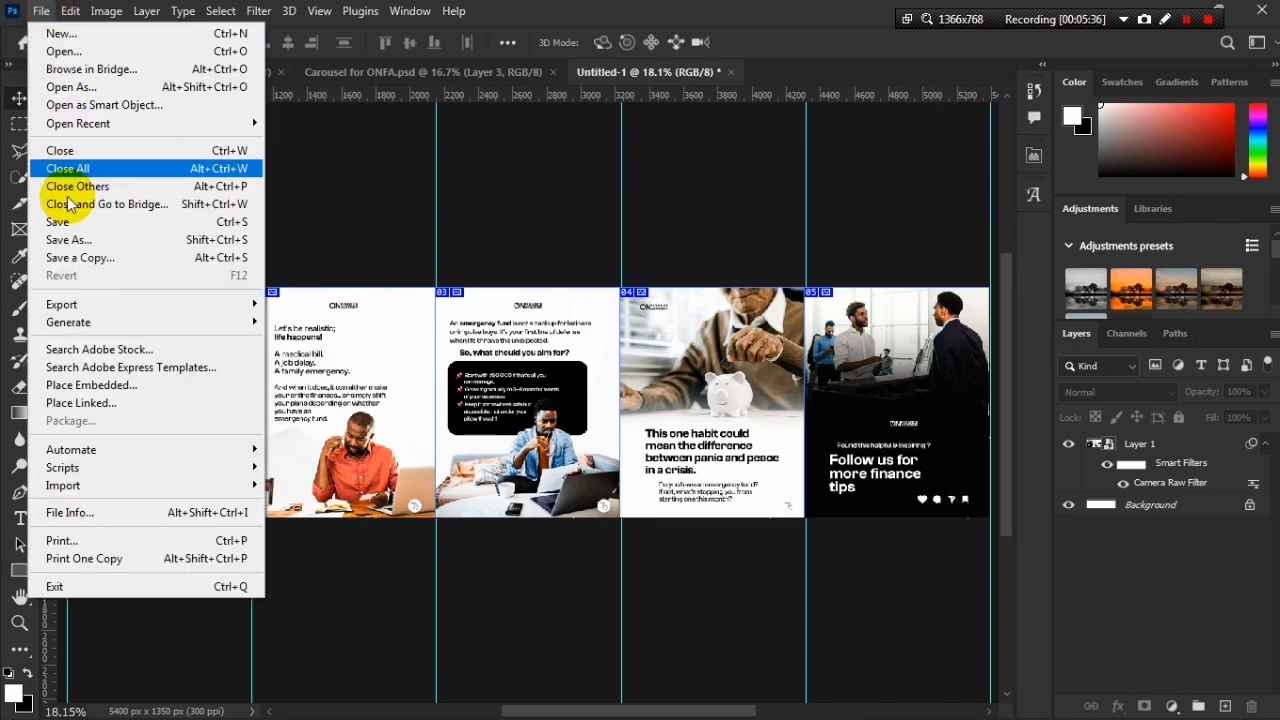
mouse_move(75, 302)
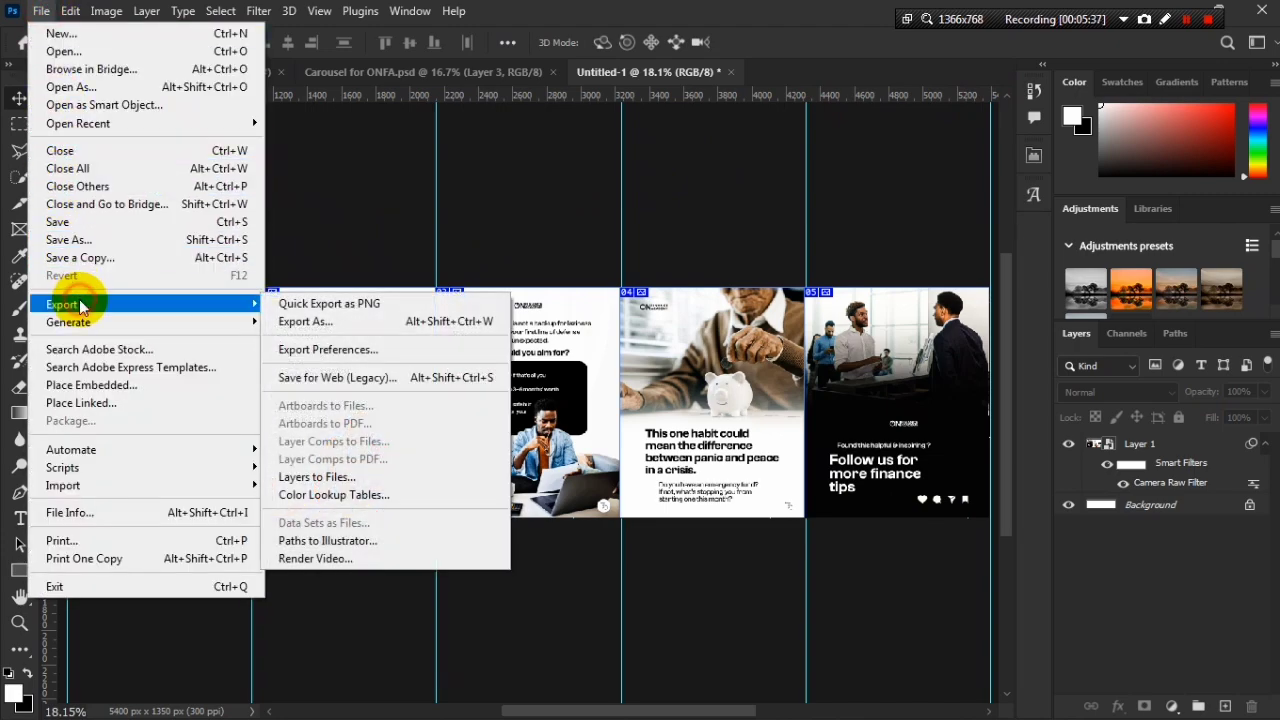
left_click(331, 377)
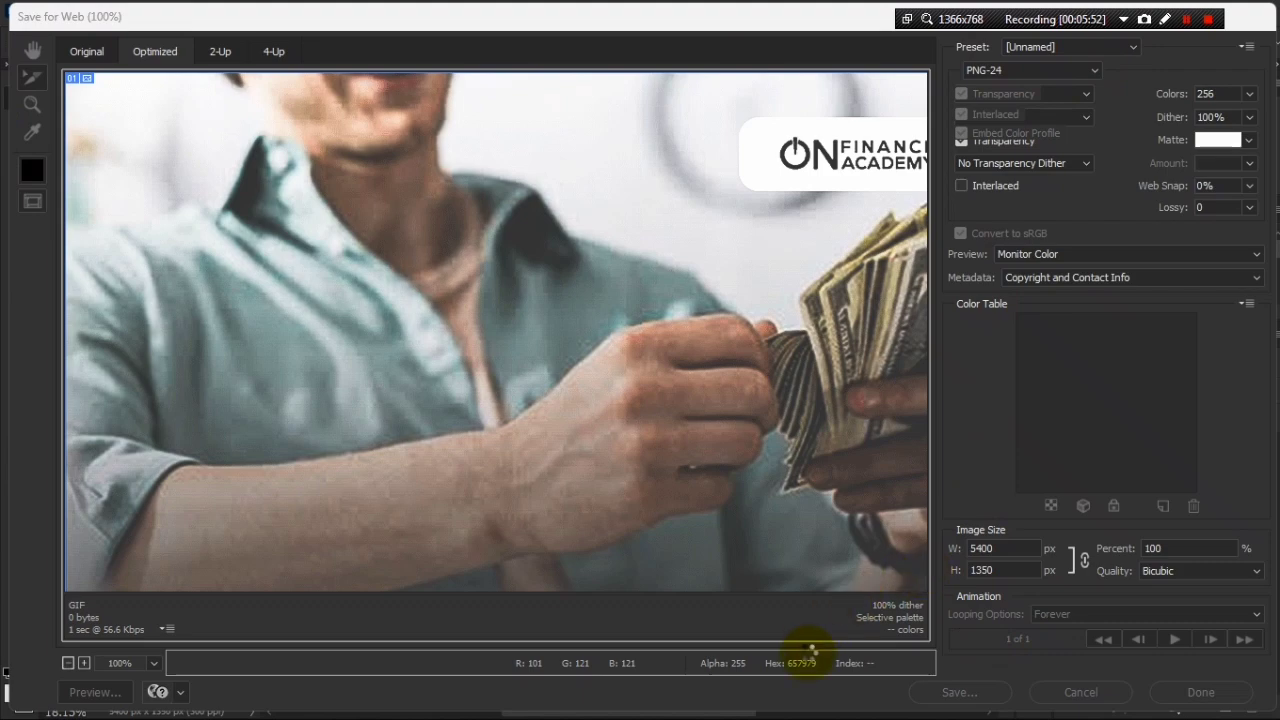
mouse_move(770, 715)
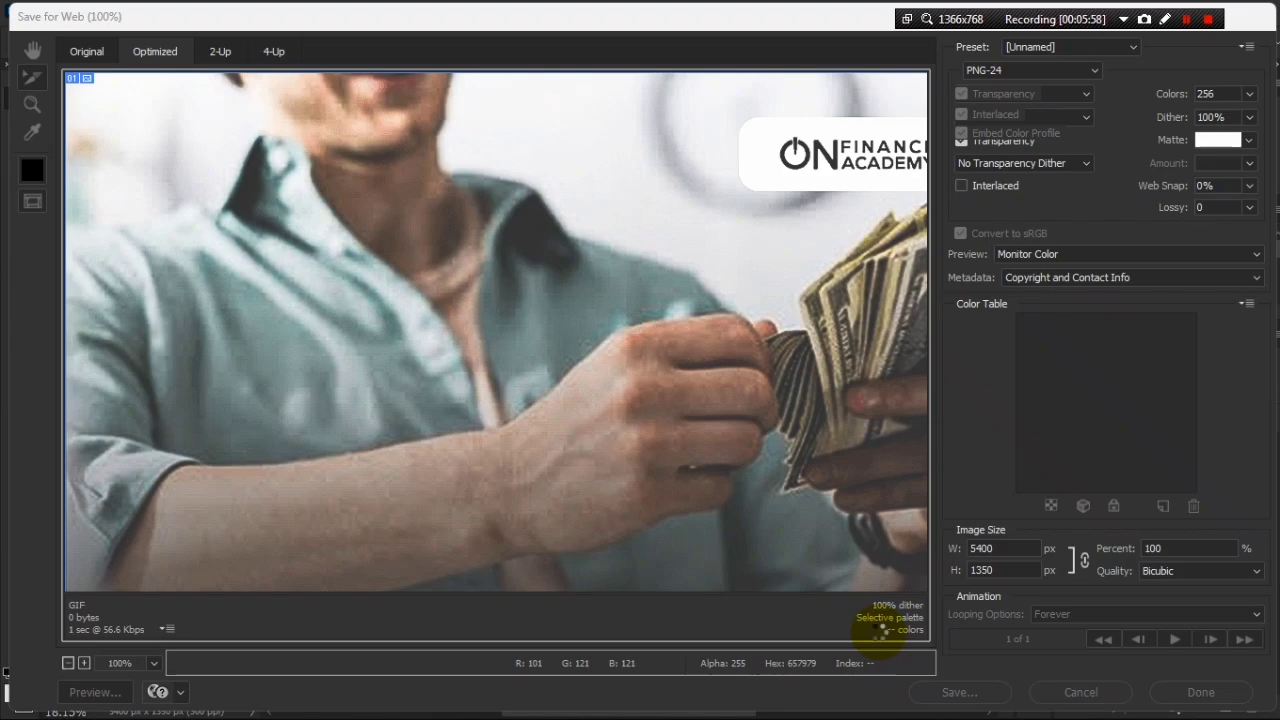
key("Escape")
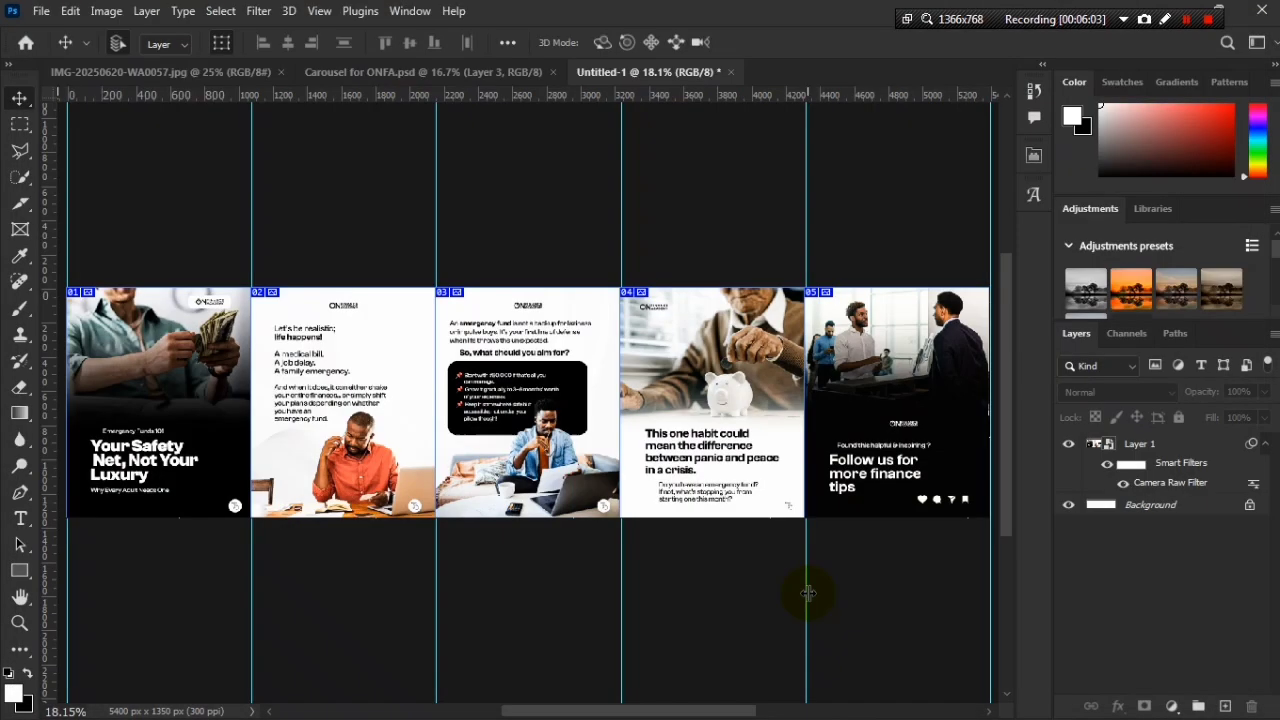
Open the sliced carousel in Save for Web (Legacy) and fit all five slices in the preview
left_click(40, 10)
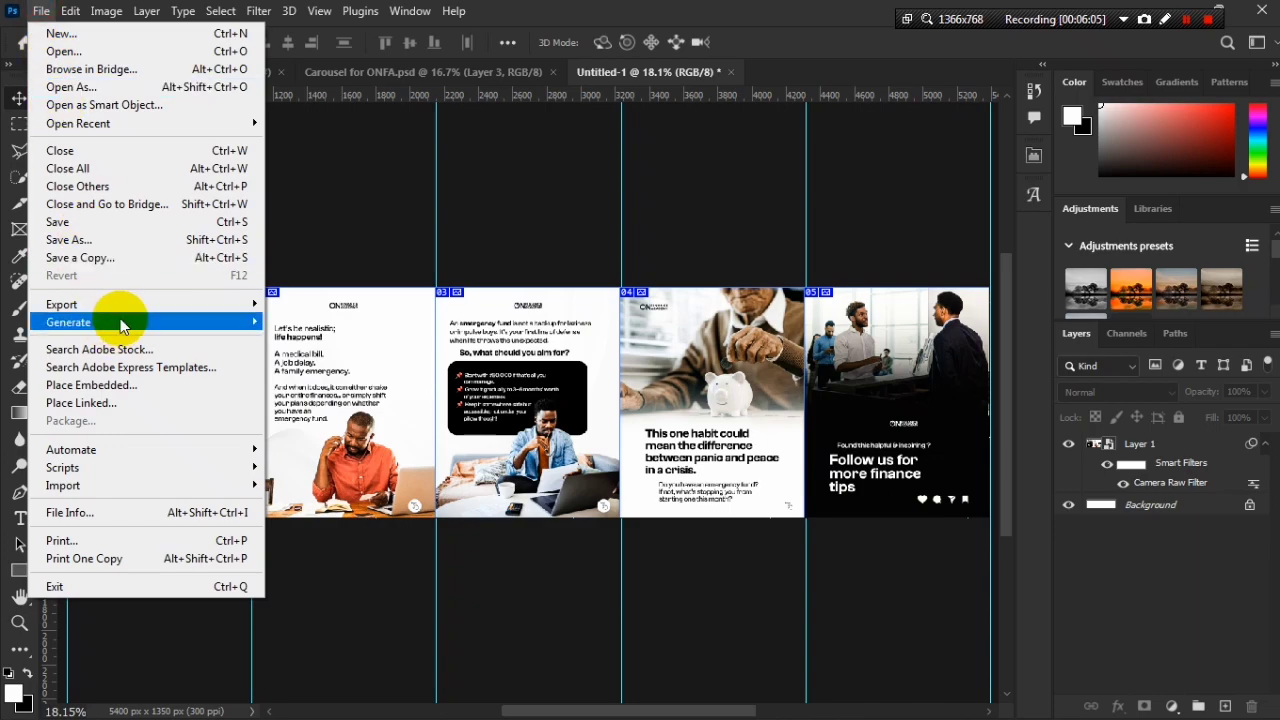
mouse_move(109, 302)
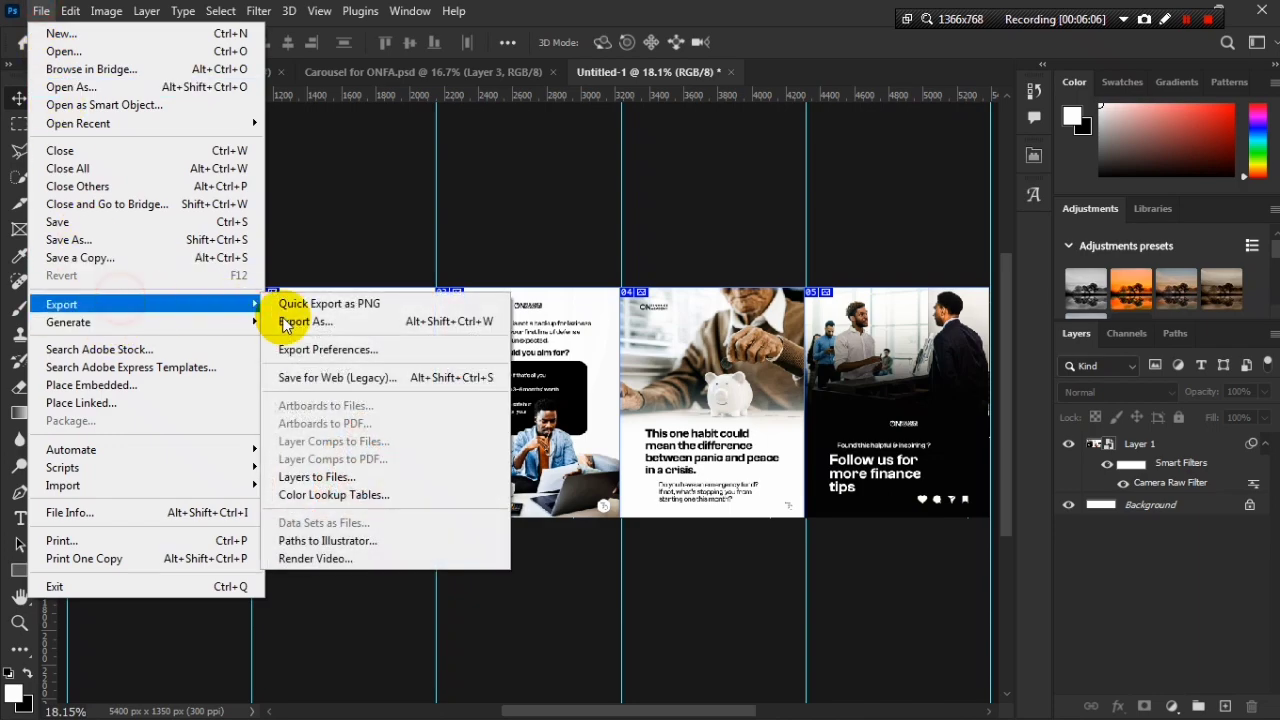
left_click(362, 378)
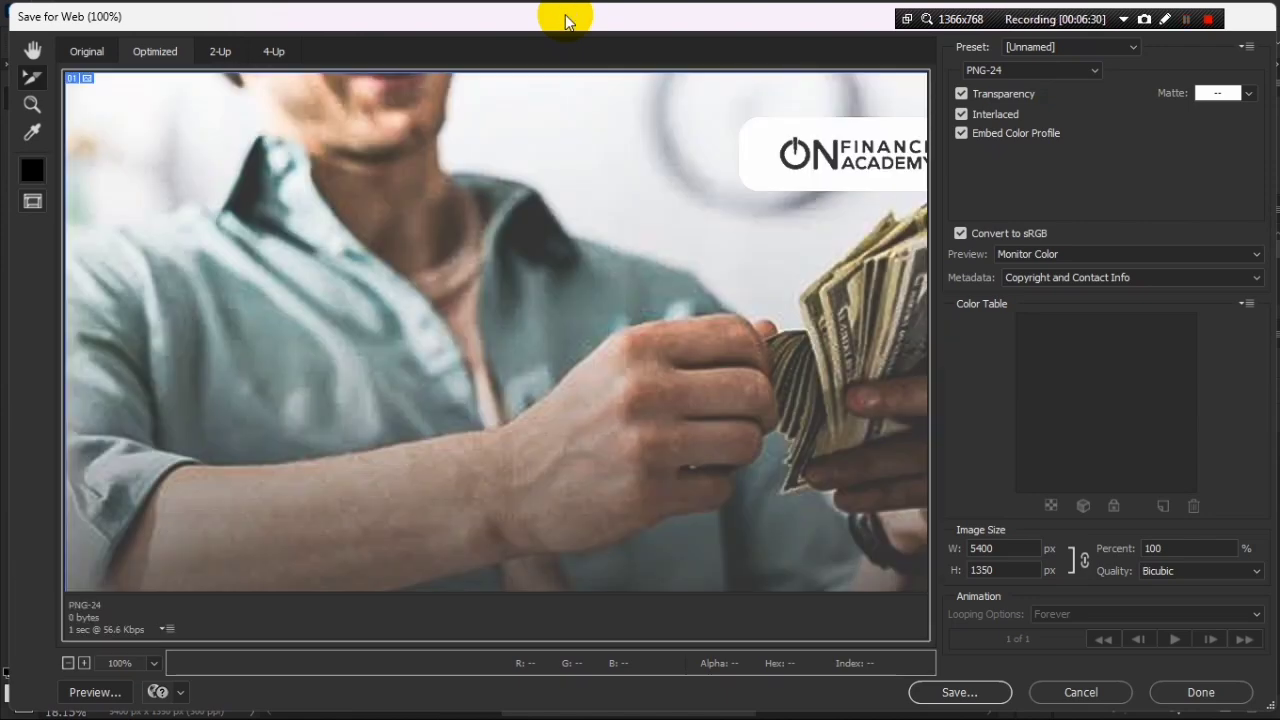
key("ctrl+0")
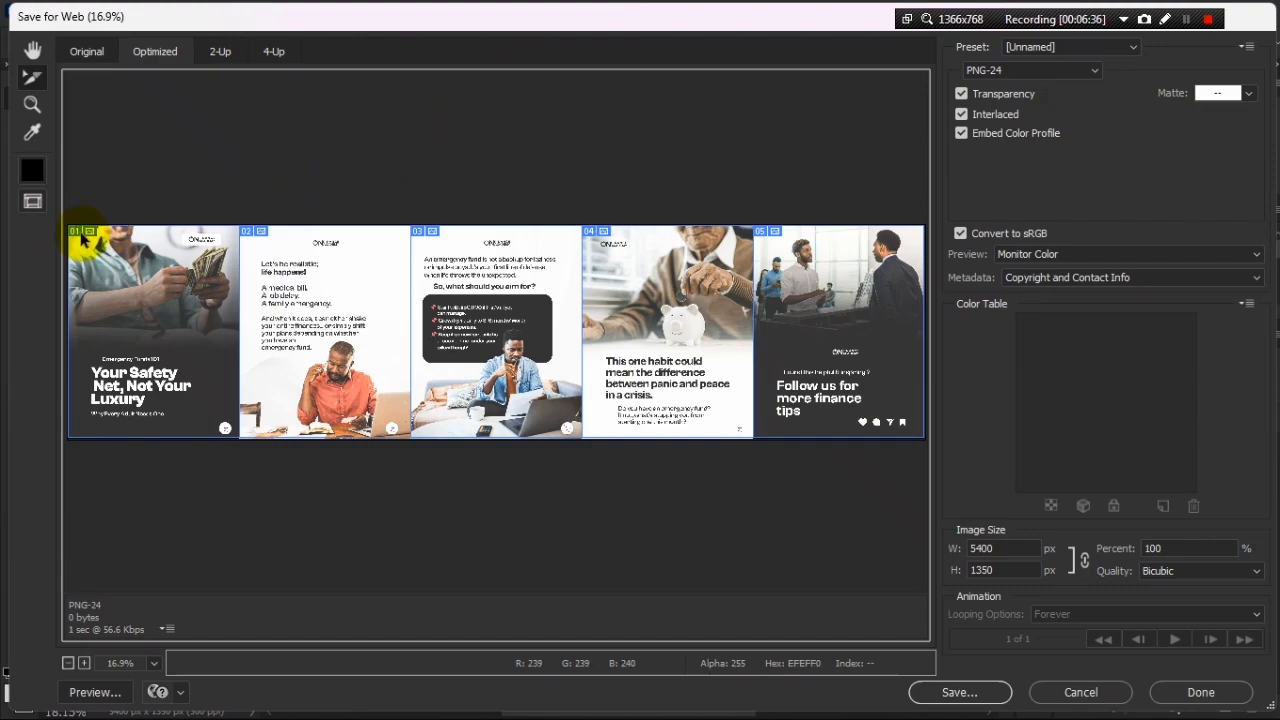
Set the optimized file format of the slices to PNG-24
left_click(1030, 70)
left_click(1010, 85)
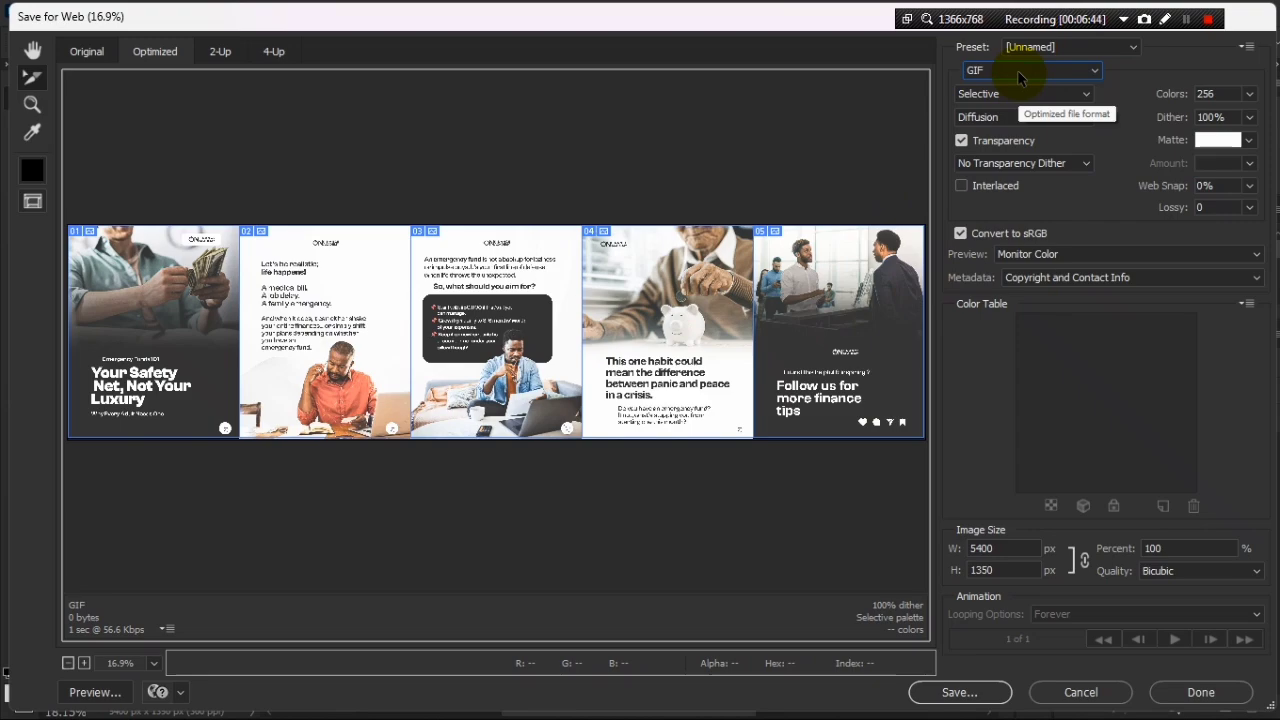
left_click(1018, 72)
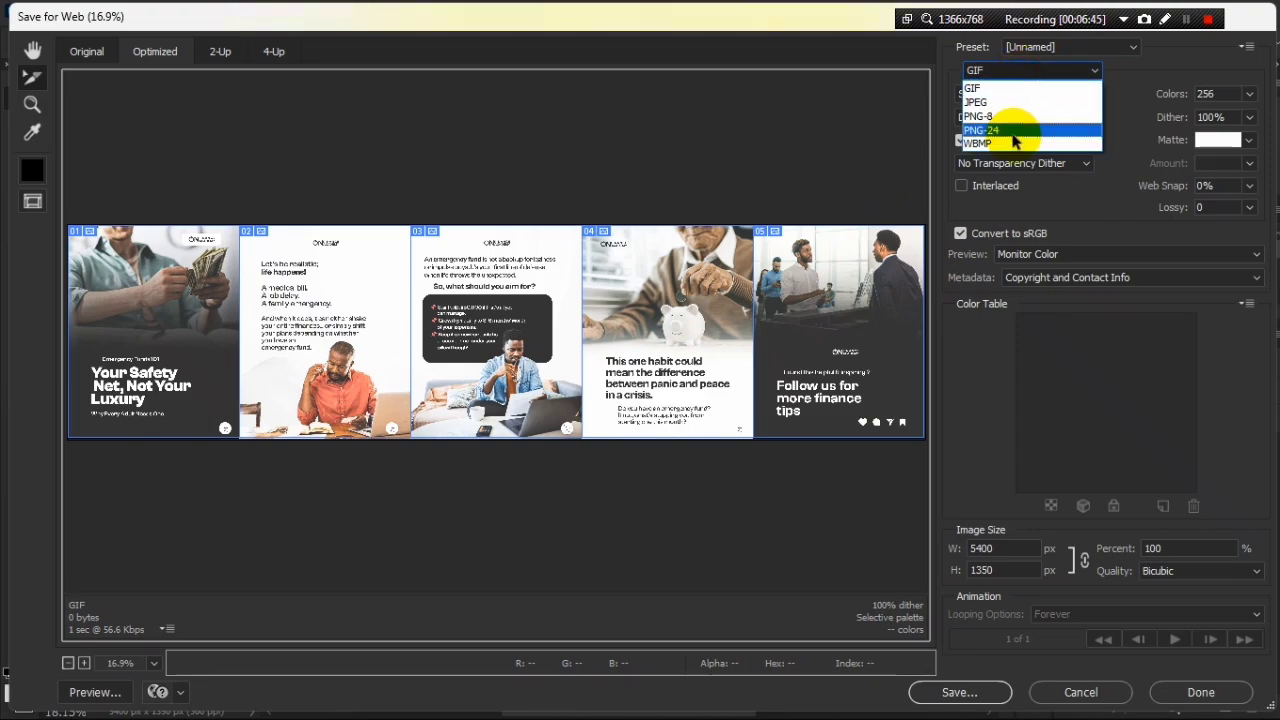
left_click(1013, 133)
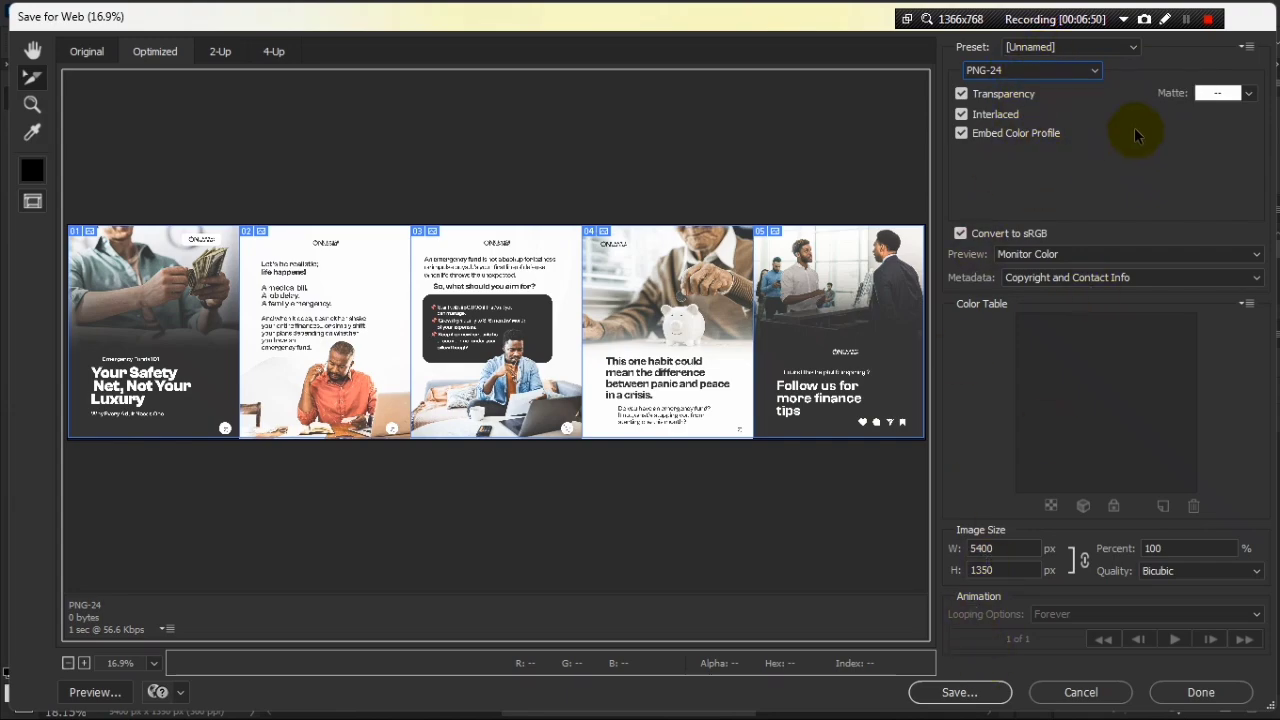
Start saving the optimized slices and choose the Documents subfolder that contains ONFA Carousel as the destination
left_click(957, 693)
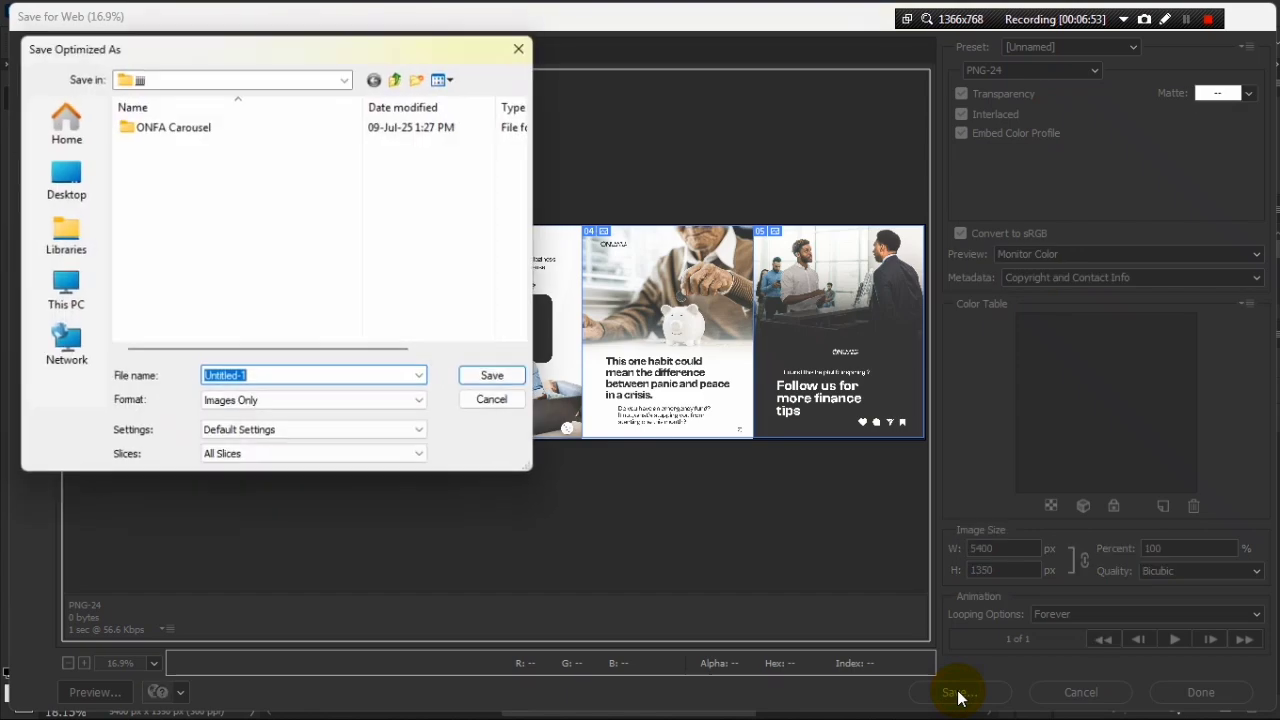
left_click(398, 77)
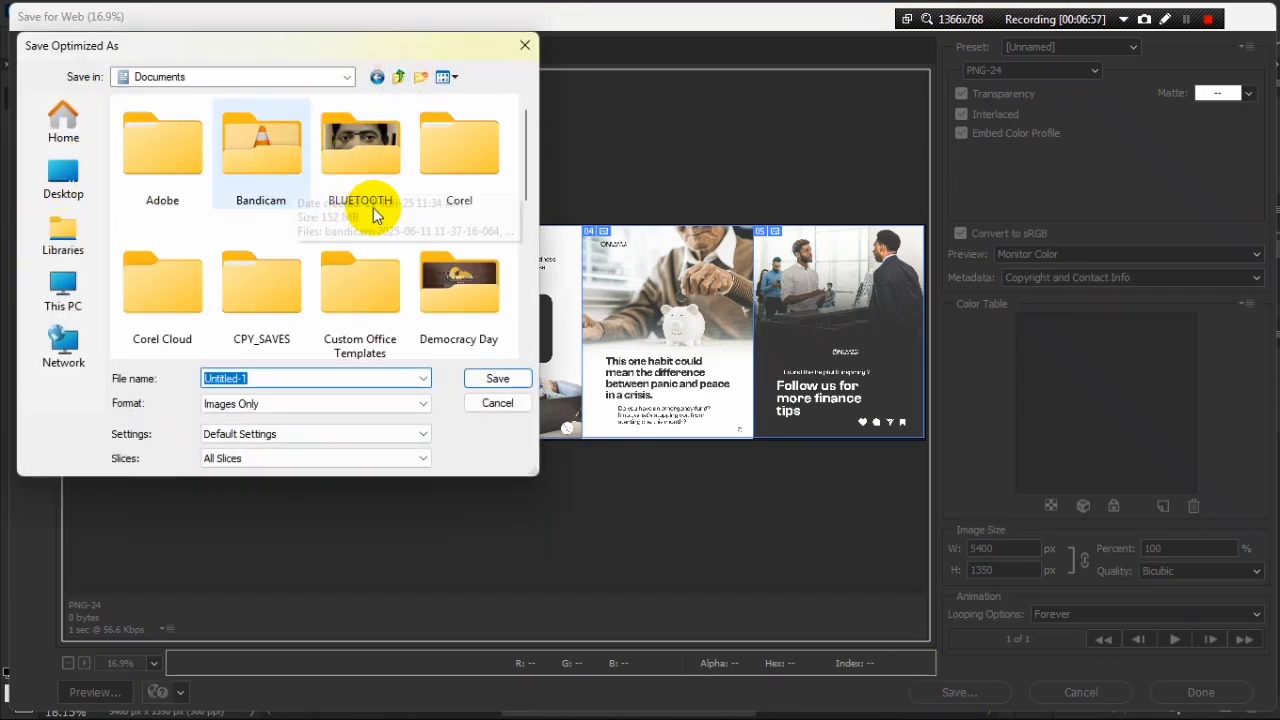
scroll(325, 222, "down", 5)
scroll(280, 200, "up", 5)
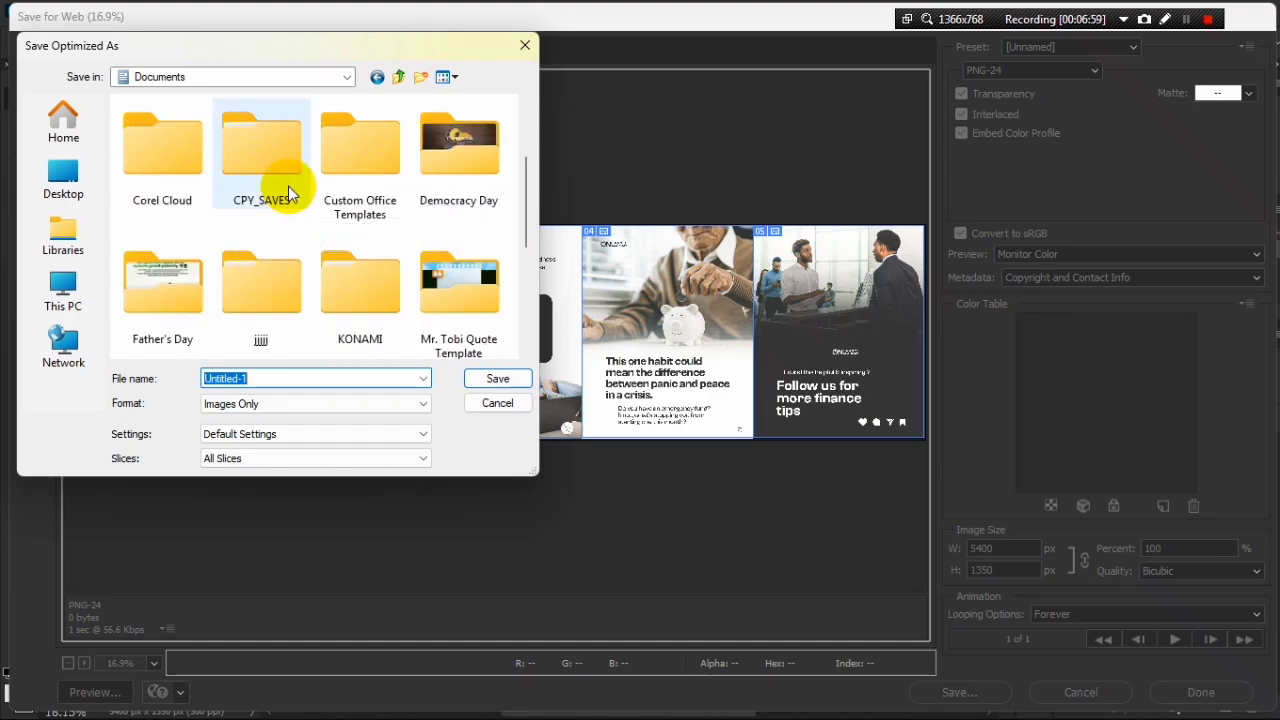
double_click(279, 247)
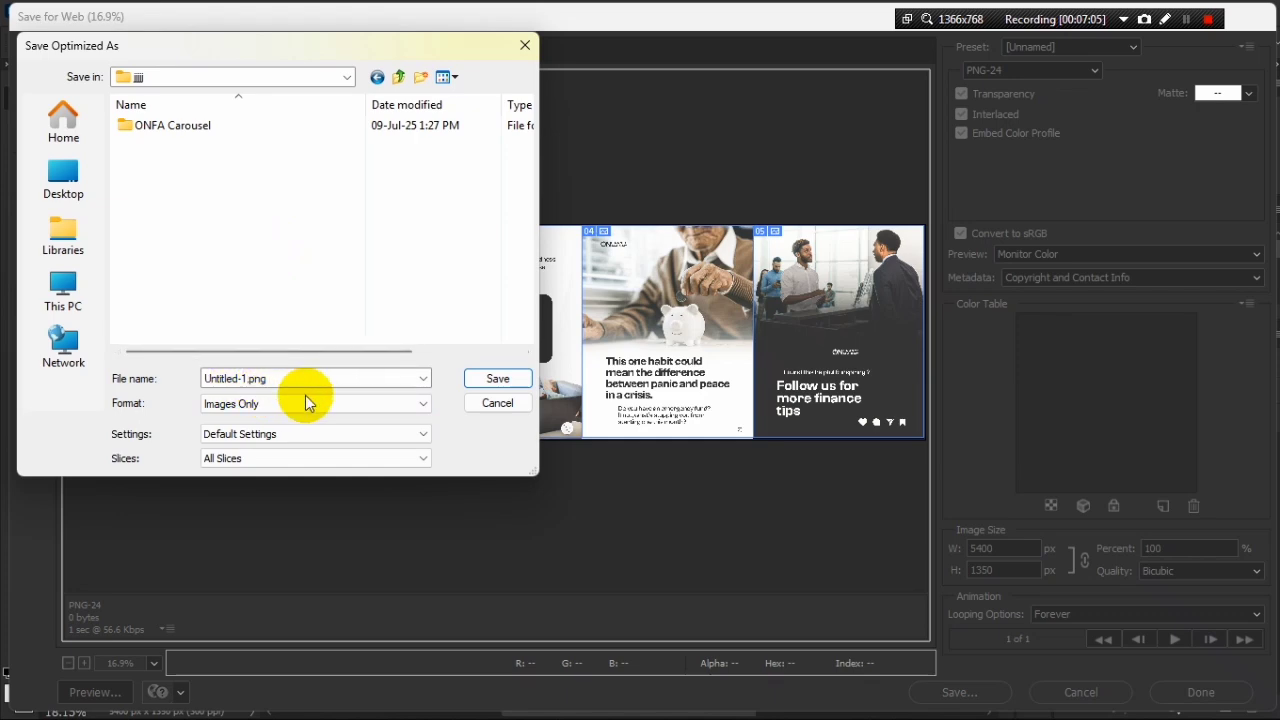
Export all slices as Images Only under the file name Untitled-1.png and close Save for Web
left_click(239, 459)
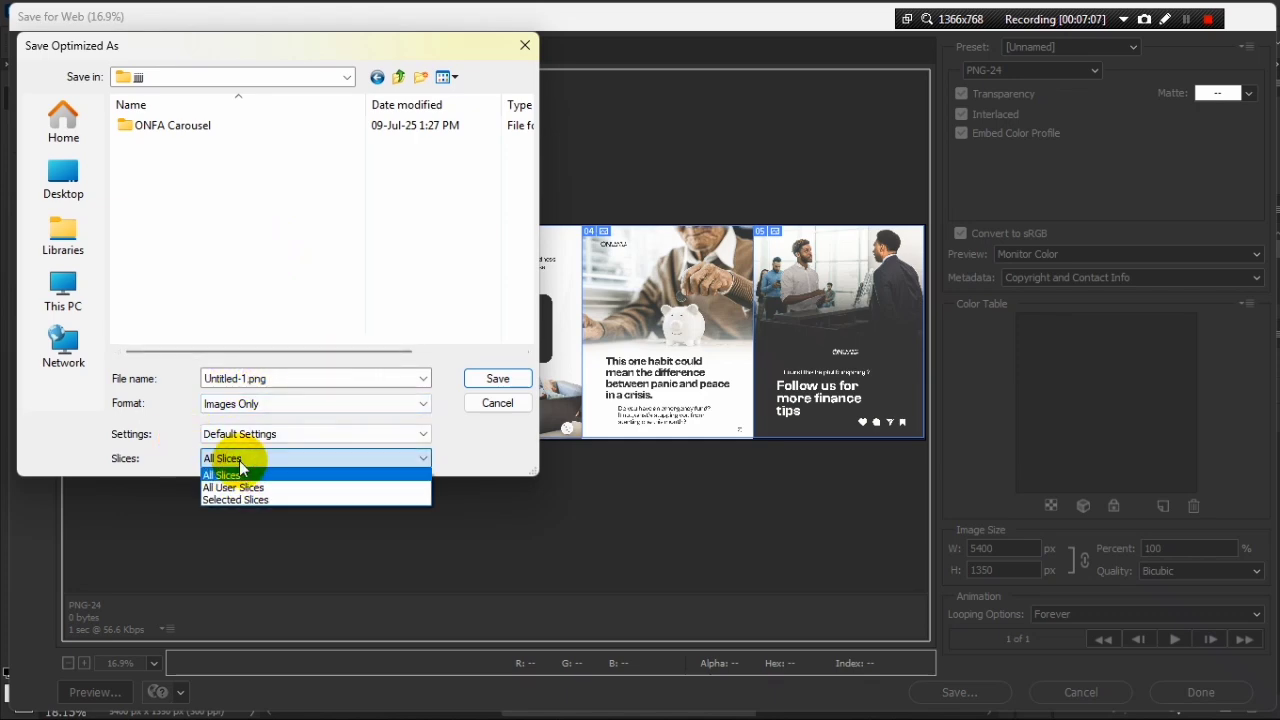
left_click(240, 460)
left_click(251, 458)
left_click(240, 470)
left_click(235, 403)
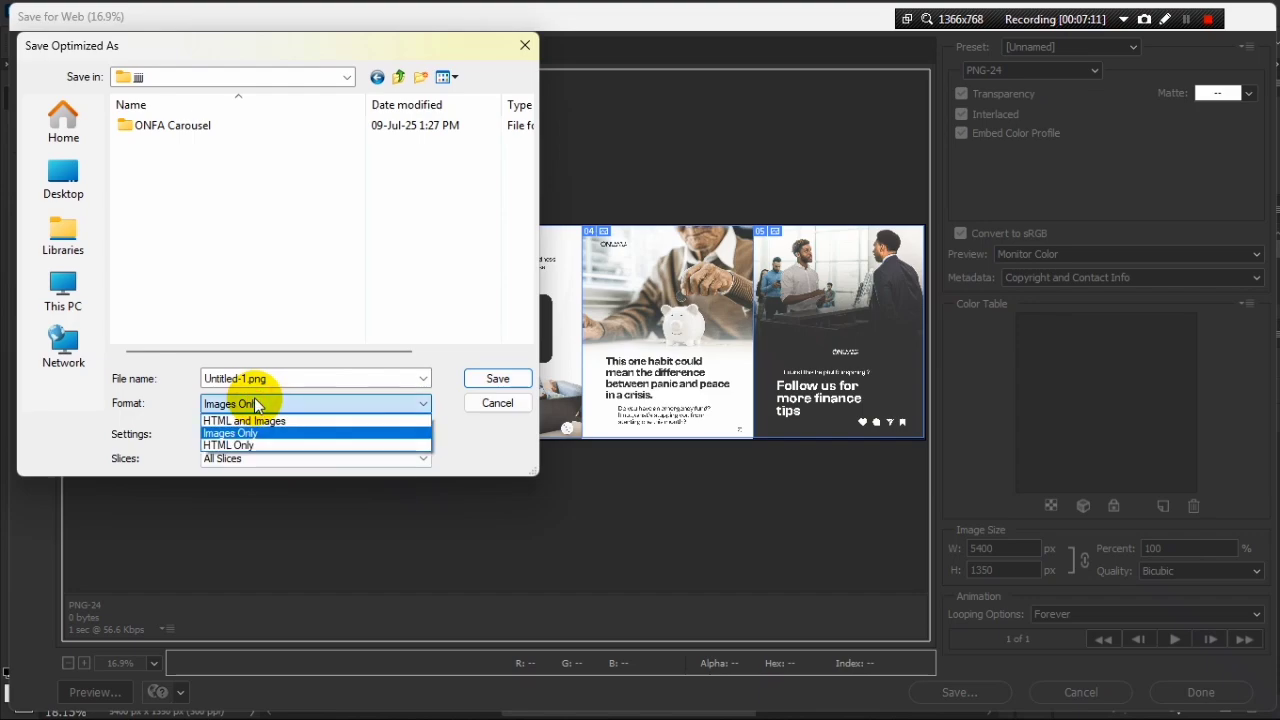
left_click(254, 430)
left_click(255, 405)
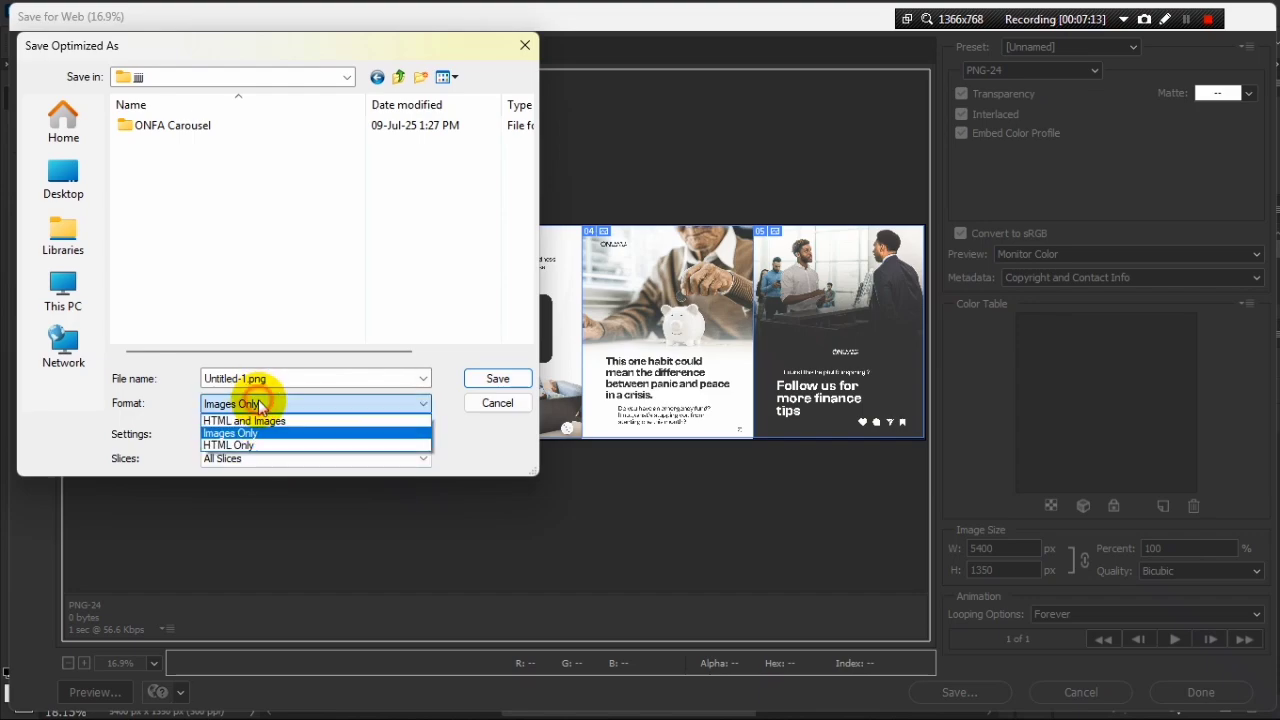
left_click(181, 403)
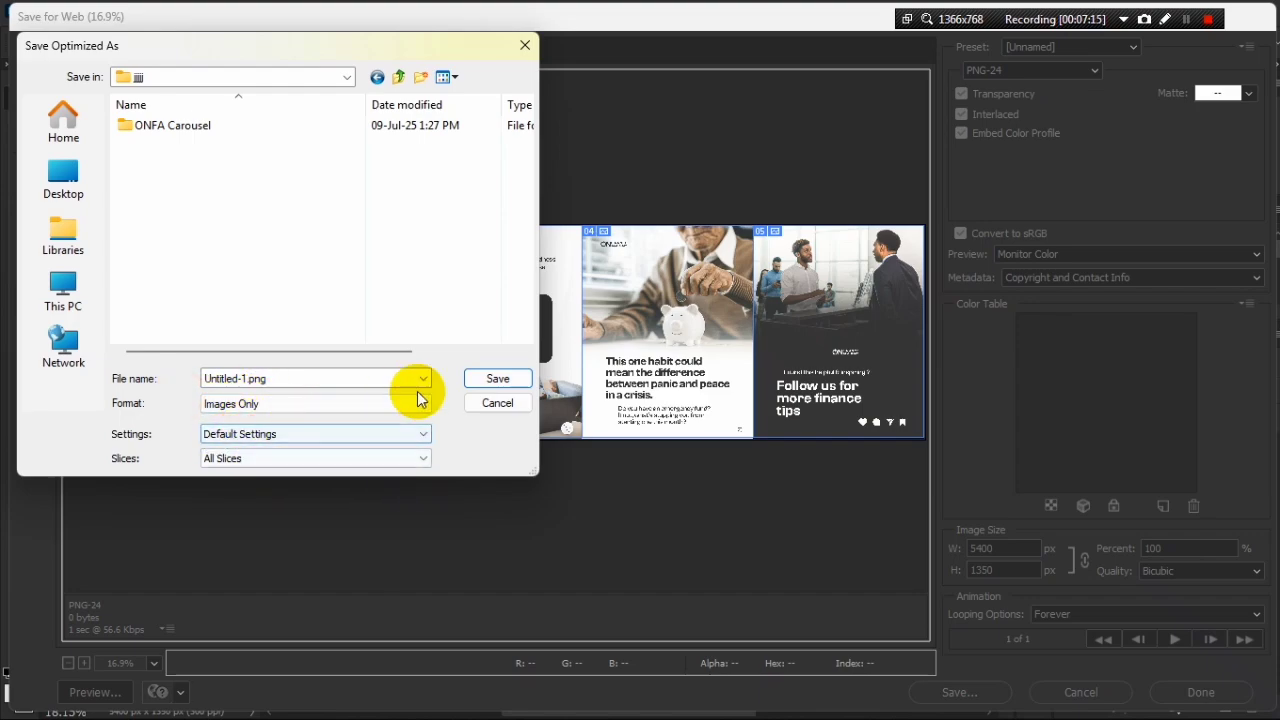
left_click(470, 379)
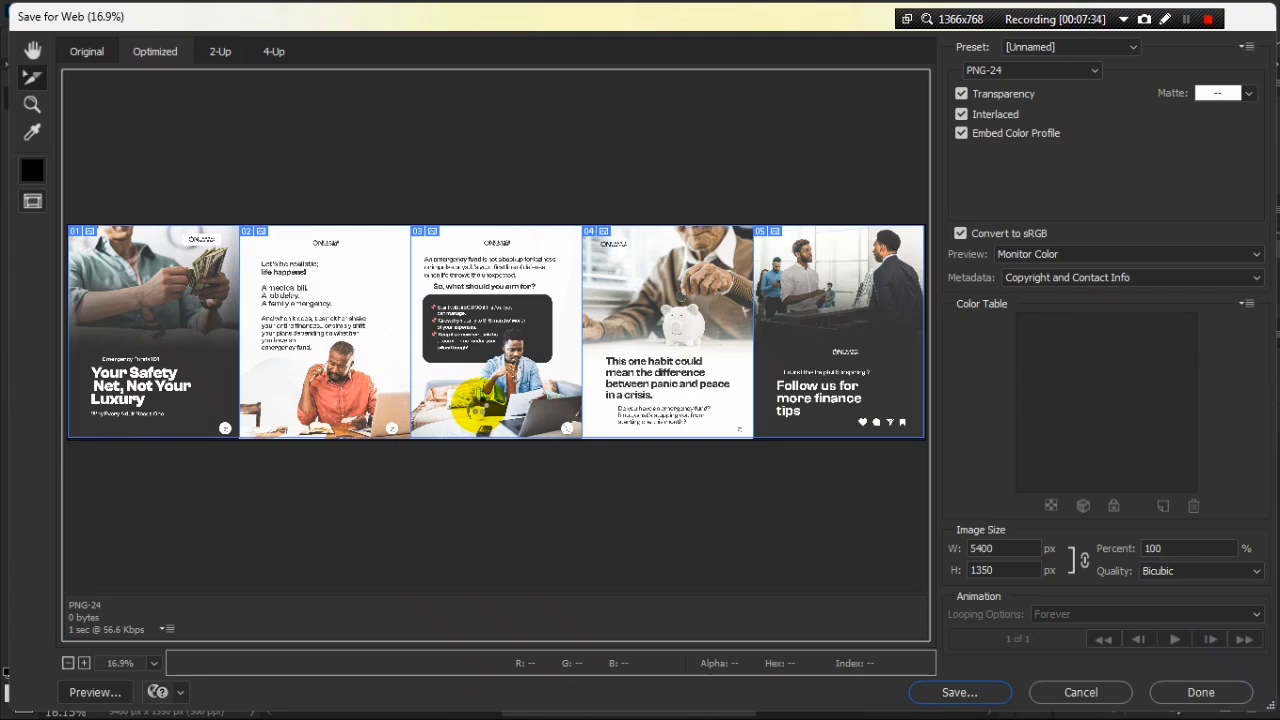
key("Escape")
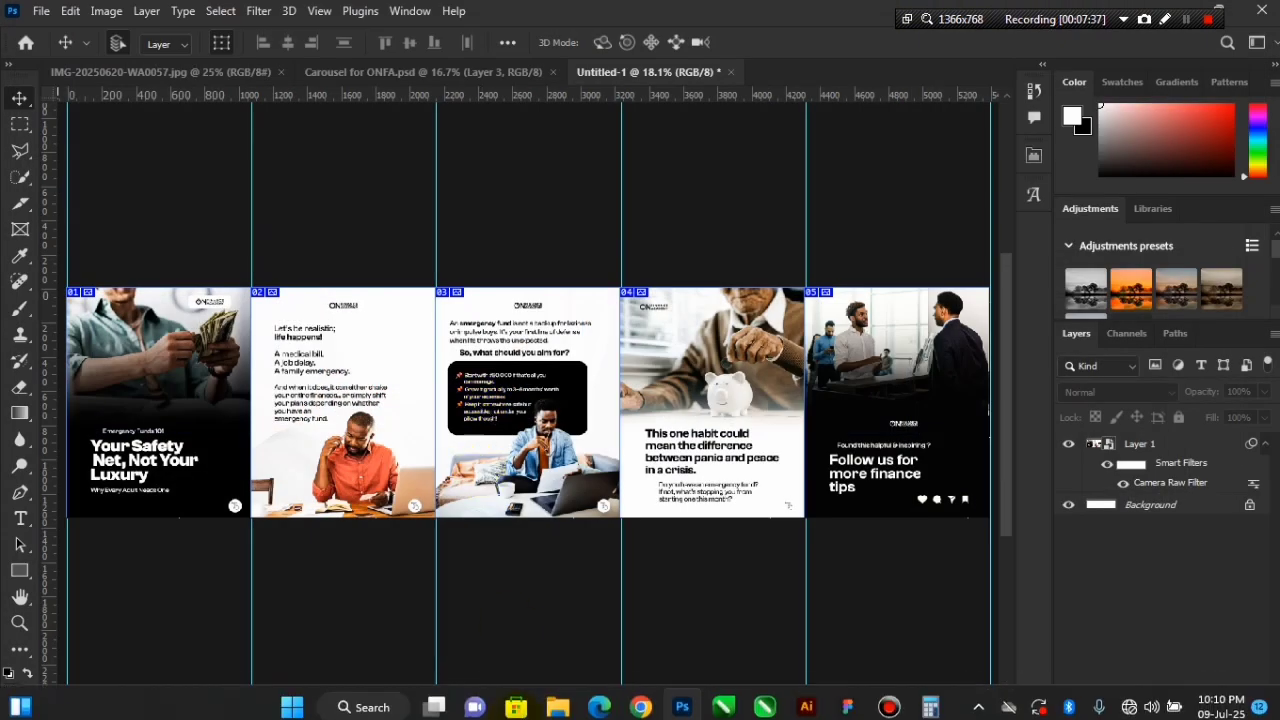
Switch to File Explorer and open the images folder inside the Documents subfolder jjjjj to check the exported slices
left_click(548, 710)
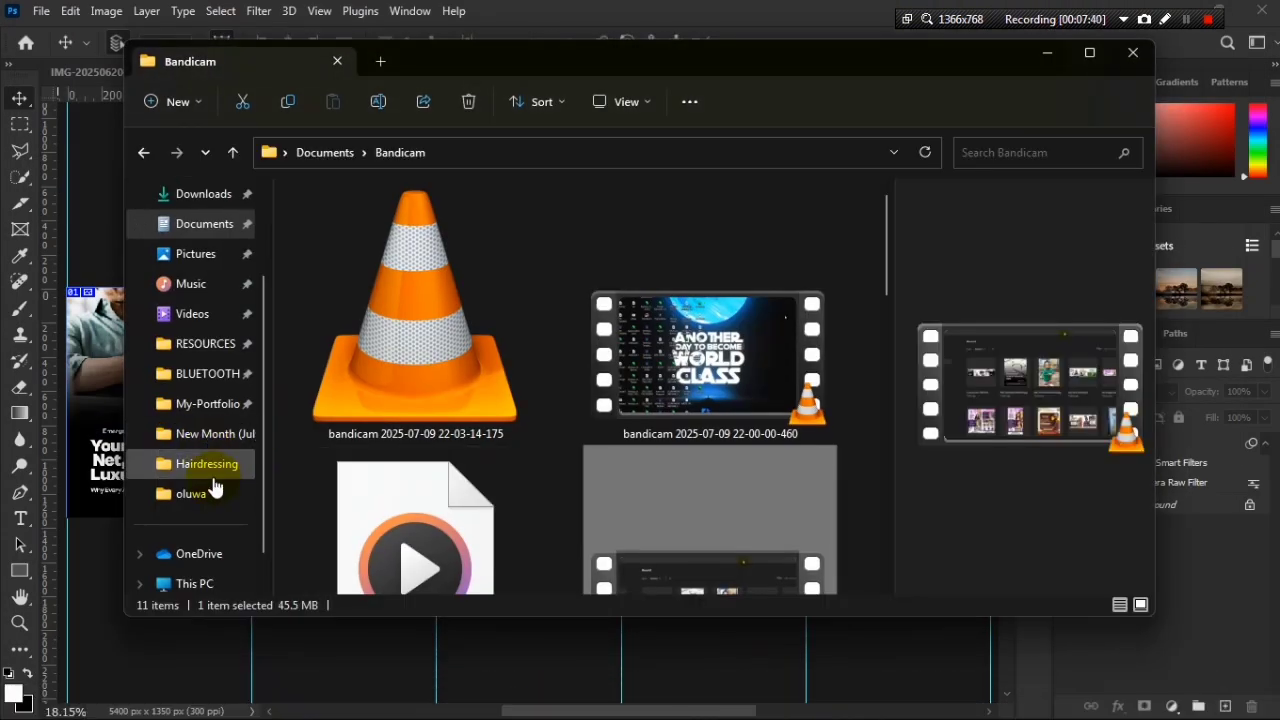
left_click(205, 222)
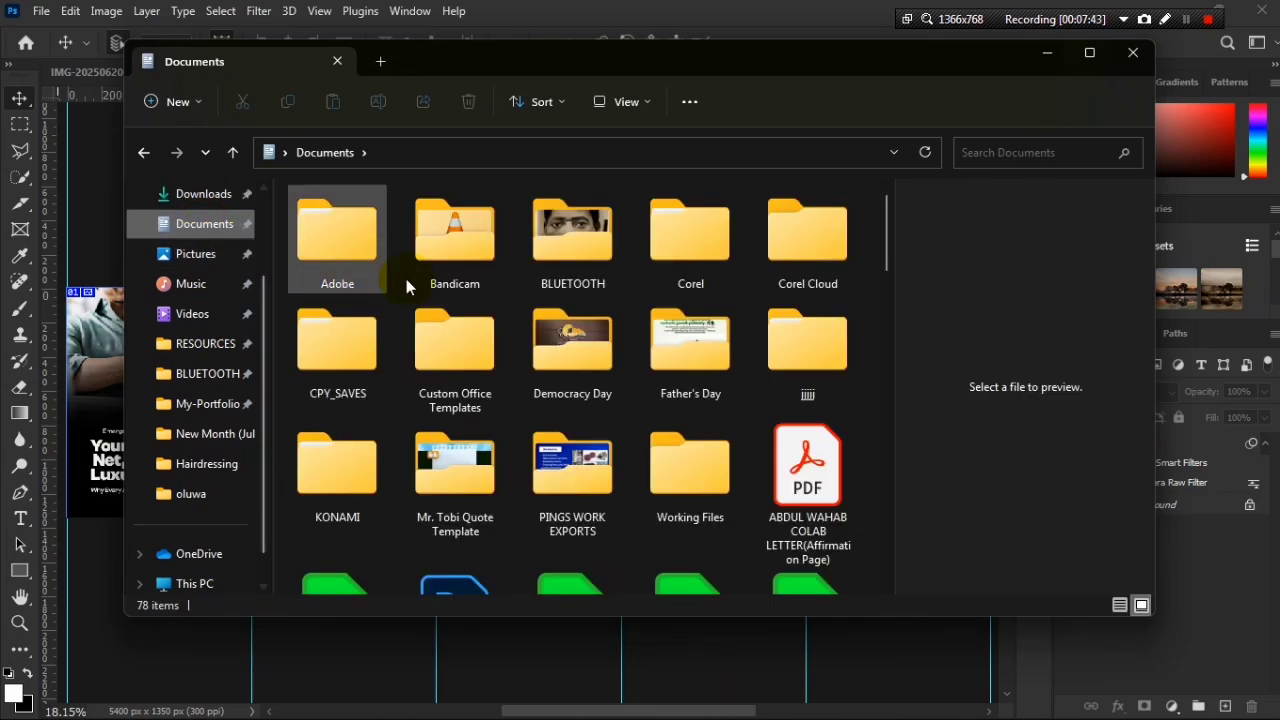
double_click(768, 340)
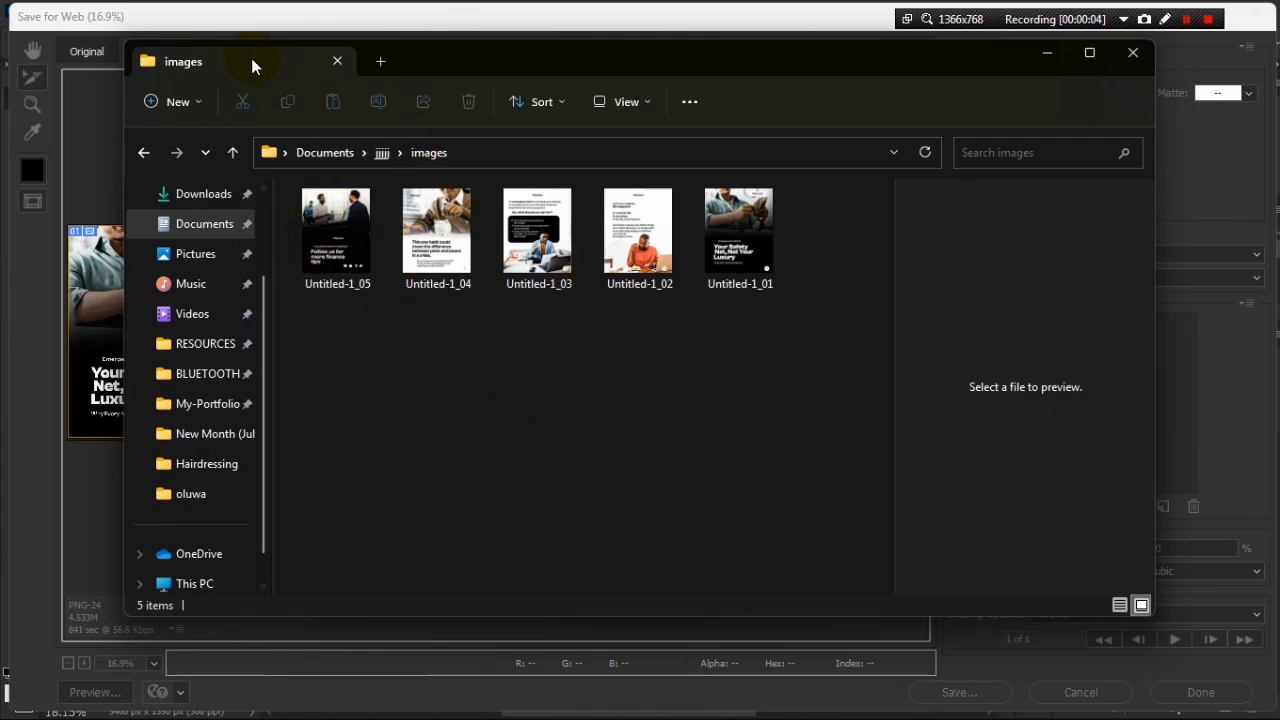
Look over the file format options in Save for Web and preview the exported Untitled-1_05 image in File Explorer
left_click(388, 23)
left_click(995, 70)
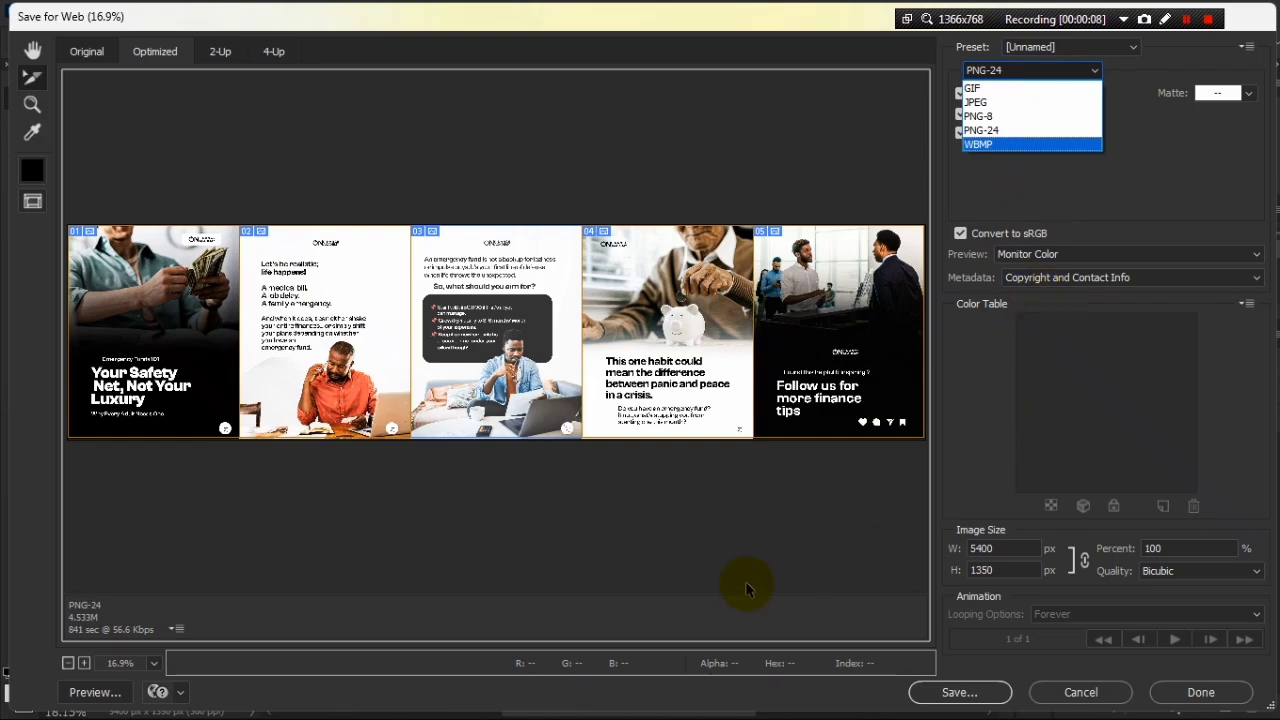
left_click(546, 713)
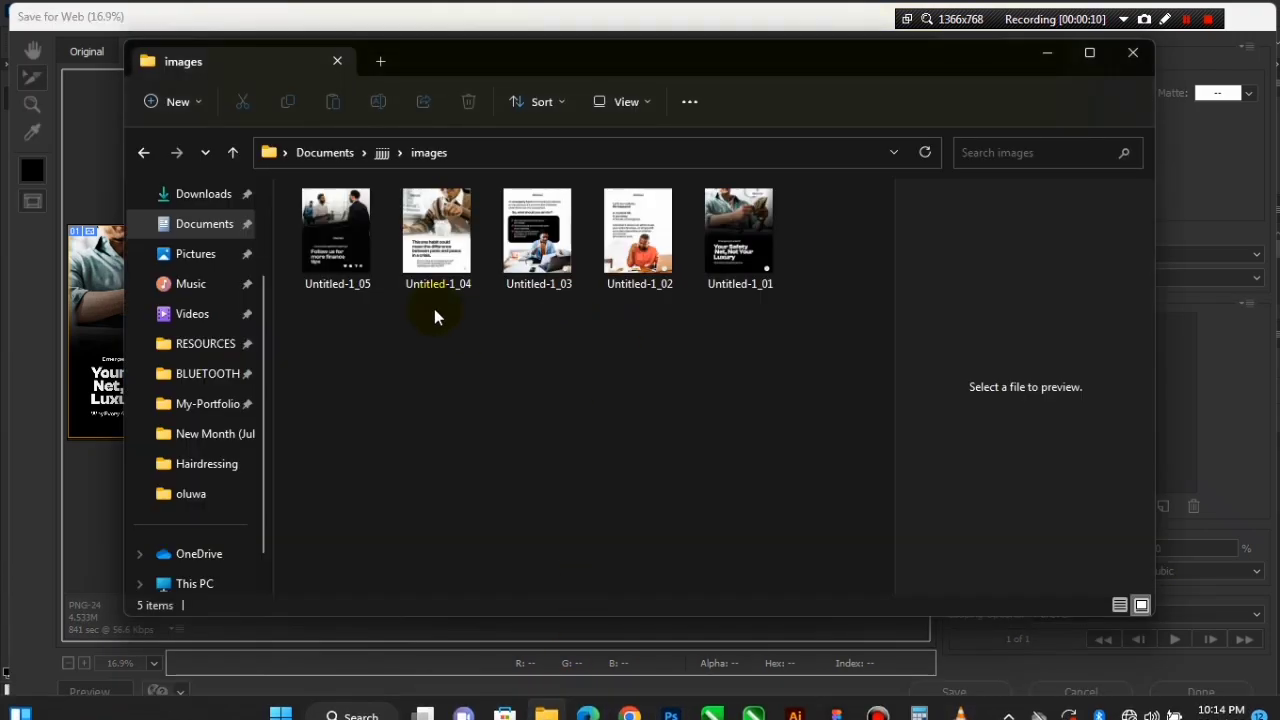
left_click(335, 232)
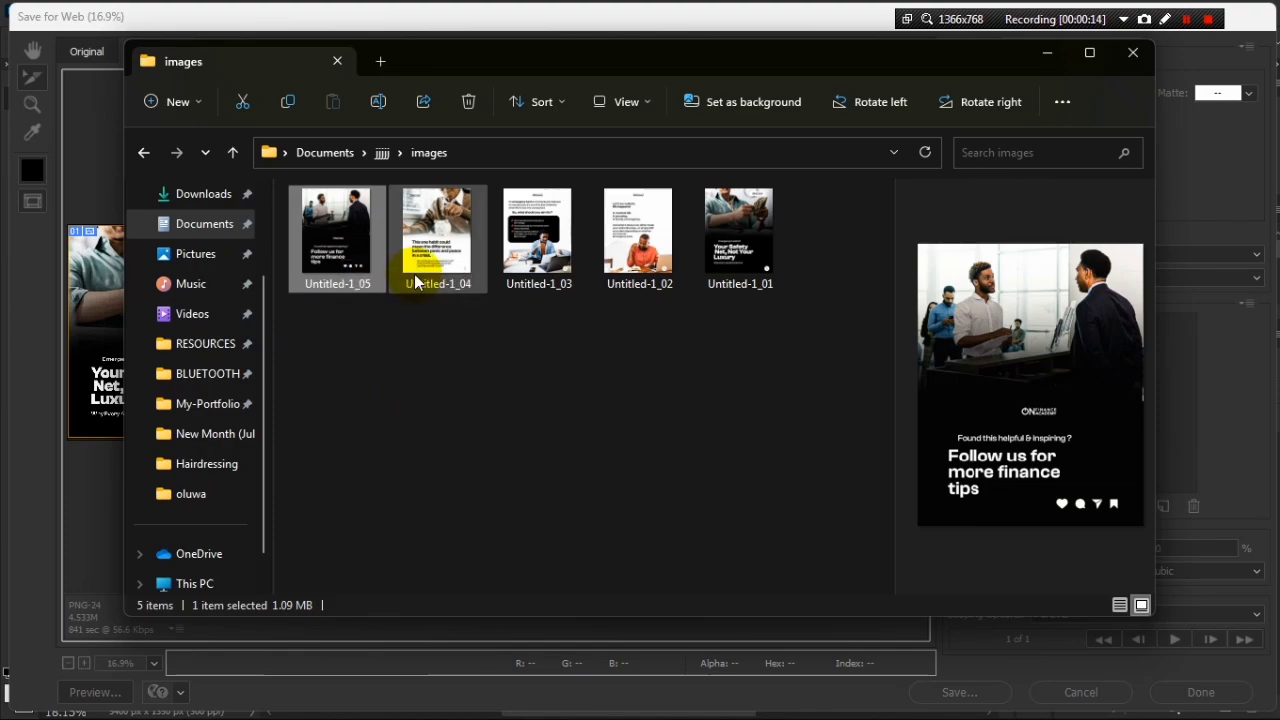
Return to Save for Web and review the available optimized file formats, keeping PNG-24
left_click(366, 22)
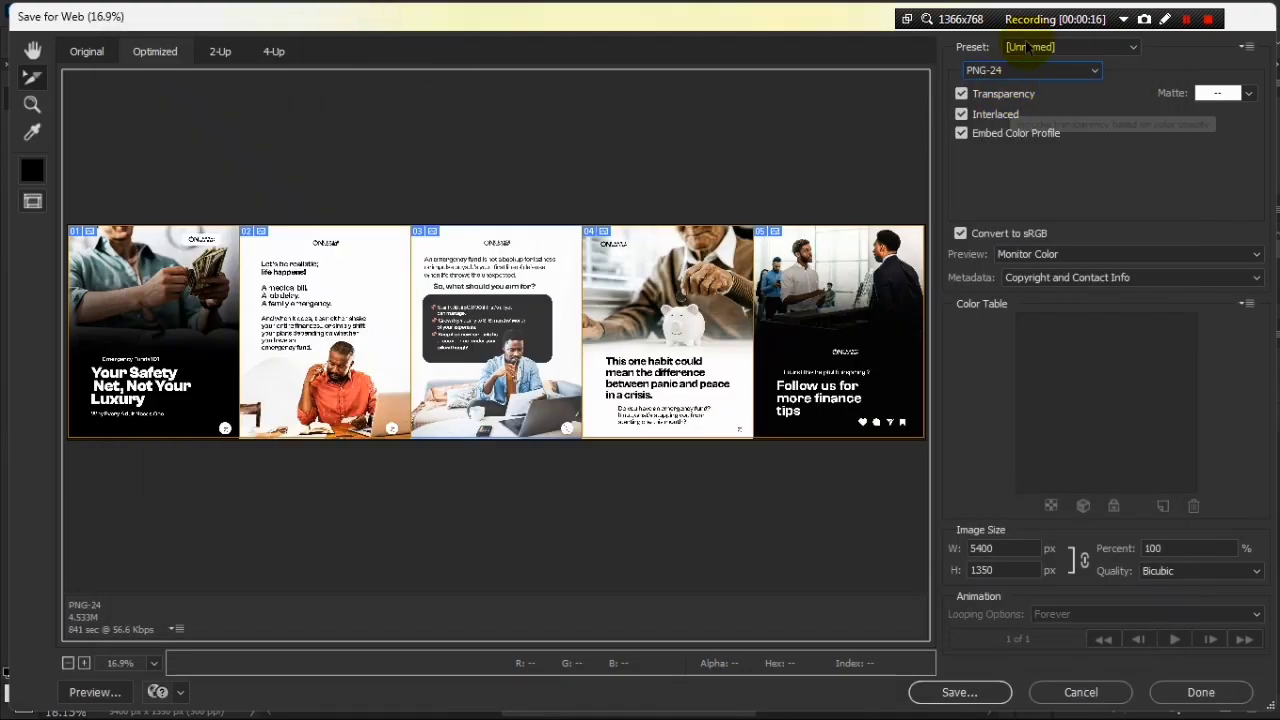
left_click(1010, 74)
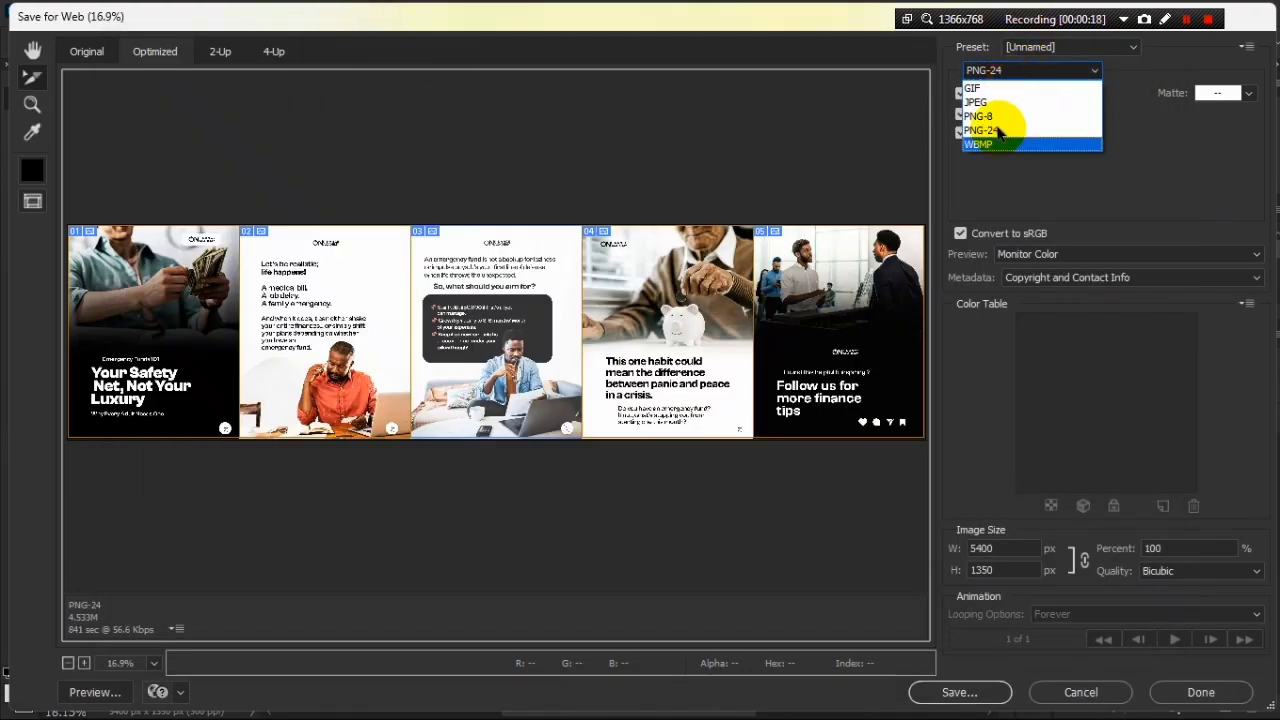
left_click(525, 398)
left_click(497, 526)
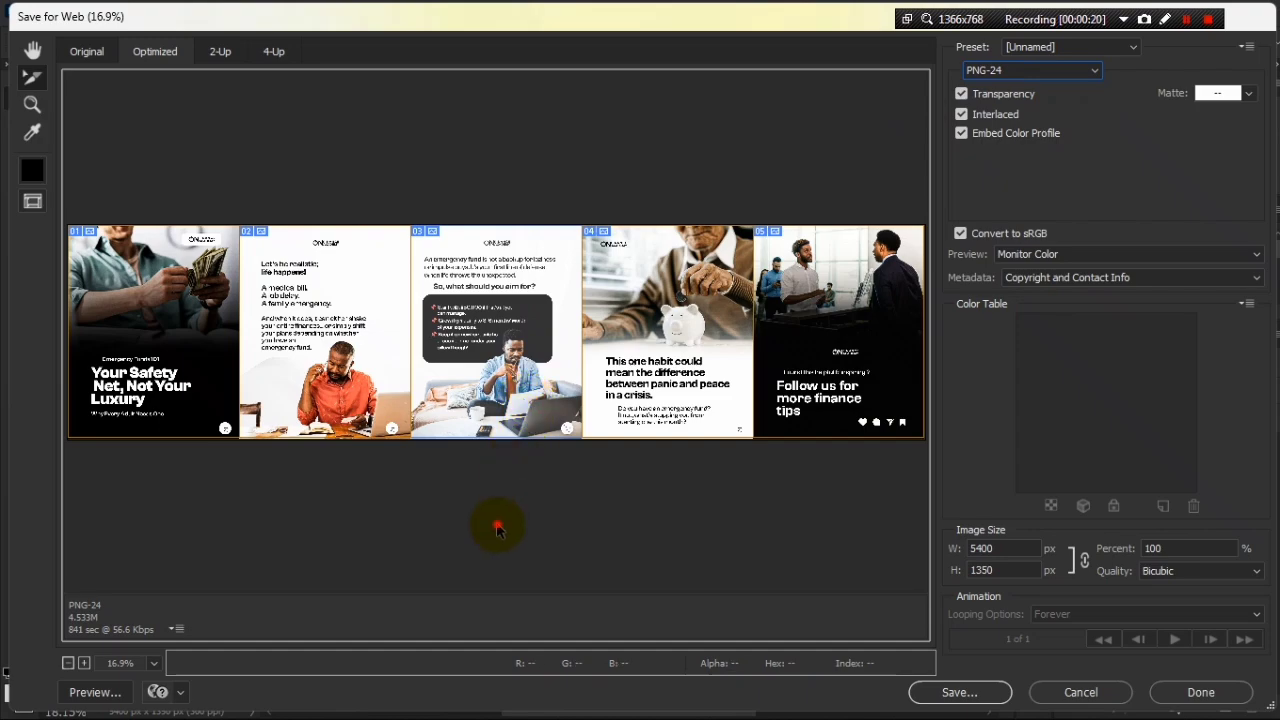